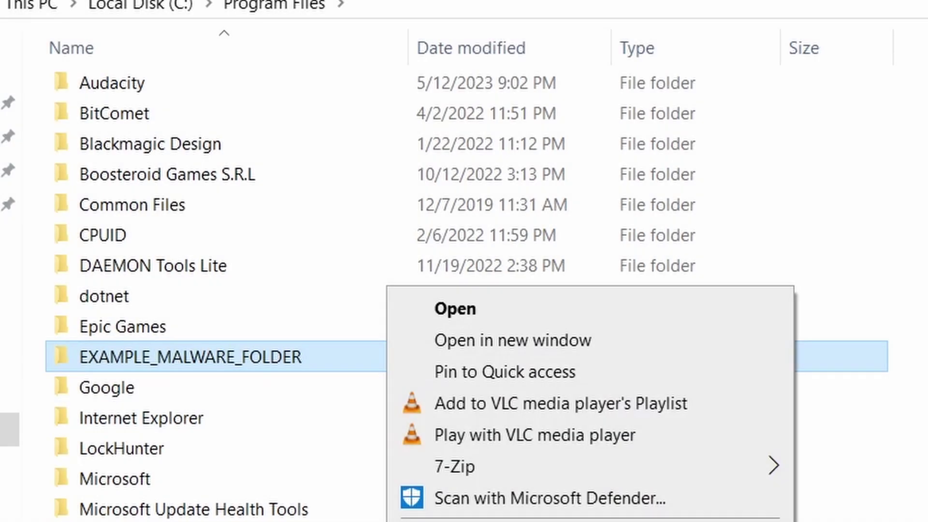
# Try deleting the locked EXAMPLE_MALWARE_FOLDER, then remove the chrome policy template.
pyautogui.press('Delete')
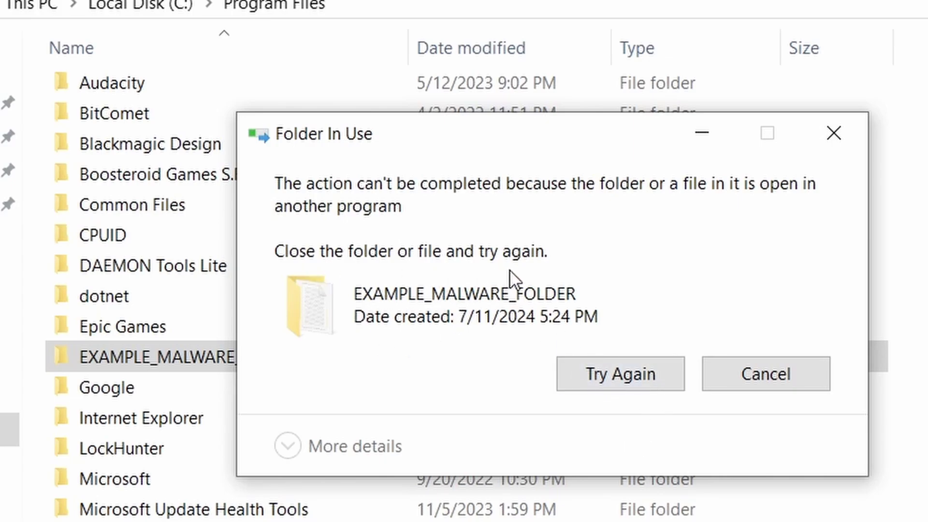
pyautogui.click(609, 379)
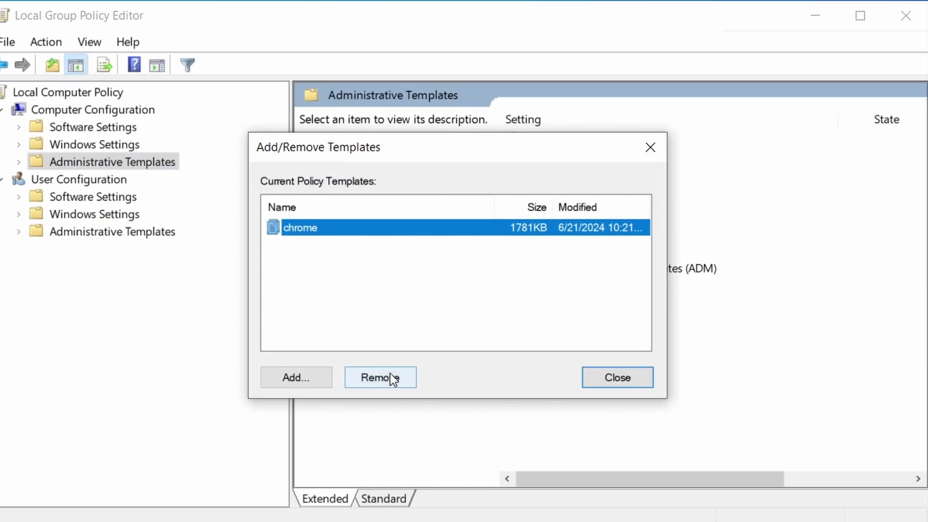
pyautogui.click(392, 380)
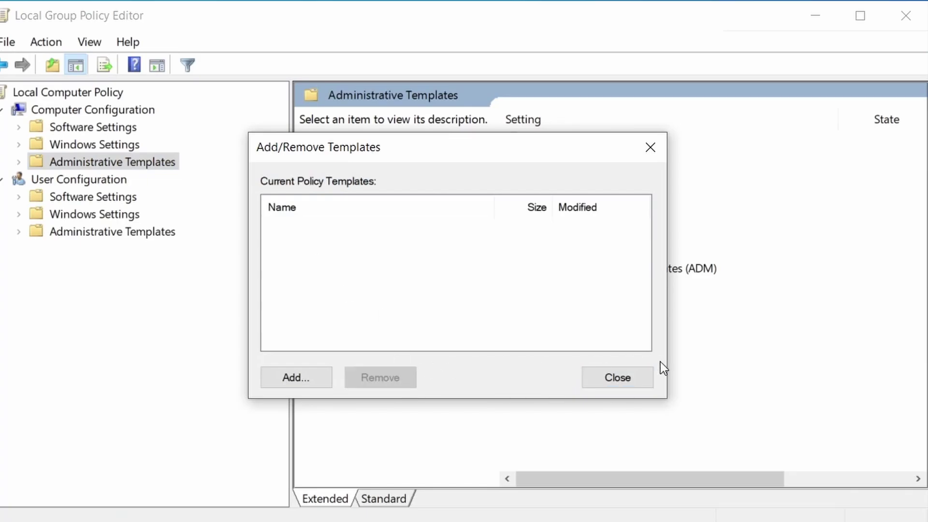
pyautogui.click(617, 377)
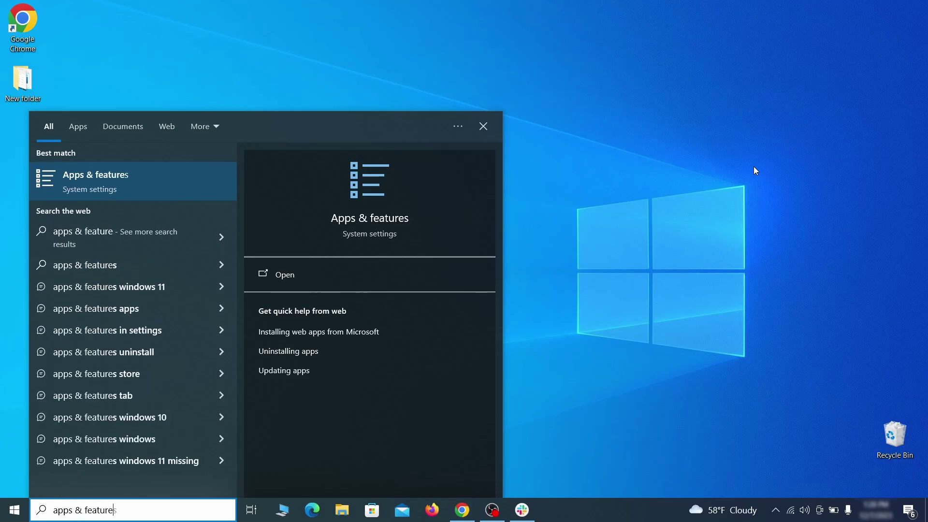
# Uninstall Example Malware App from Apps & features, with apps sorted by install date.
pyautogui.press('Return')
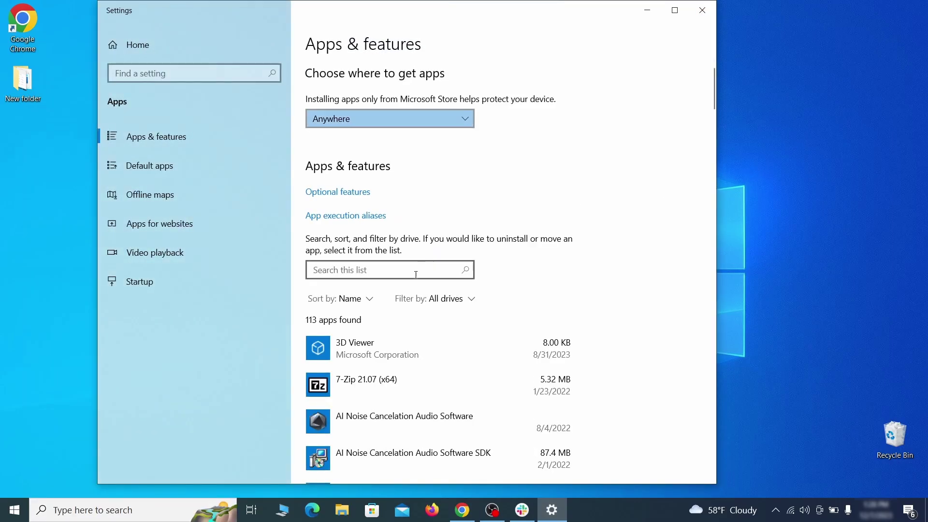
pyautogui.click(352, 298)
pyautogui.click(355, 361)
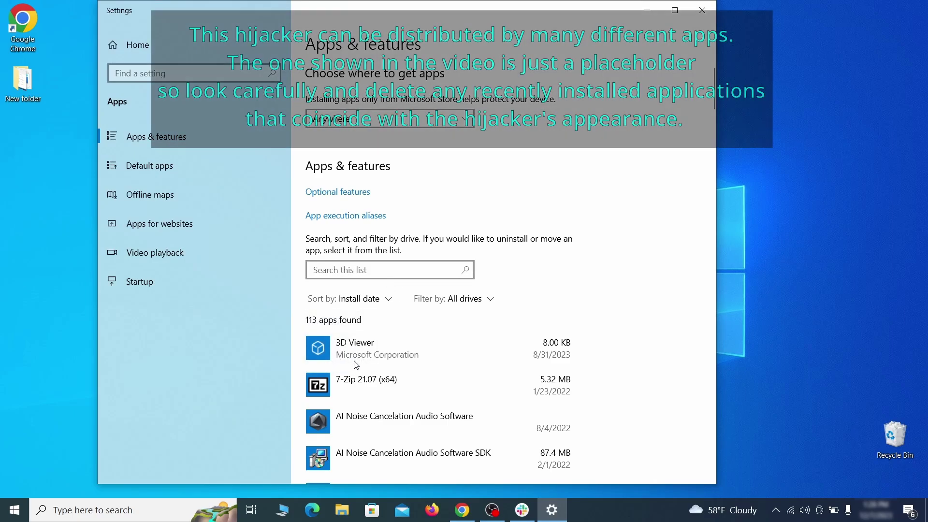
pyautogui.scroll(-2, 497, 323)
pyautogui.click(472, 348)
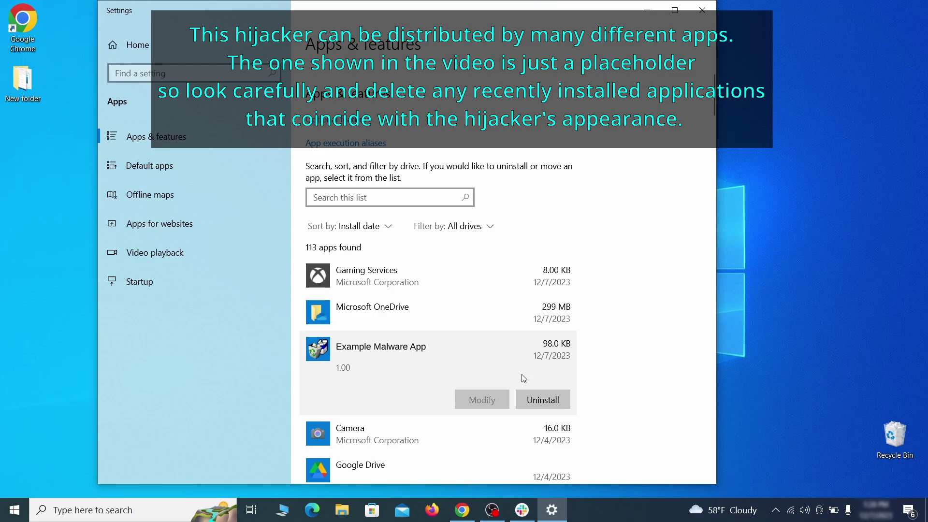
pyautogui.click(553, 397)
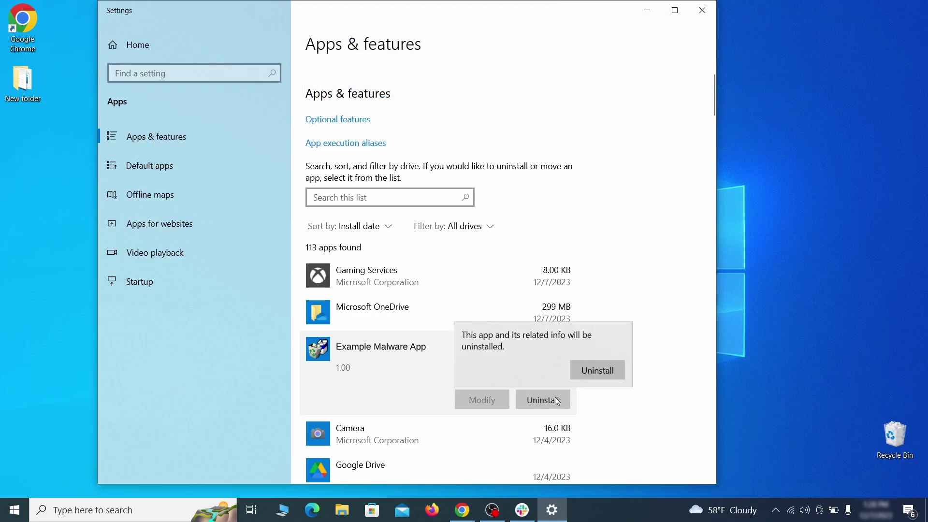
pyautogui.click(613, 371)
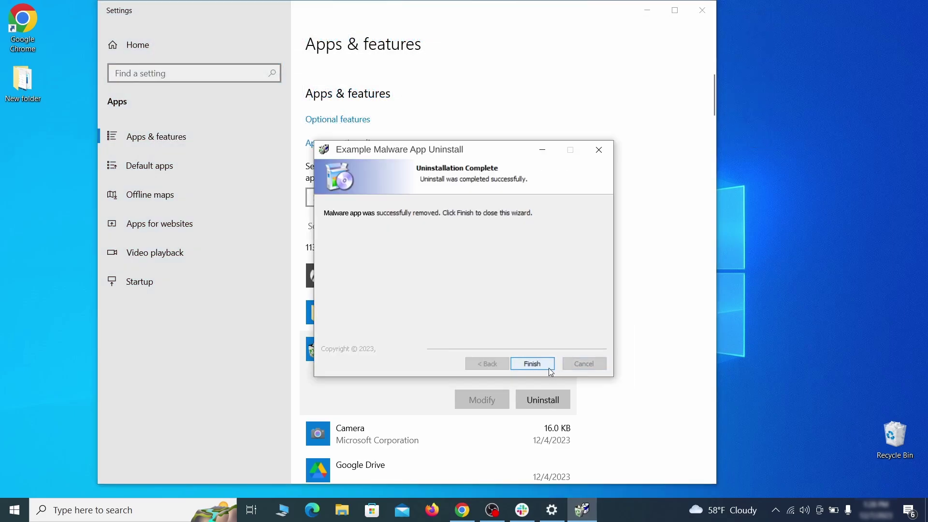
pyautogui.click(549, 367)
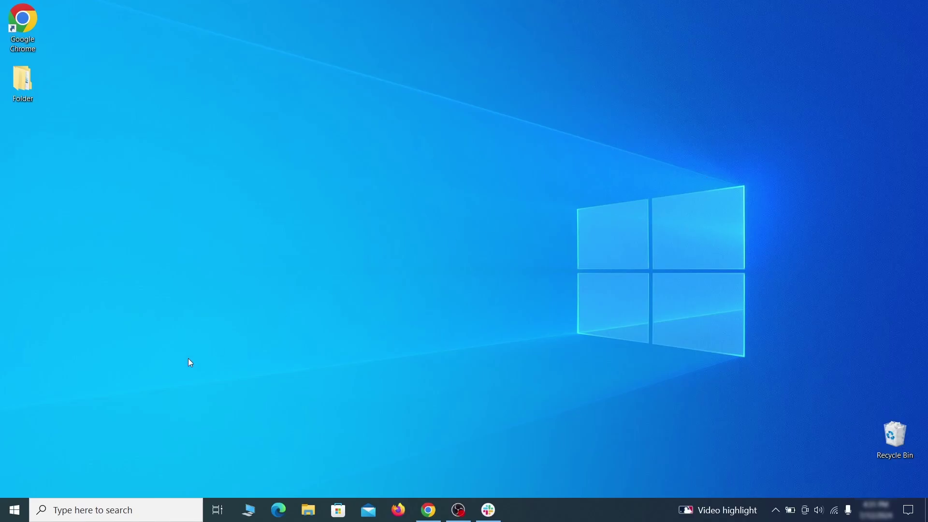
# Turn on 'Show hidden files, folders, and drives' in File Explorer Options and apply it.
pyautogui.click(16, 508)
pyautogui.write('fo')
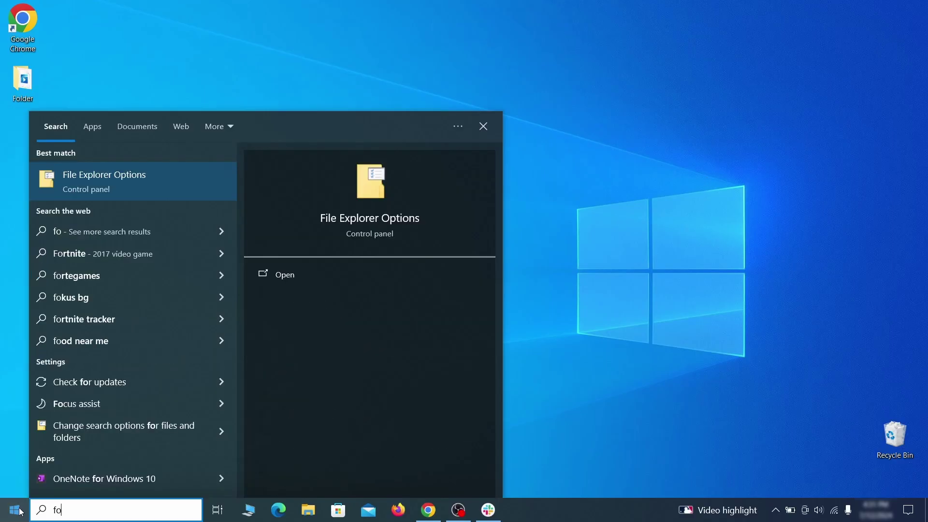
pyautogui.write('lder options')
pyautogui.press('Return')
pyautogui.click(182, 117)
pyautogui.click(174, 276)
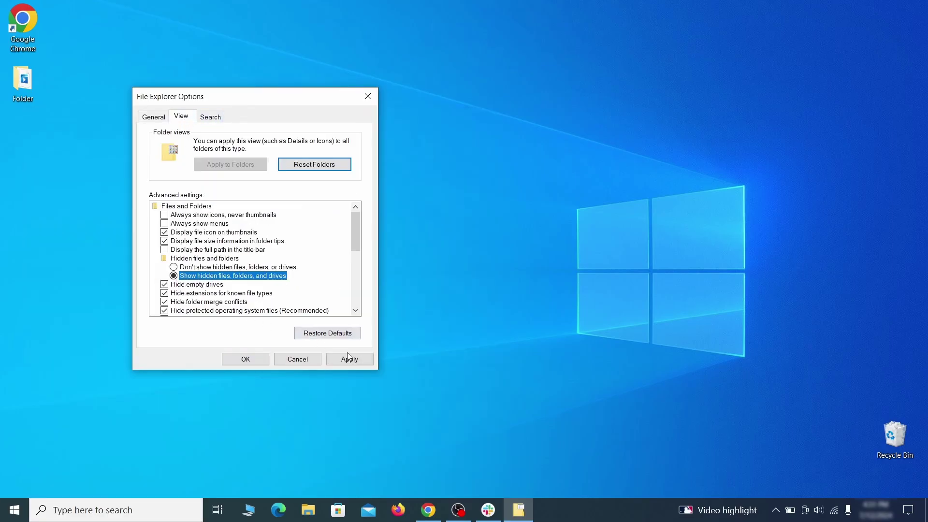
pyautogui.click(350, 359)
pyautogui.click(245, 359)
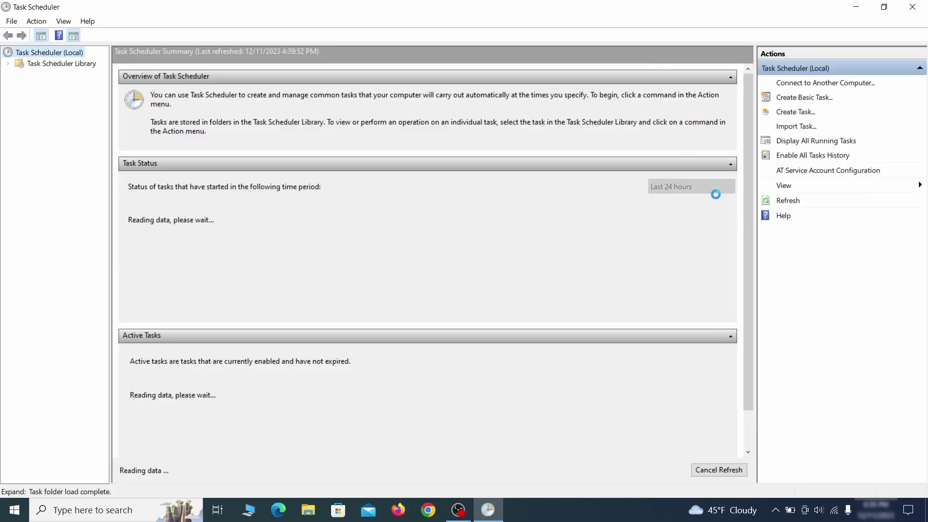
# Inspect the Example Malware App task's triggers and actions, then delete the task.
pyautogui.click(82, 62)
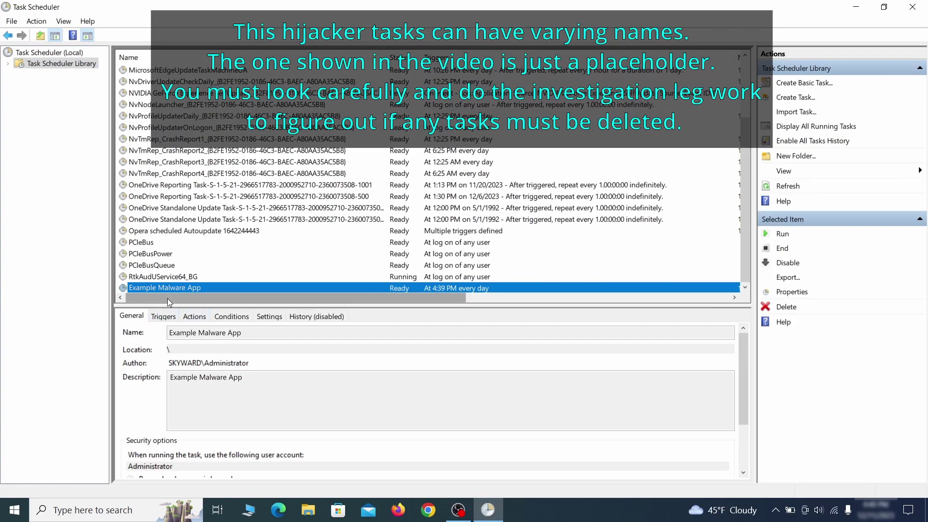
pyautogui.rightClick(266, 289)
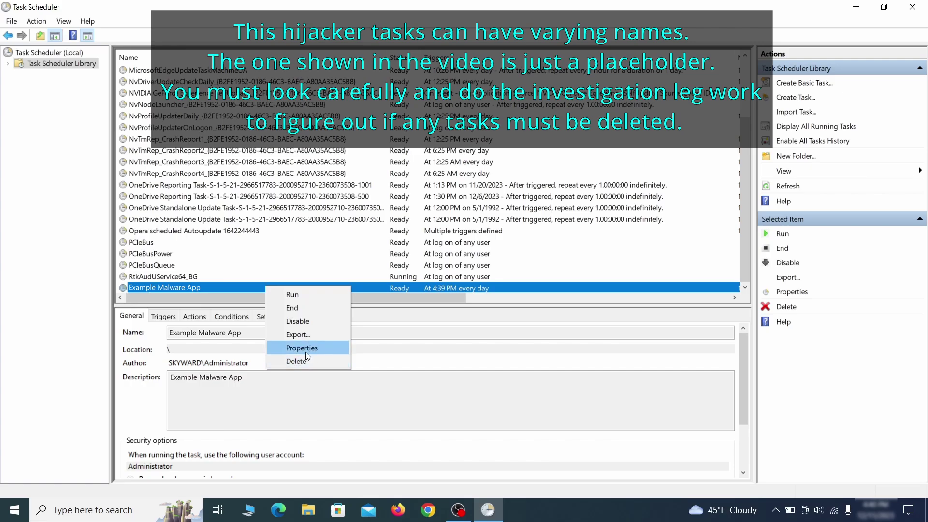
pyautogui.click(305, 350)
pyautogui.click(106, 80)
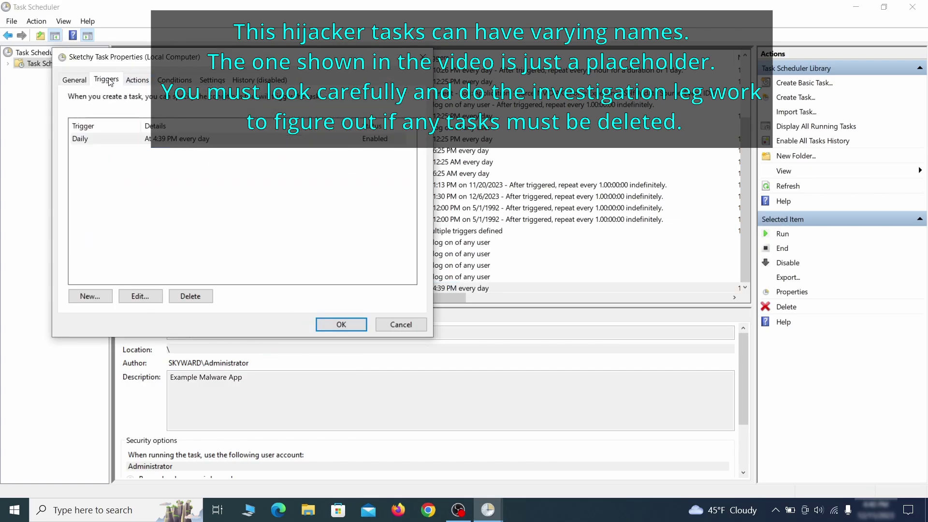
pyautogui.click(137, 80)
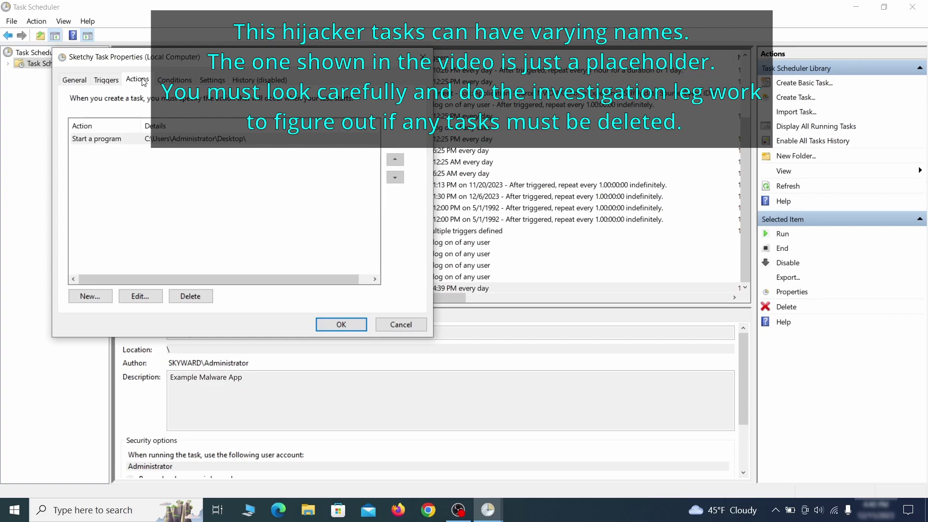
pyautogui.rightClick(298, 287)
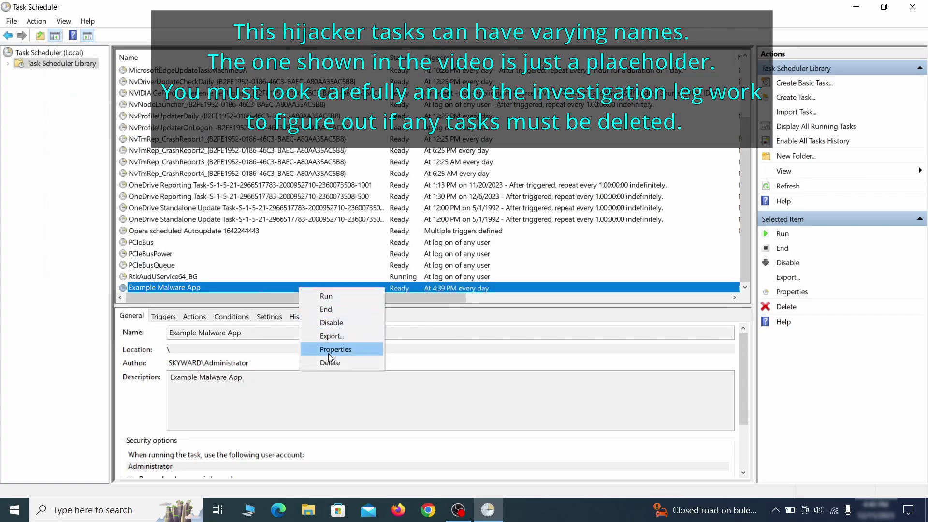
pyautogui.click(330, 361)
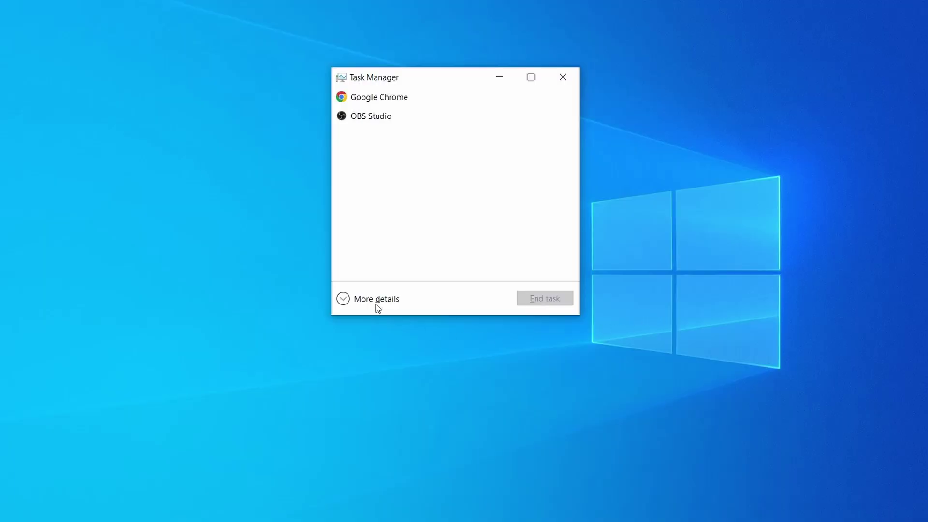
# Sort processes by memory, open Example Malware Process's file location, and delete its three files.
pyautogui.click(343, 299)
pyautogui.click(457, 109)
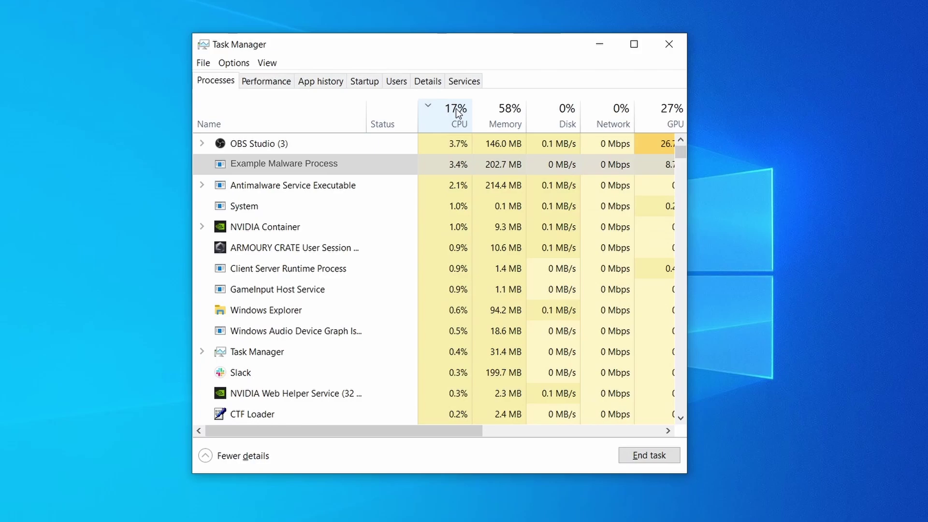
pyautogui.click(504, 114)
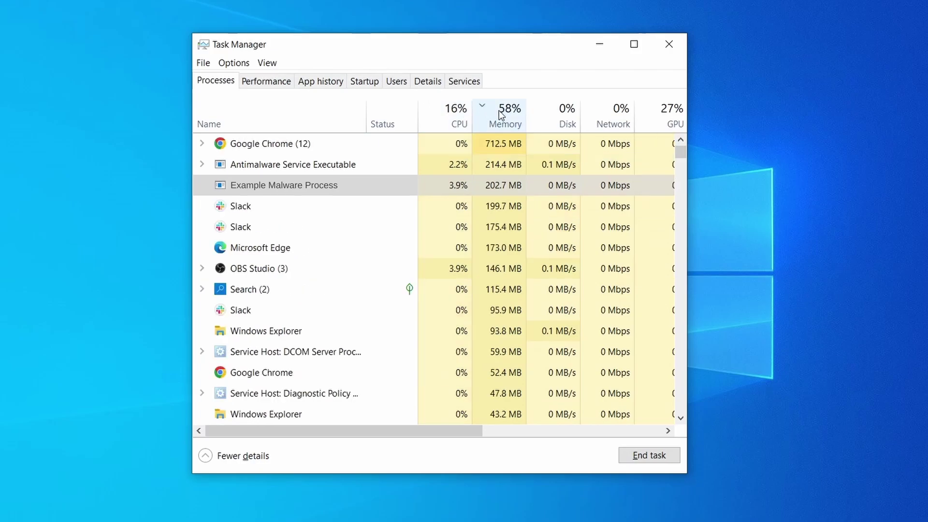
pyautogui.rightClick(443, 185)
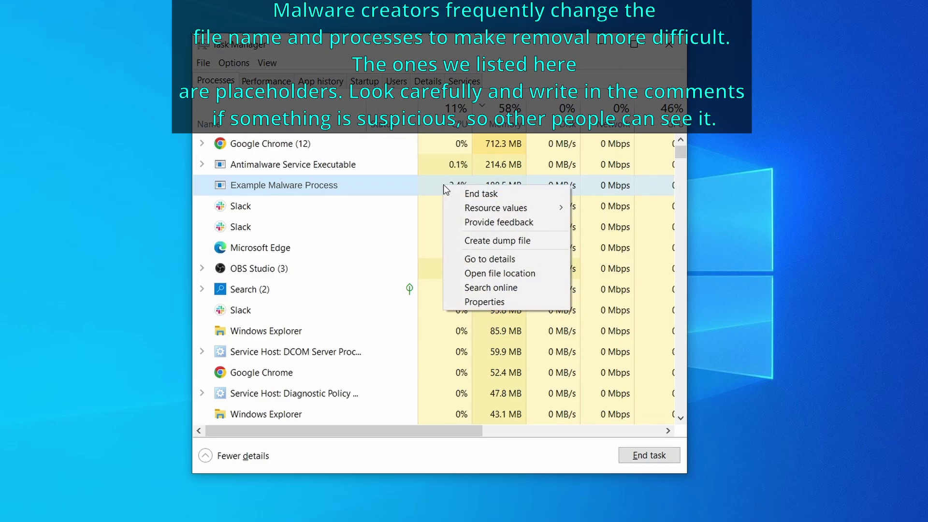
pyautogui.click(502, 275)
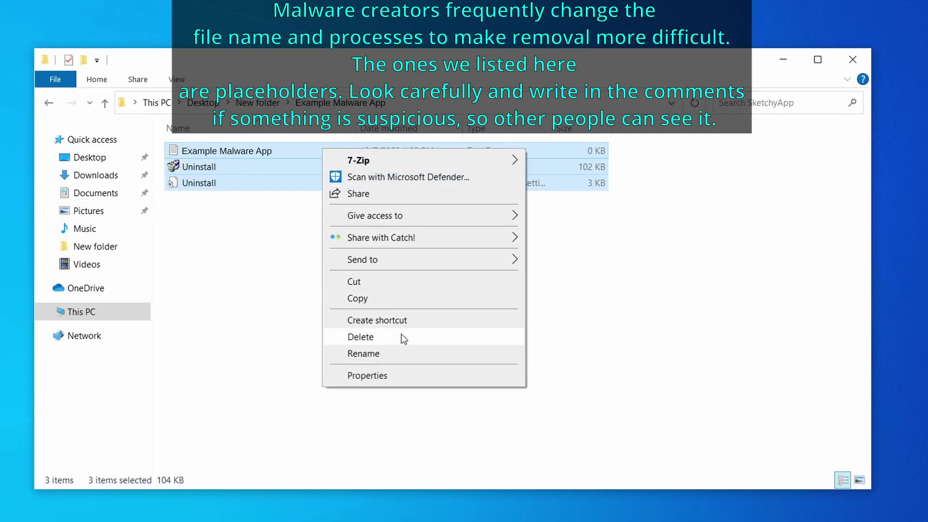
pyautogui.click(401, 337)
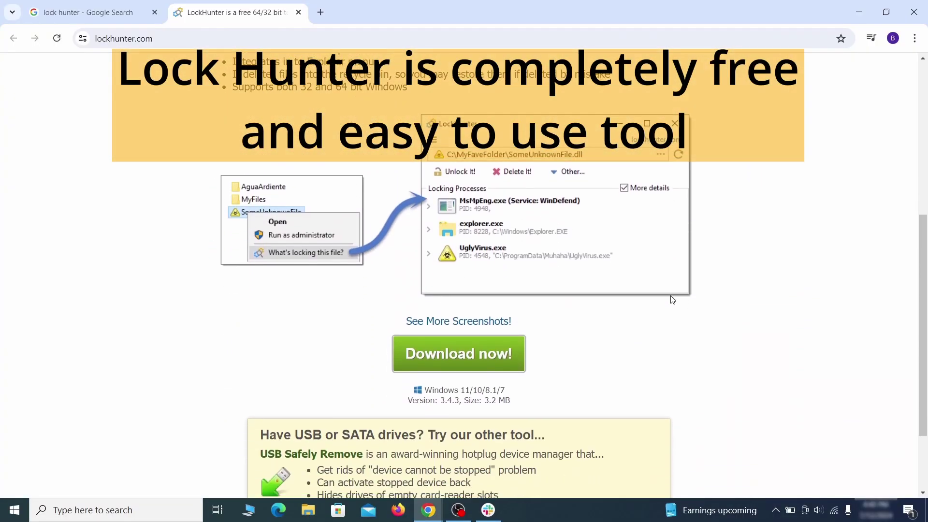
pyautogui.scroll(-1, 671, 300)
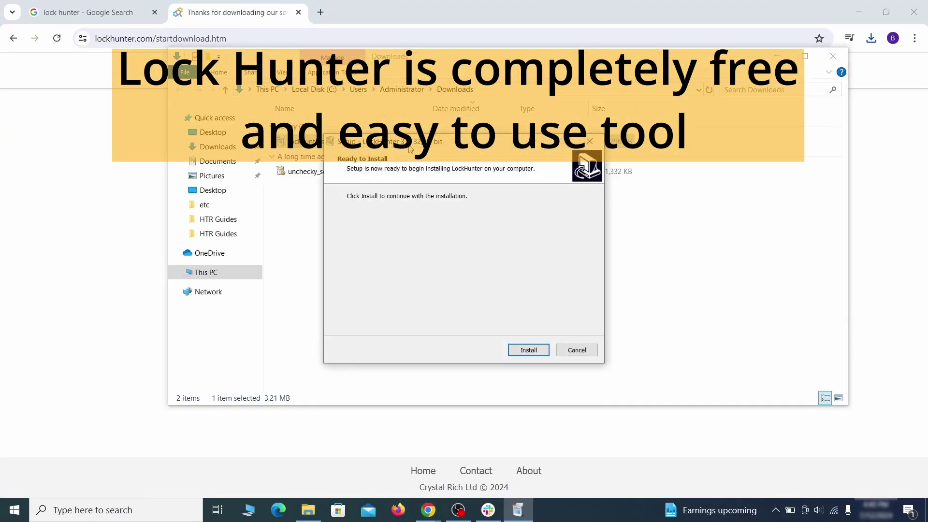
# Run the downloaded LockHunter setup and install it.
pyautogui.click(528, 349)
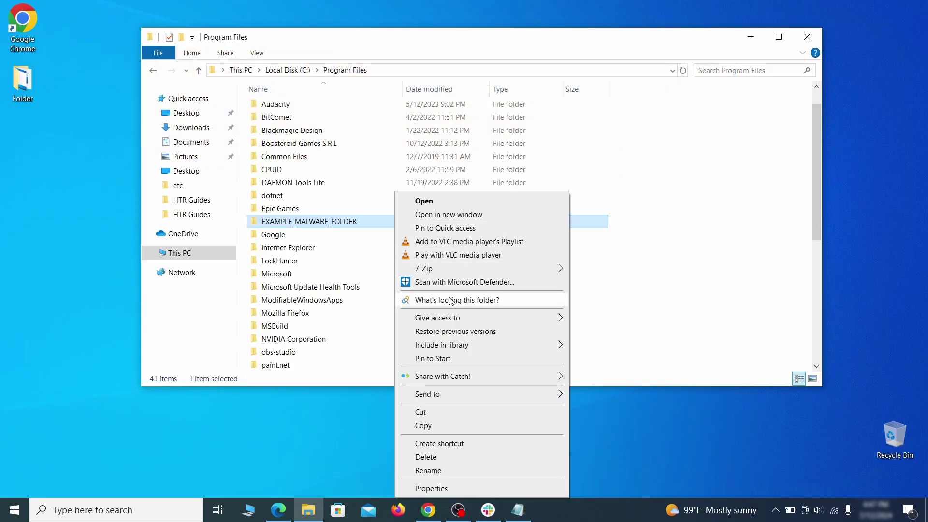
# Use LockHunter to force-delete EXAMPLE_MALWARE_FOLDER, closing the notepad.exe process that locks it.
pyautogui.click(449, 300)
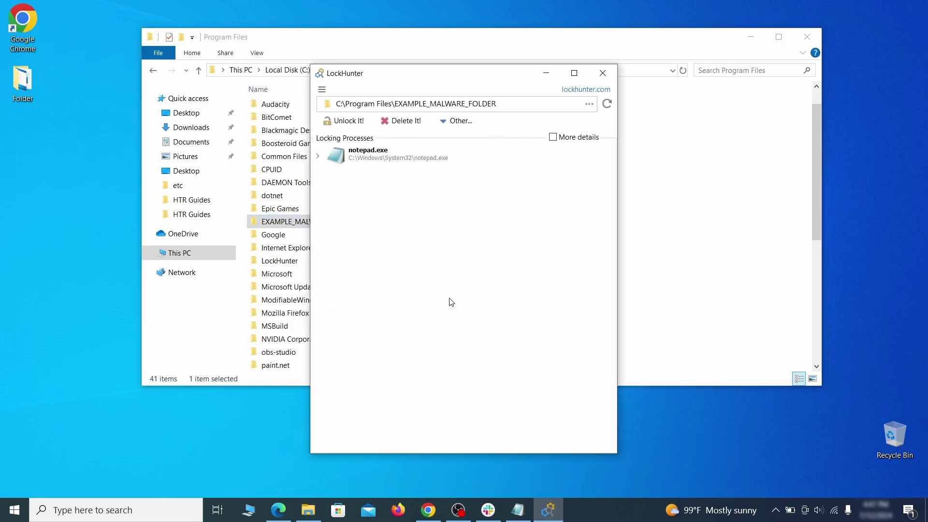
pyautogui.click(412, 125)
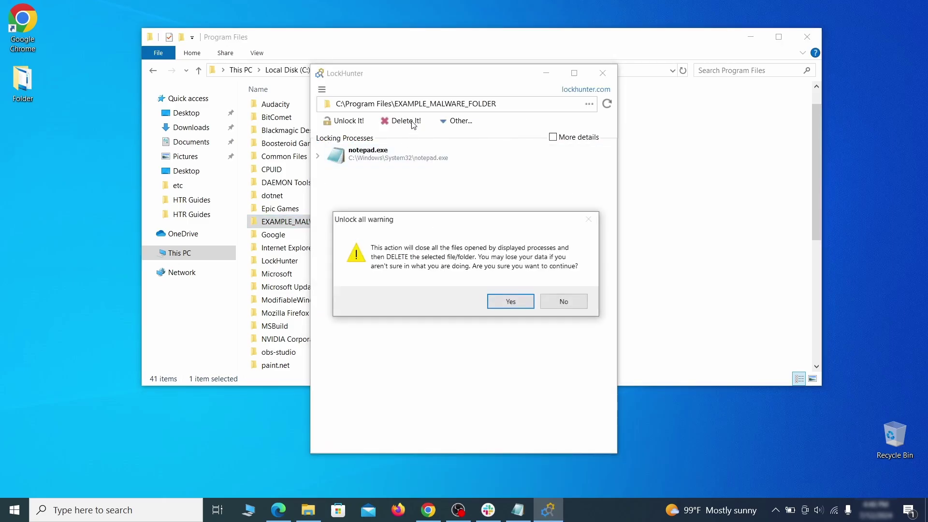
pyautogui.click(511, 303)
pyautogui.click(602, 73)
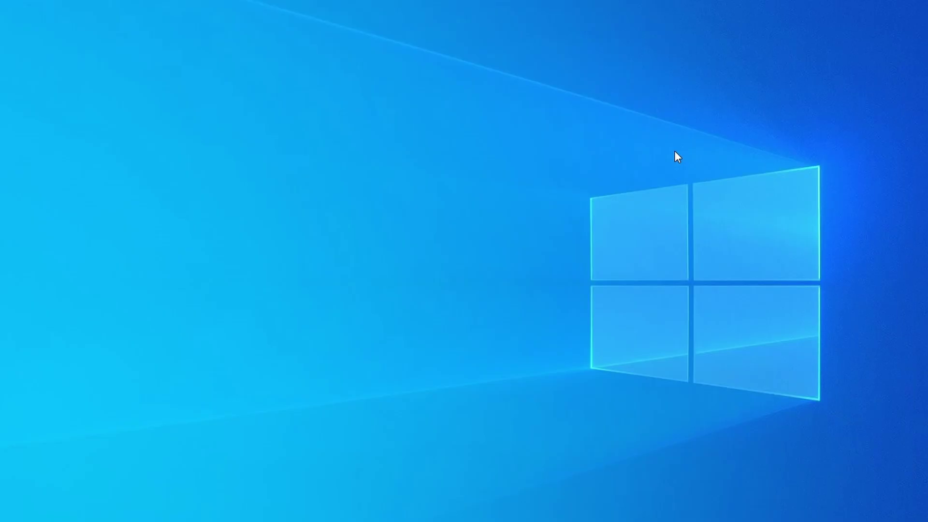
# Launch Task Manager and order its process list by memory usage.
pyautogui.hotkey('ctrl', 'shift', 'Escape')
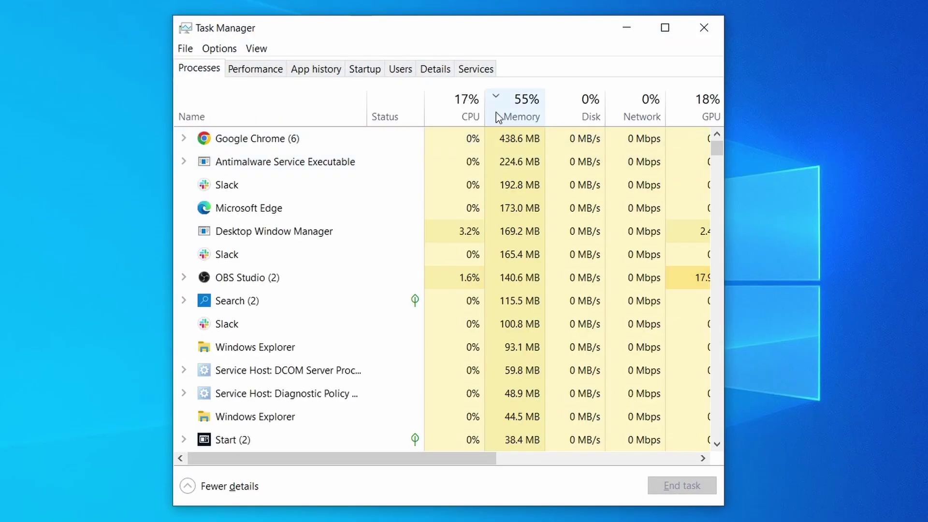
pyautogui.click(449, 112)
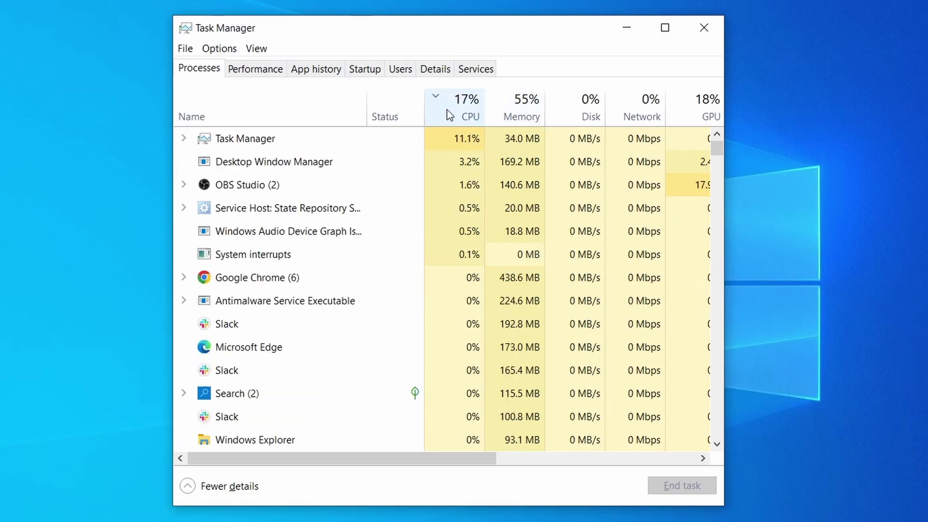
pyautogui.click(527, 107)
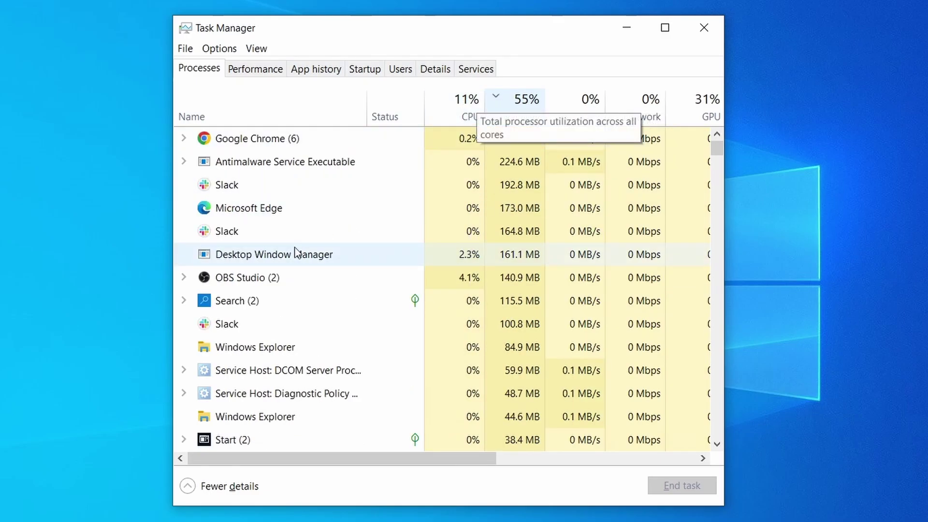
pyautogui.scroll(-2, 401, 325)
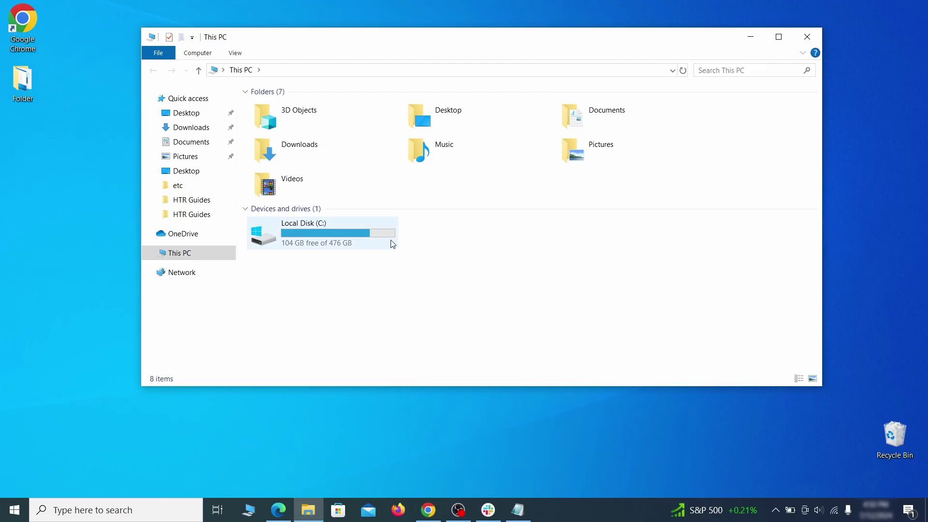
# Browse to C:\Users\<user>\AppData\Roaming in File Explorer.
pyautogui.doubleClick(387, 242)
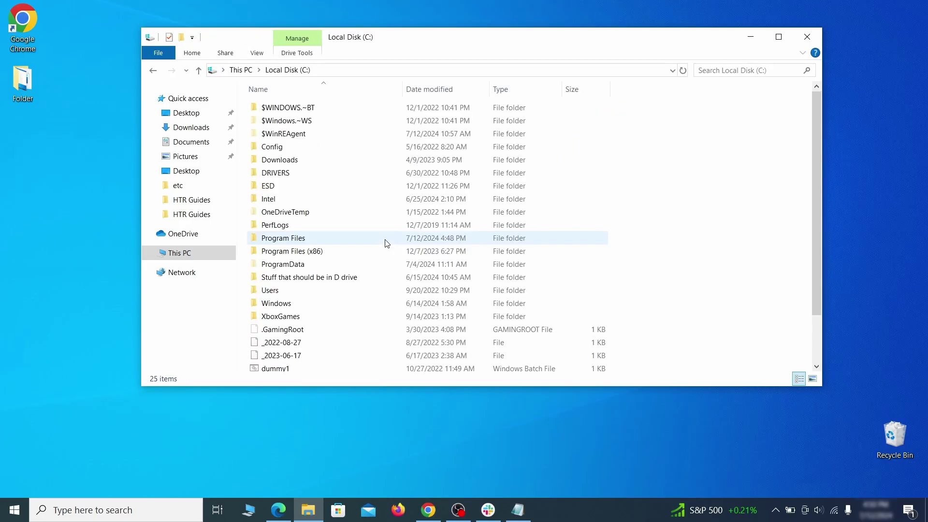
pyautogui.doubleClick(294, 291)
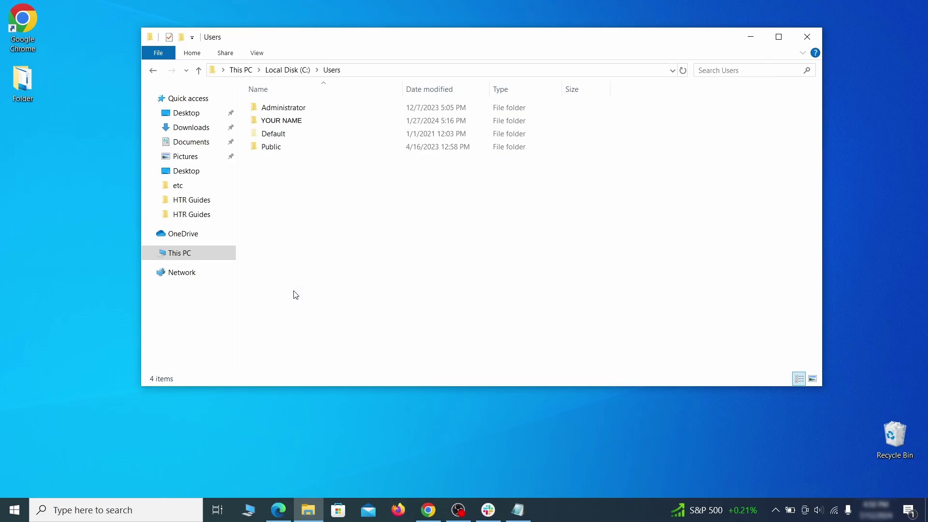
pyautogui.doubleClick(390, 124)
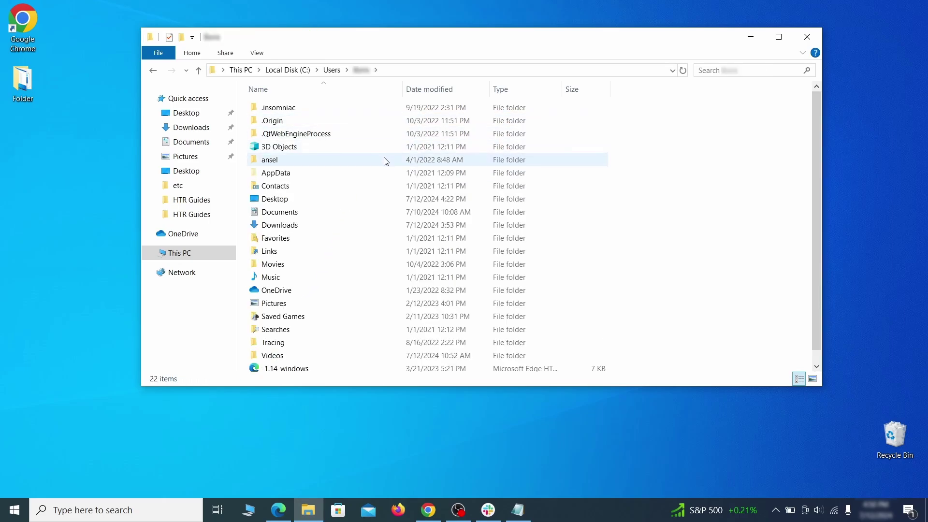
pyautogui.doubleClick(384, 174)
pyautogui.doubleClick(378, 135)
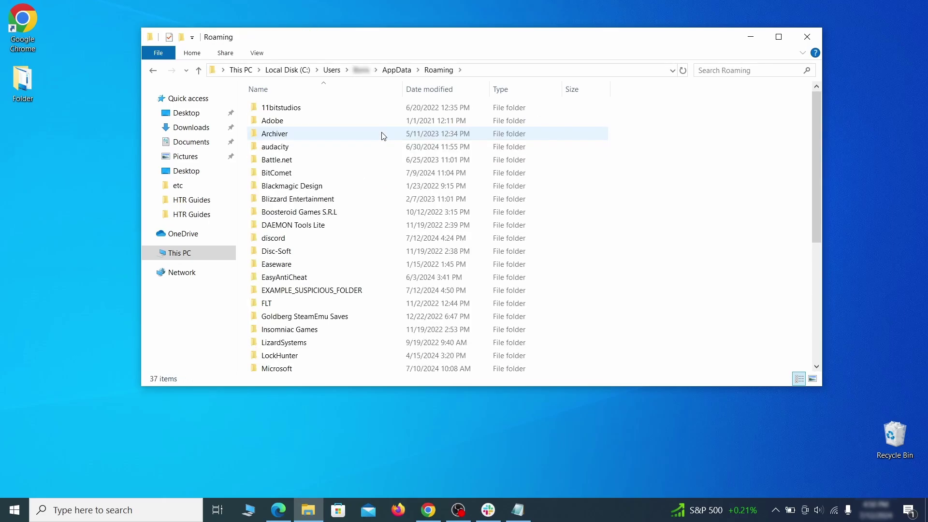
pyautogui.scroll(-1, 370, 172)
pyautogui.scroll(-1, 370, 173)
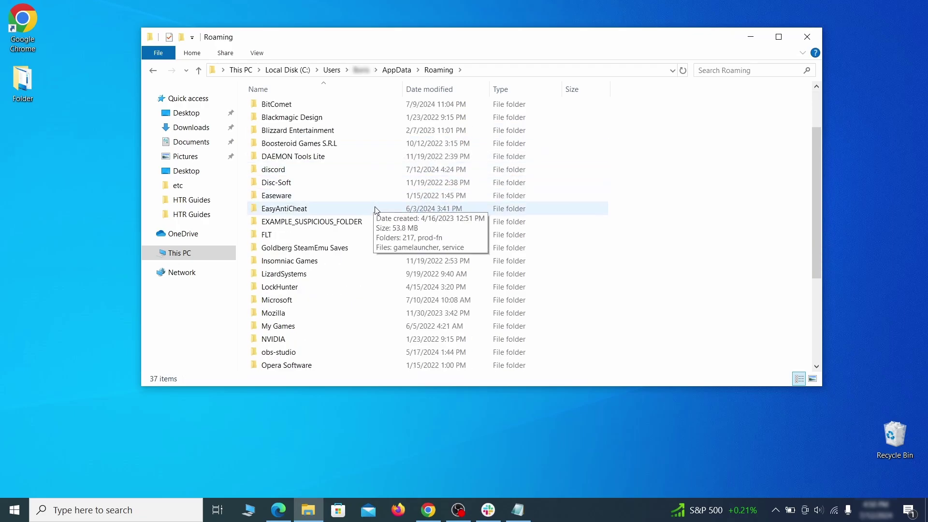
# Try deleting EXAMPLE_SUSPICIOUS_FOLDER and dismiss the folder-in-use warning.
pyautogui.click(380, 225)
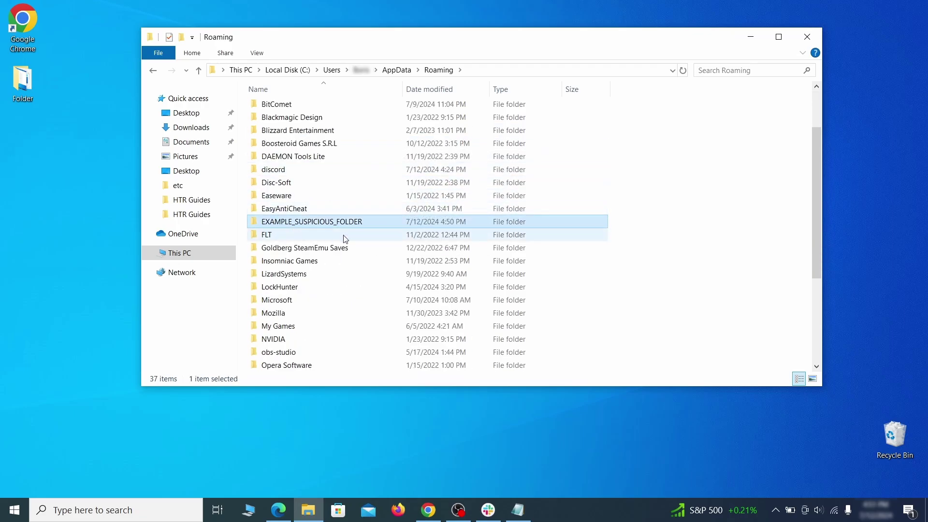
pyautogui.rightClick(413, 224)
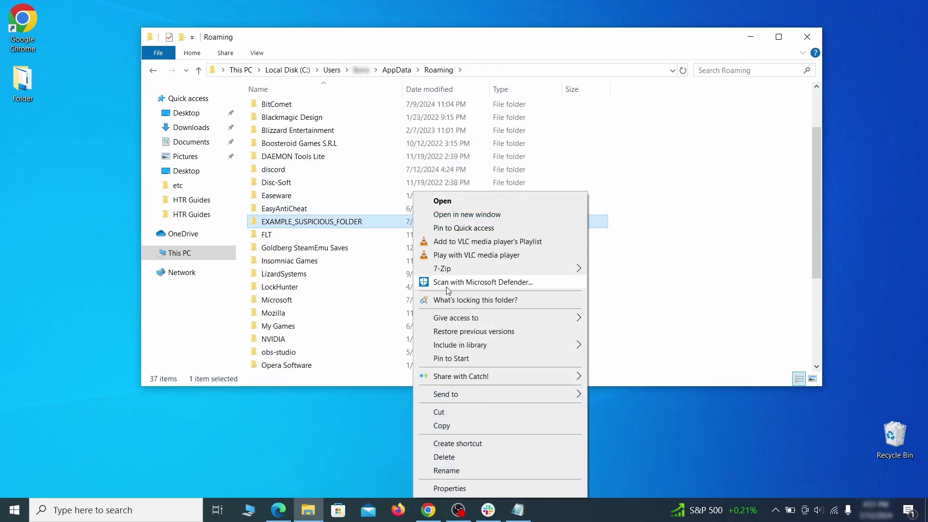
pyautogui.click(458, 459)
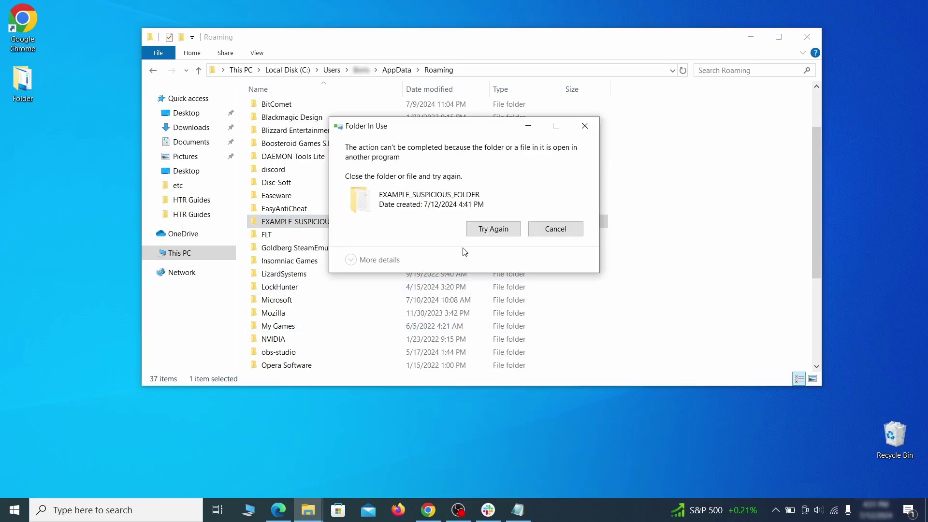
pyautogui.press('Escape')
# Force-delete EXAMPLE_SUSPICIOUS_FOLDER with LockHunter, closing the locking notepad process.
pyautogui.rightClick(394, 221)
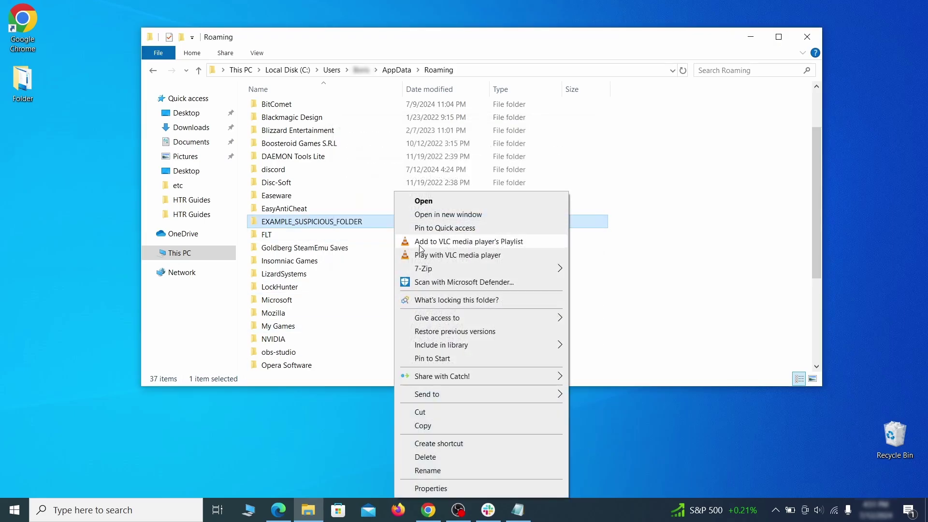
pyautogui.click(442, 299)
pyautogui.click(406, 121)
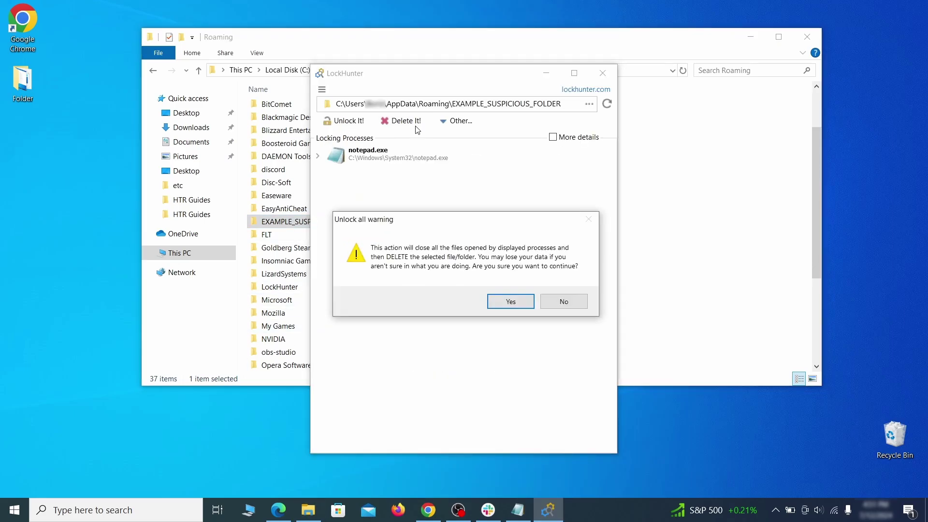
pyautogui.click(502, 303)
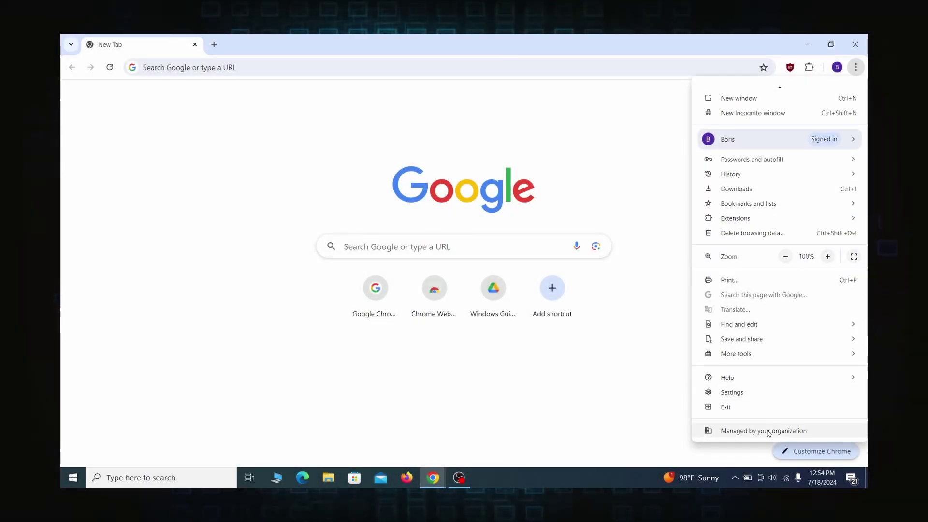
# Check Chrome's management page, finish renaming the desktop folder, and open Windows search.
pyautogui.click(763, 431)
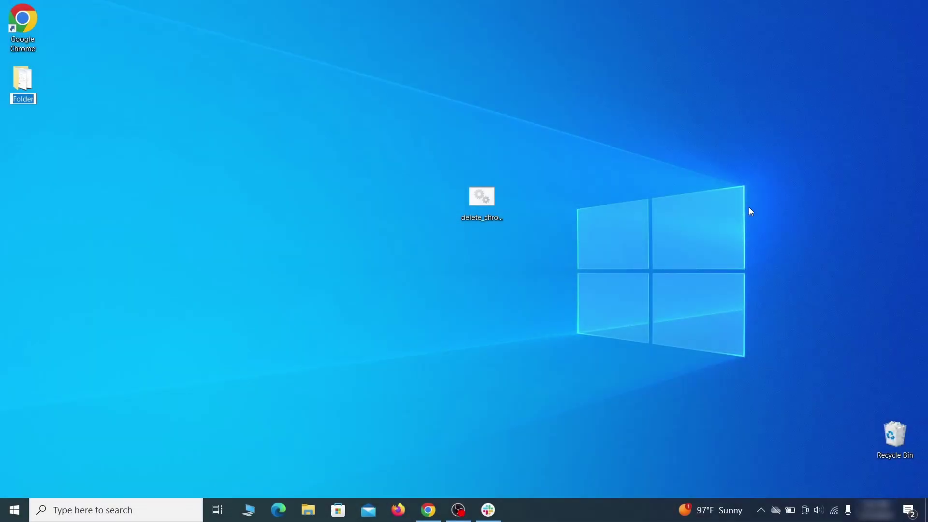
pyautogui.press('Return')
pyautogui.press('super')
pyautogui.write('edit')
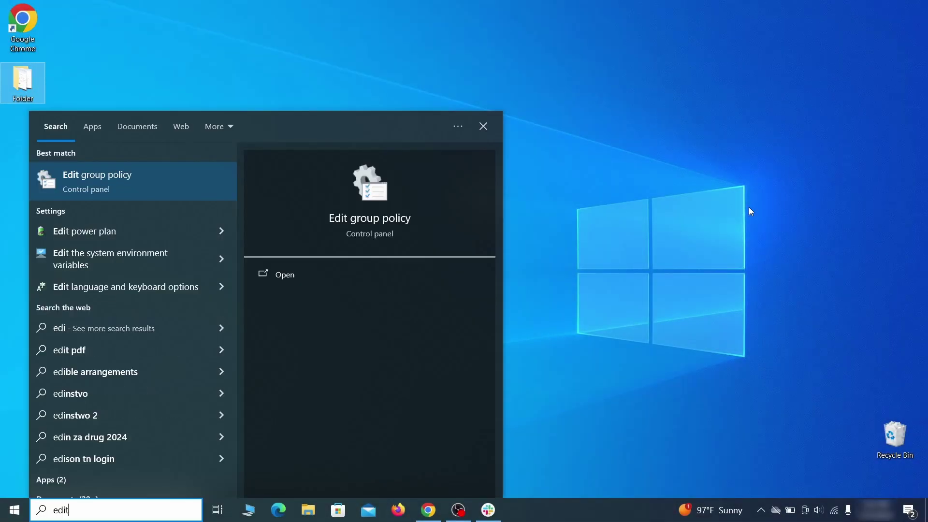
pyautogui.write(' group policy')
# Launch gpedit and remove the chrome template via Computer Configuration's Add/Remove Templates.
pyautogui.click(124, 178)
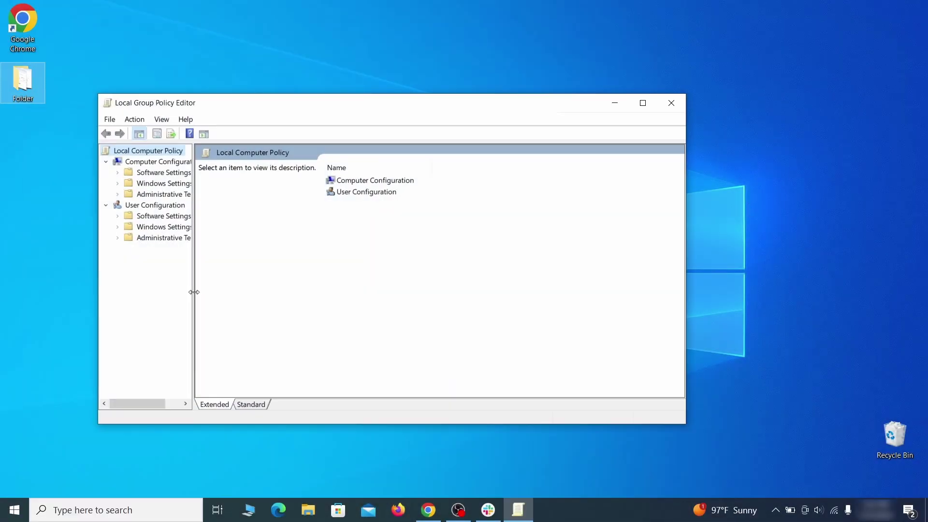
pyautogui.click(153, 162)
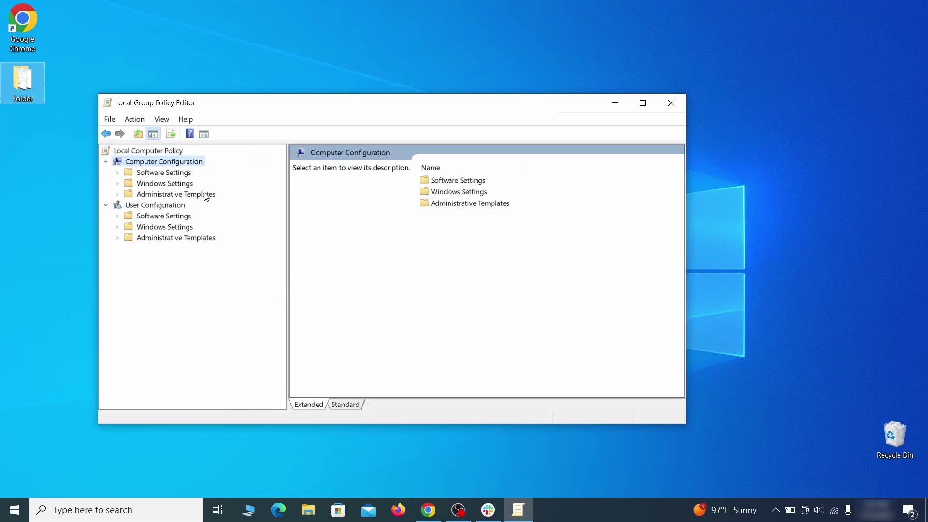
pyautogui.click(205, 195)
pyautogui.rightClick(207, 194)
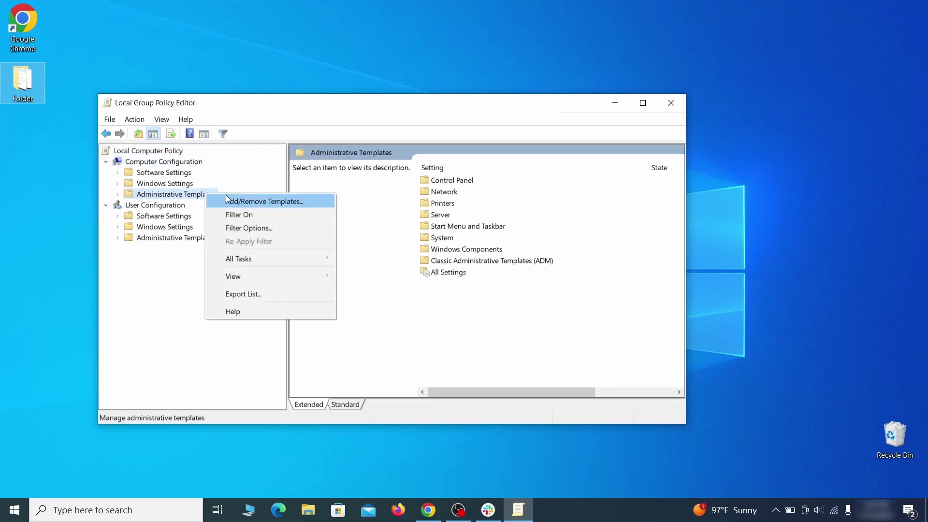
pyautogui.click(295, 201)
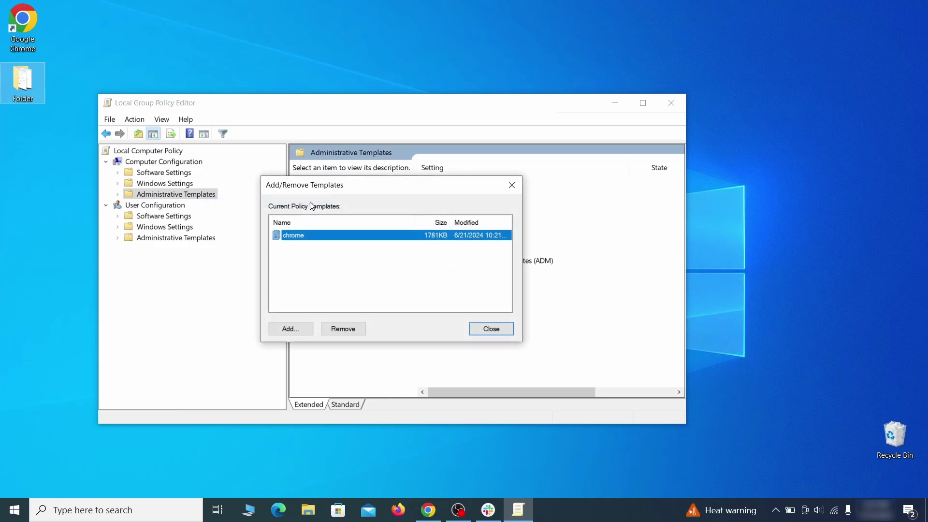
pyautogui.click(350, 329)
pyautogui.click(501, 327)
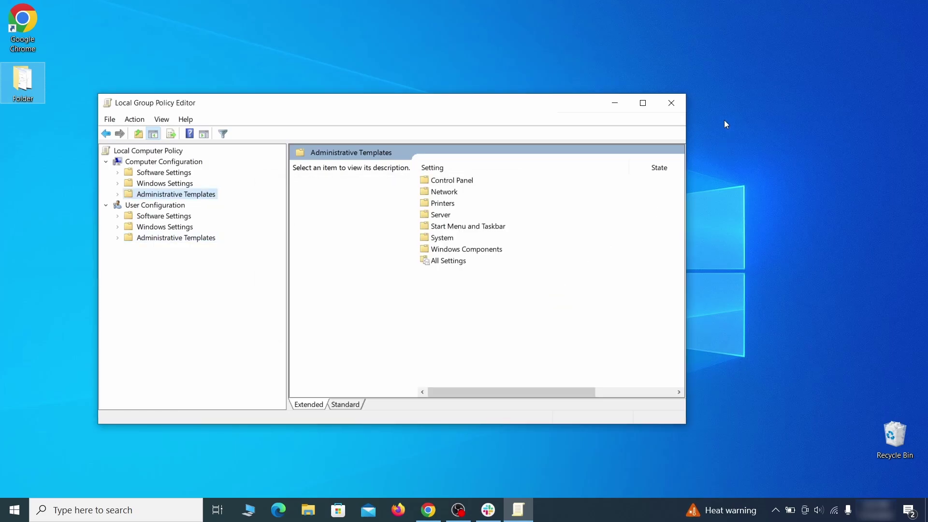
# Close the Group Policy Editor and restart the computer from the Start menu.
pyautogui.click(671, 106)
pyautogui.click(14, 509)
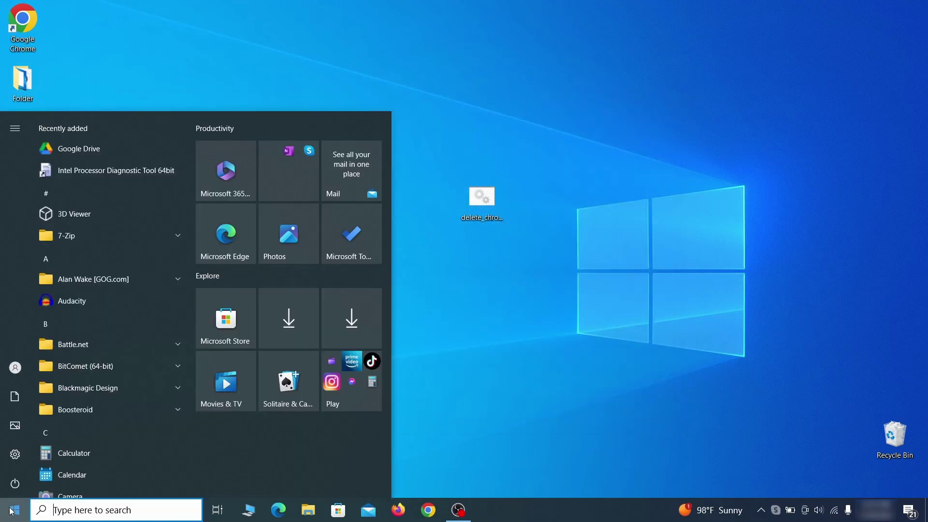
pyautogui.click(15, 482)
pyautogui.click(81, 452)
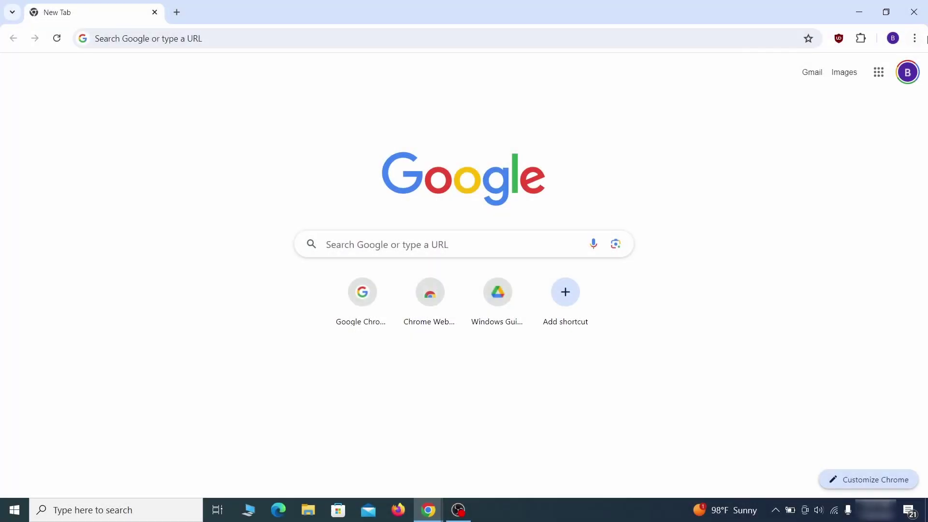
pyautogui.click(914, 38)
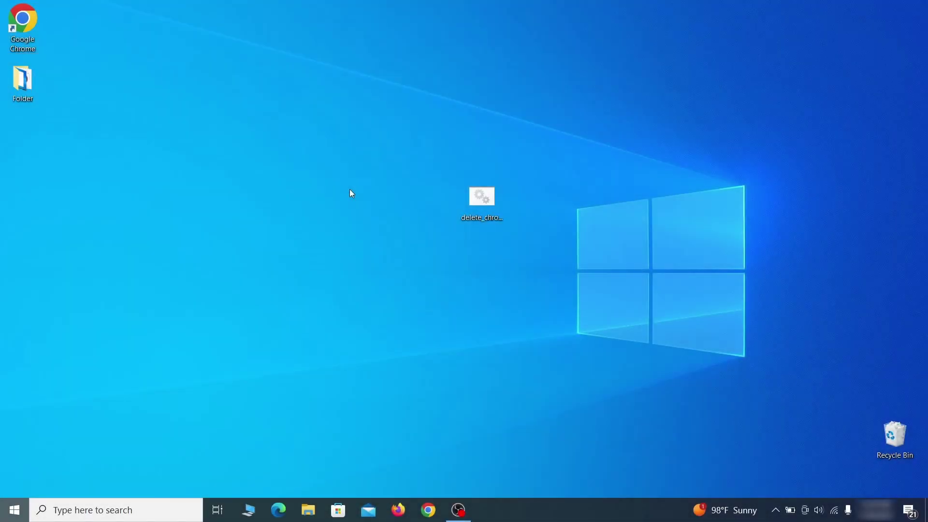
# Launch Registry Editor and expand BCD00000000\Objects\{b2721d73-1db4-4c62-bf78-c548a880142d}\Elements.
pyautogui.press('super')
pyautogui.write('reg')
pyautogui.press('Return')
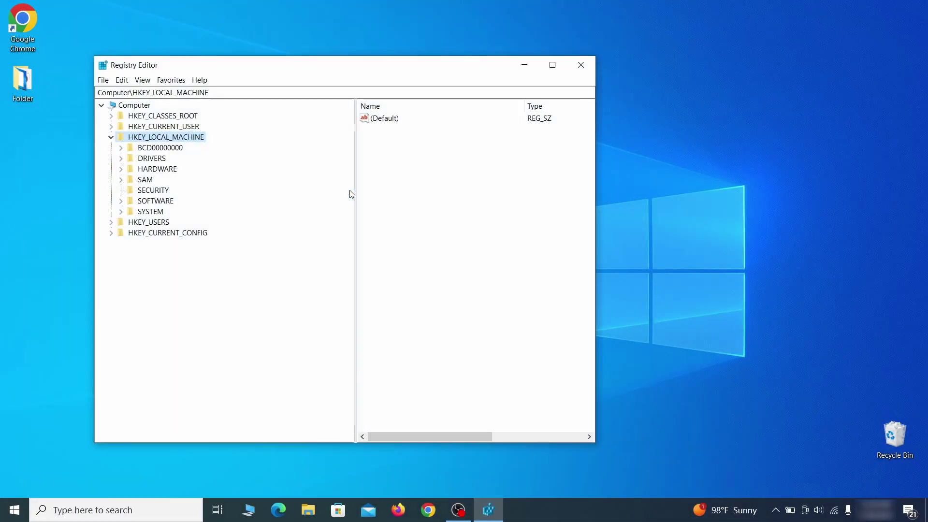
pyautogui.click(121, 147)
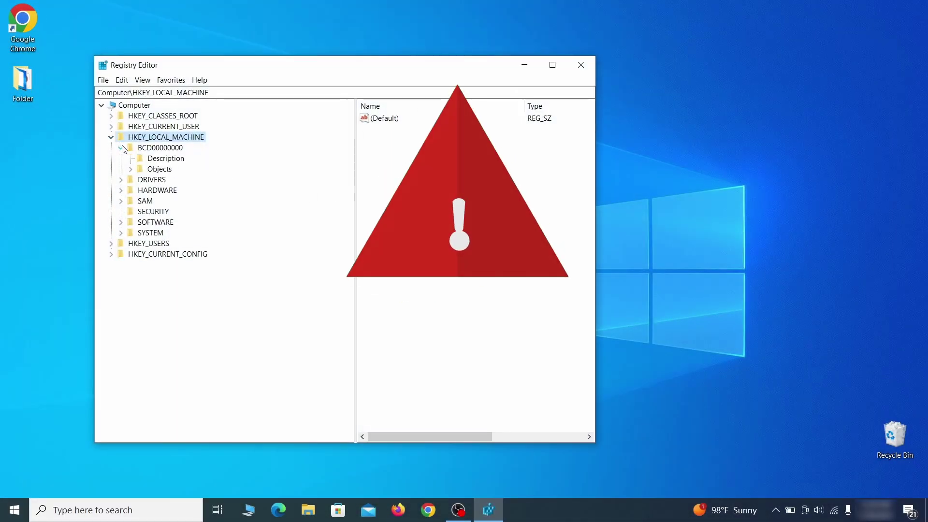
pyautogui.click(129, 168)
pyautogui.click(141, 275)
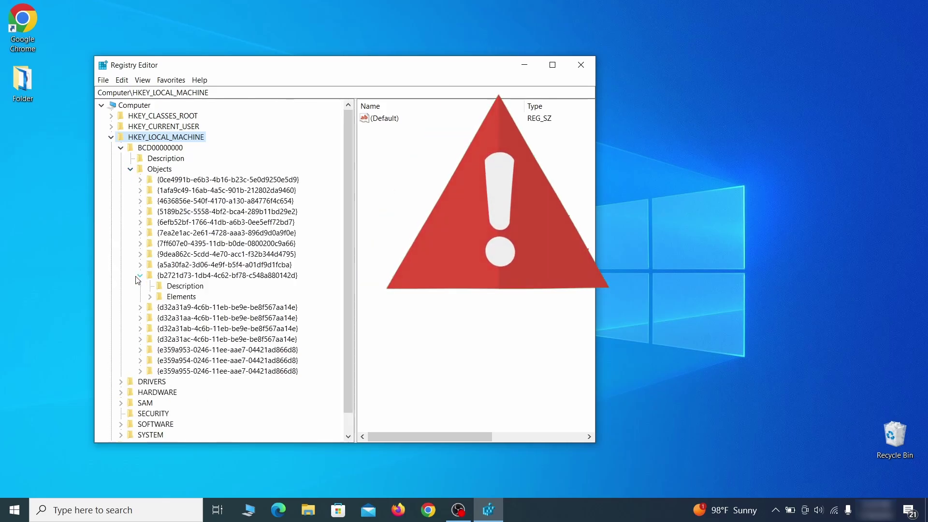
pyautogui.click(150, 296)
# Start deleting key 12000004, then cancel so the key stays.
pyautogui.click(194, 328)
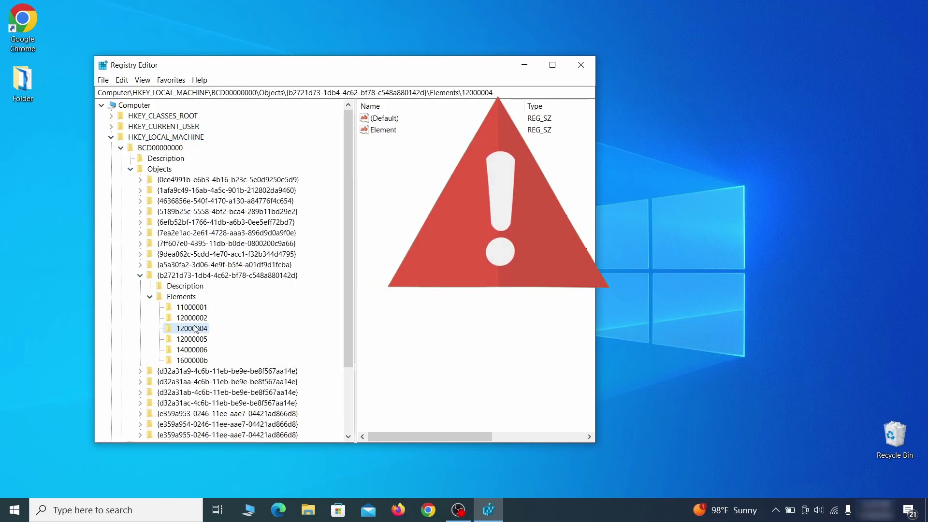
pyautogui.rightClick(195, 328)
pyautogui.click(239, 370)
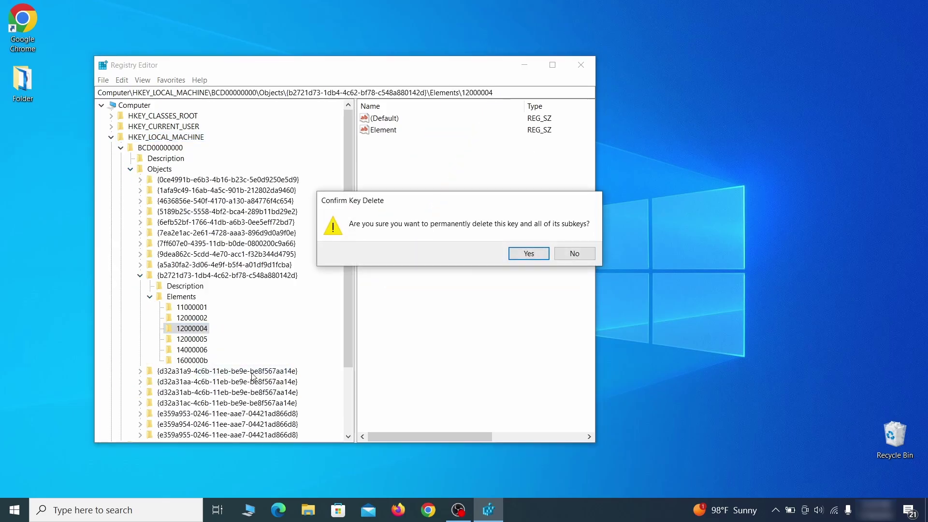
pyautogui.click(583, 258)
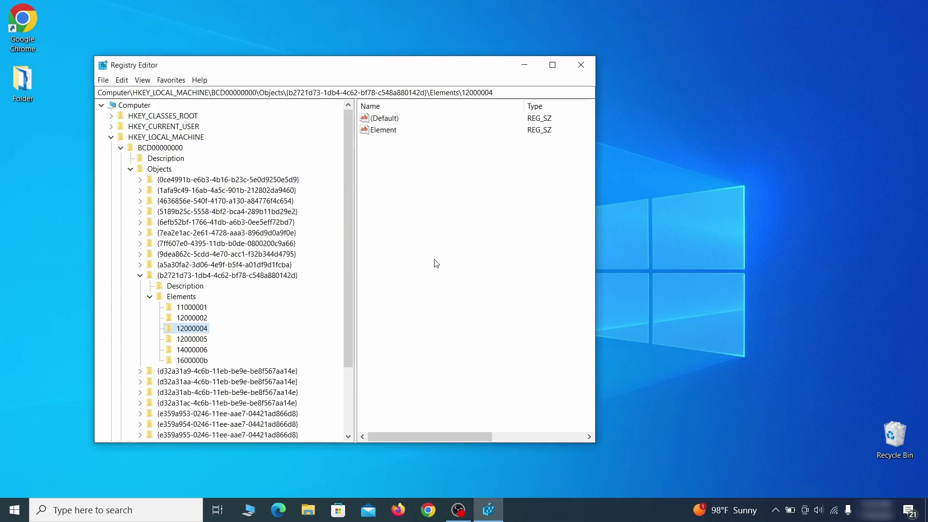
pyautogui.scroll(-3, 153, 371)
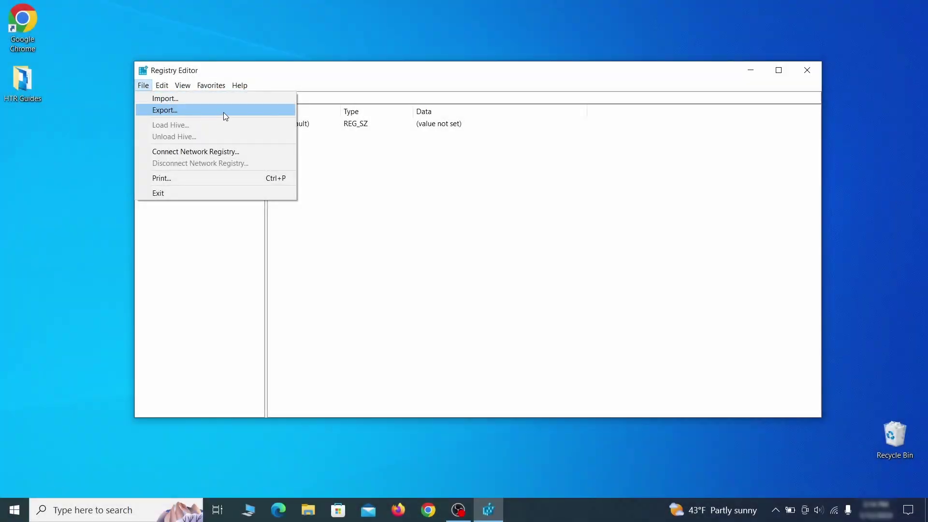
# Export a full registry backup as Registry Backup 1 to the desktop, then select it for import.
pyautogui.click(224, 114)
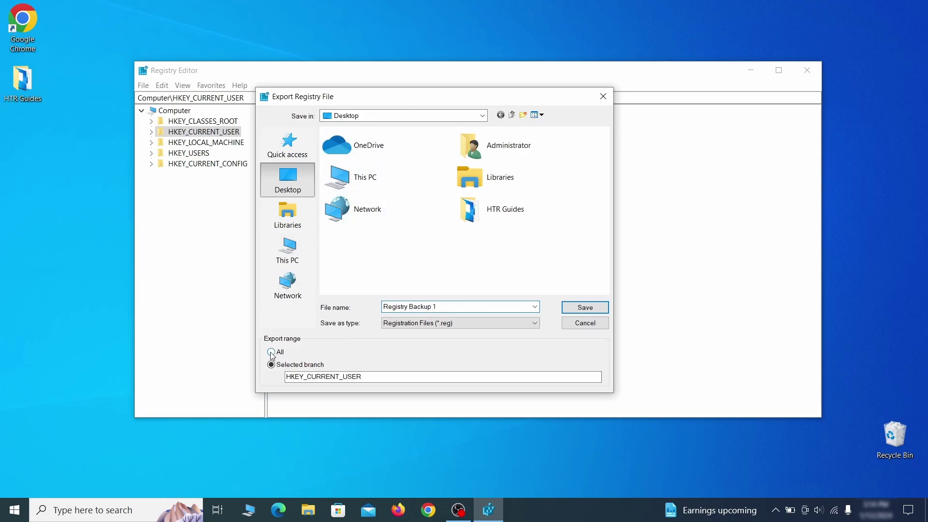
pyautogui.click(143, 85)
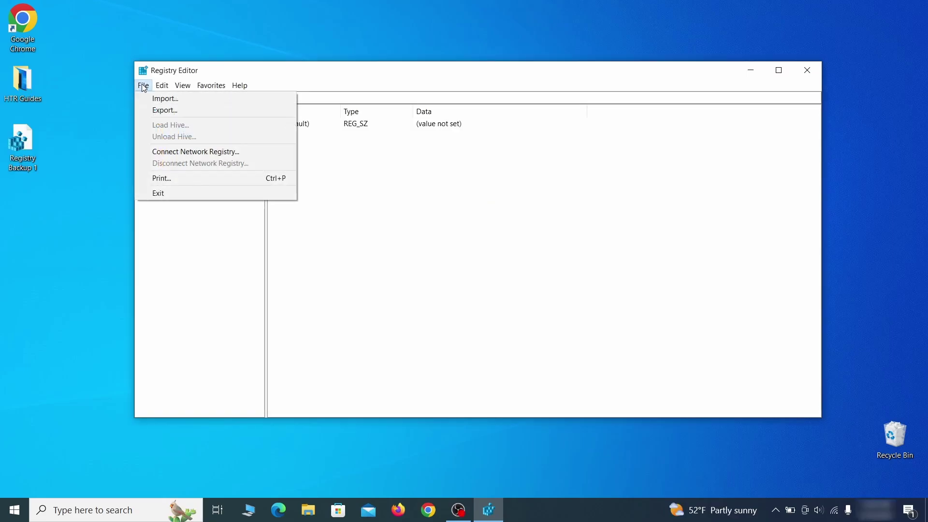
pyautogui.click(196, 100)
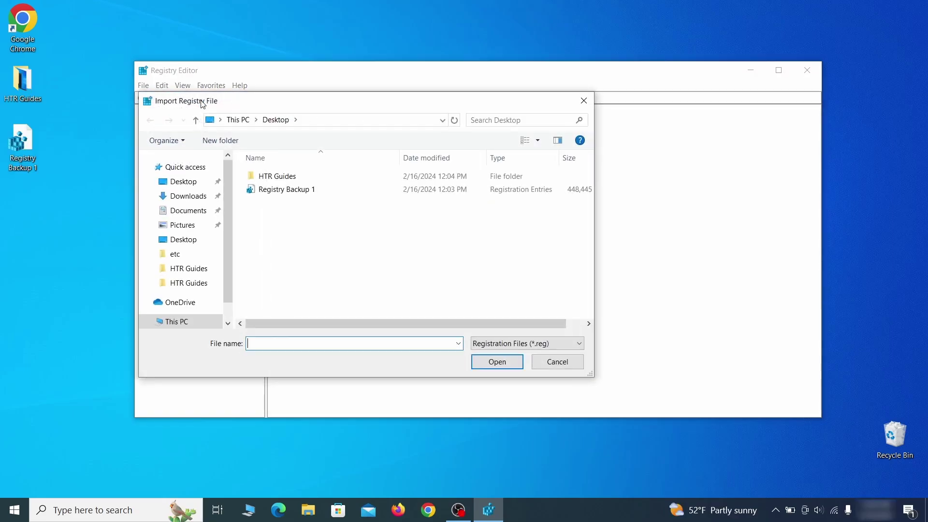
pyautogui.click(321, 194)
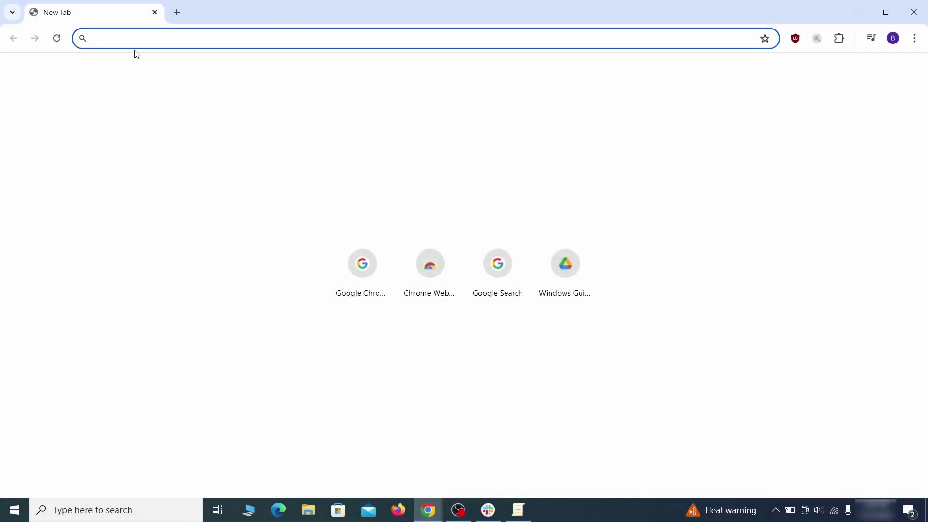
pyautogui.write('ch')
# Load chrome://policy and paste the HomepageLocation value sdovheoncoighvoienoibnasd into Notepad.
pyautogui.press('Return')
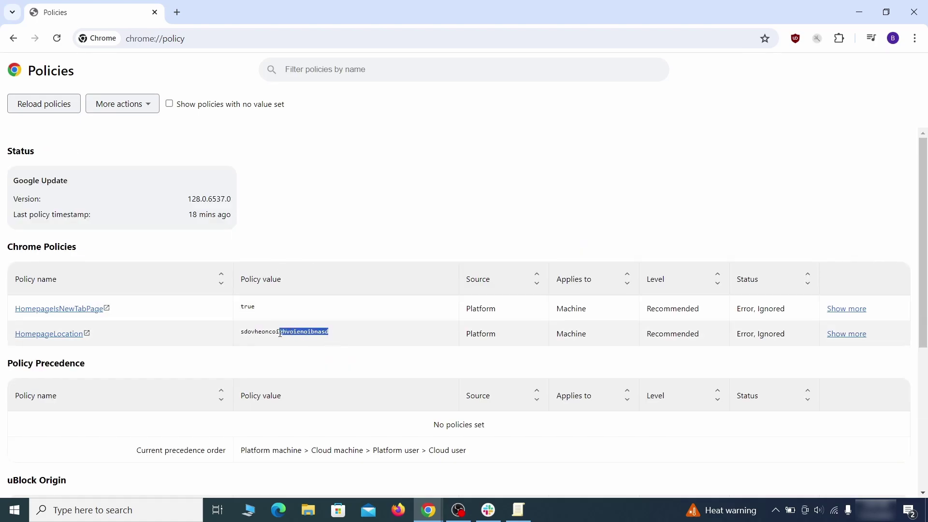
pyautogui.rightClick(262, 334)
pyautogui.click(289, 344)
pyautogui.rightClick(460, 221)
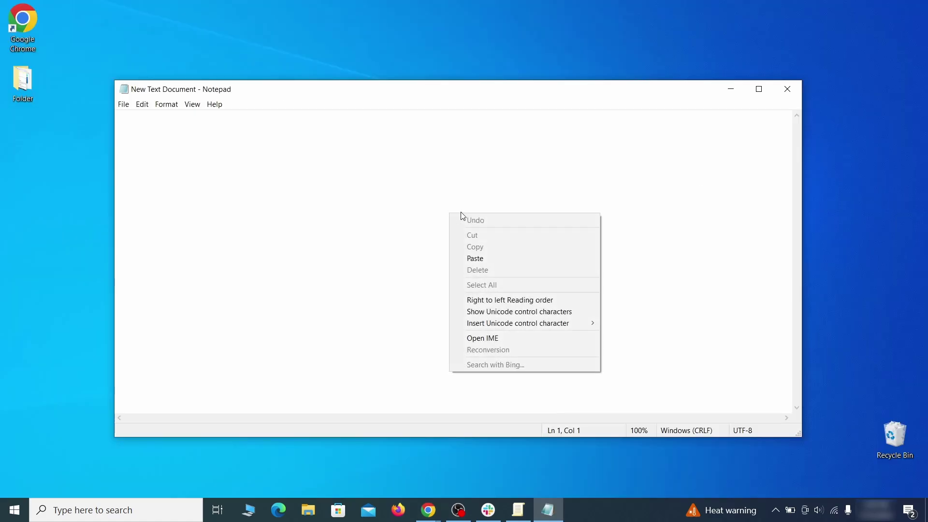
pyautogui.click(486, 257)
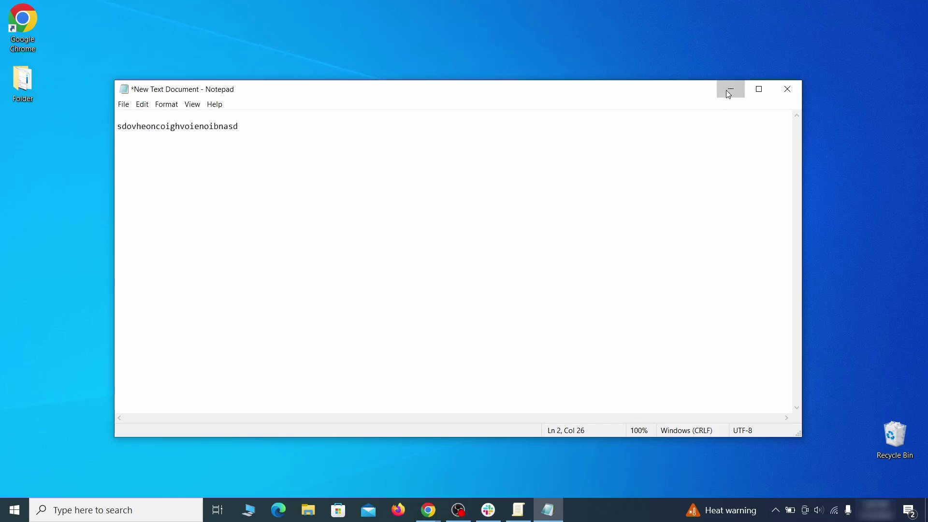
pyautogui.click(729, 93)
pyautogui.click(914, 38)
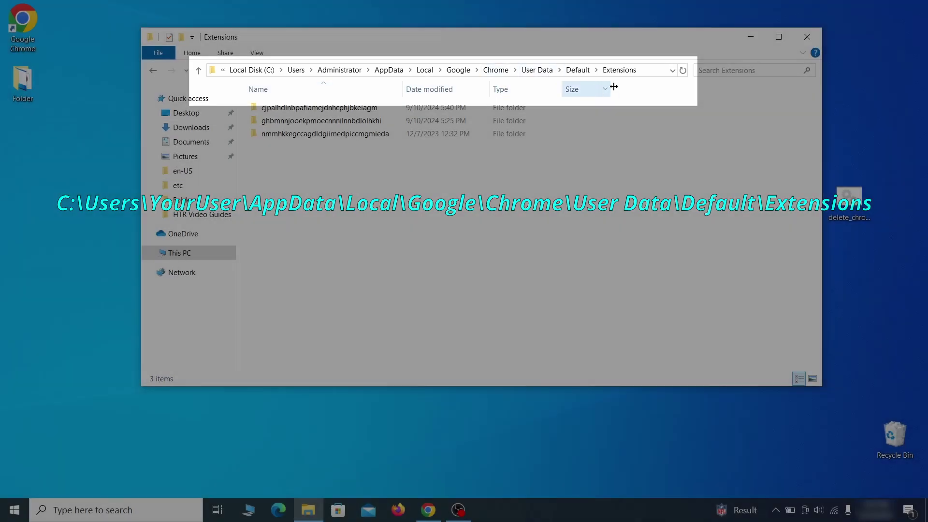
# Select and delete the three extension folders, then close the Extensions window.
pyautogui.moveTo(343, 152); pyautogui.dragTo(389, 114)
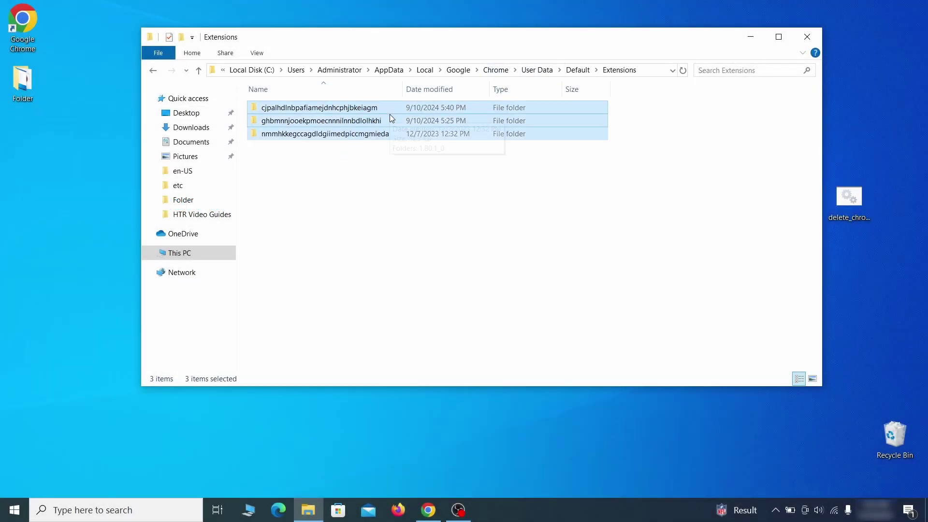
pyautogui.rightClick(389, 114)
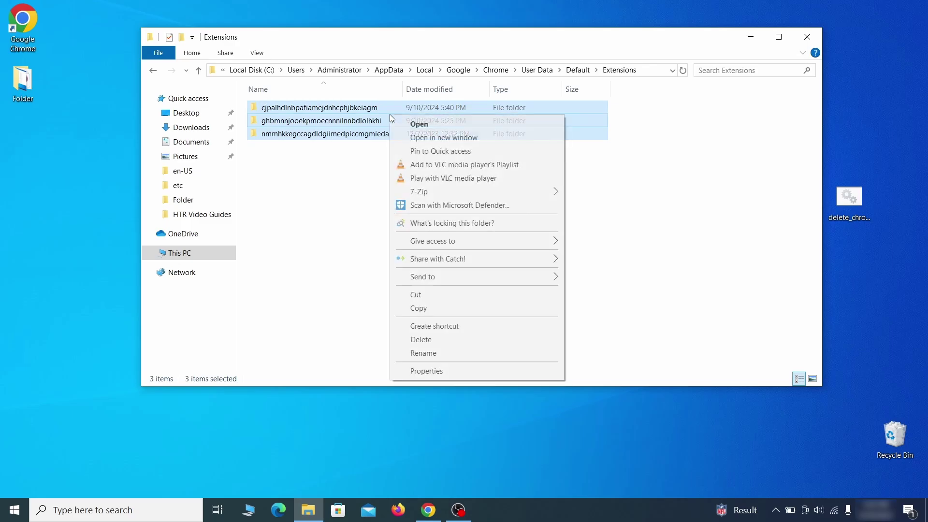
pyautogui.click(428, 342)
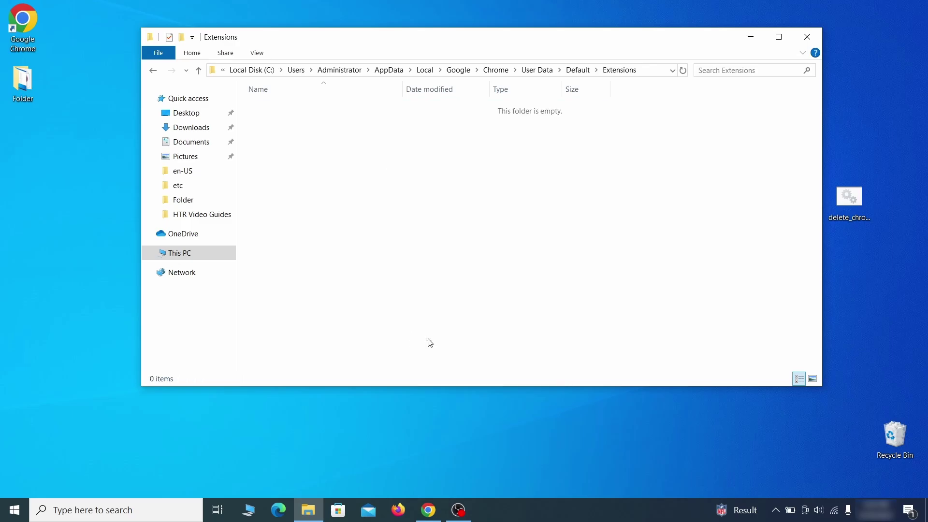
pyautogui.click(806, 37)
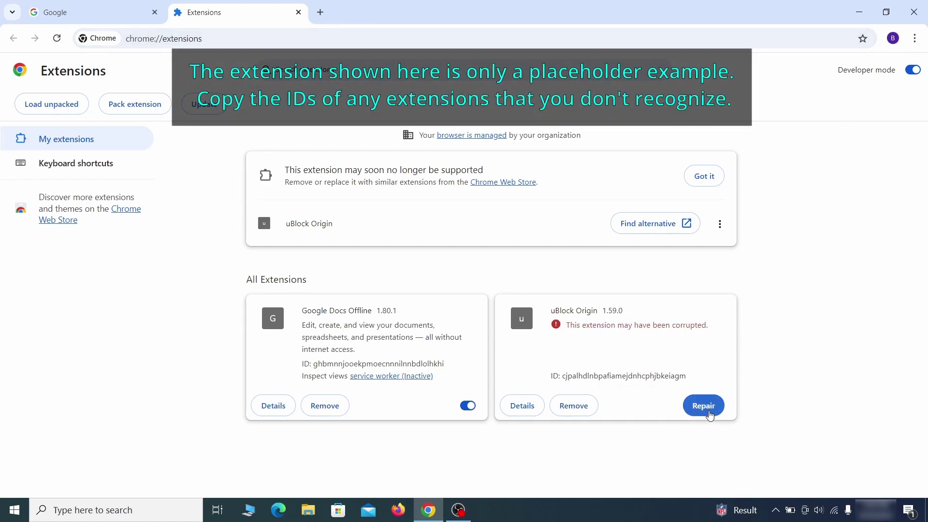
# Repair the corrupted uBlock Origin extension and turn on Developer mode.
pyautogui.click(709, 408)
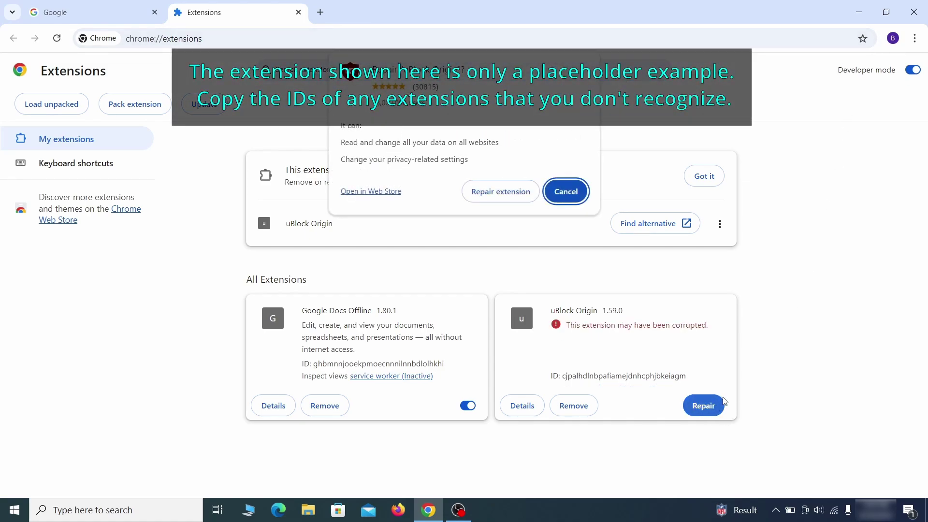
pyautogui.click(501, 191)
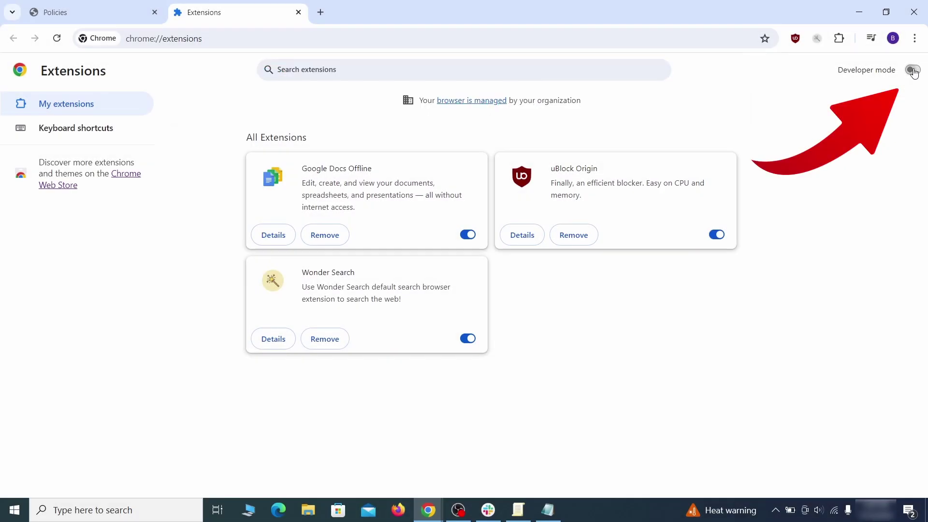
pyautogui.click(912, 71)
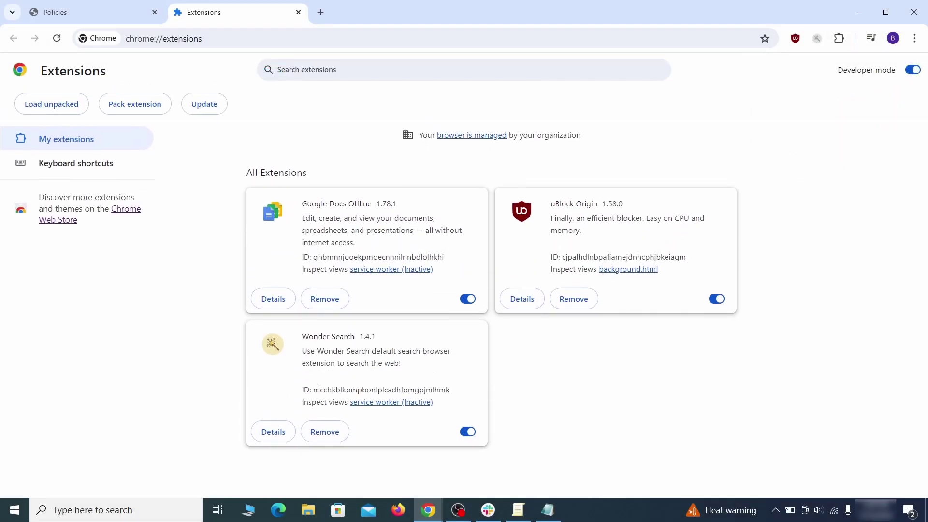
# Paste the Wonder Search extension ID into the Notepad note as a second line.
pyautogui.moveTo(315, 393); pyautogui.dragTo(439, 390)
pyautogui.rightClick(450, 391)
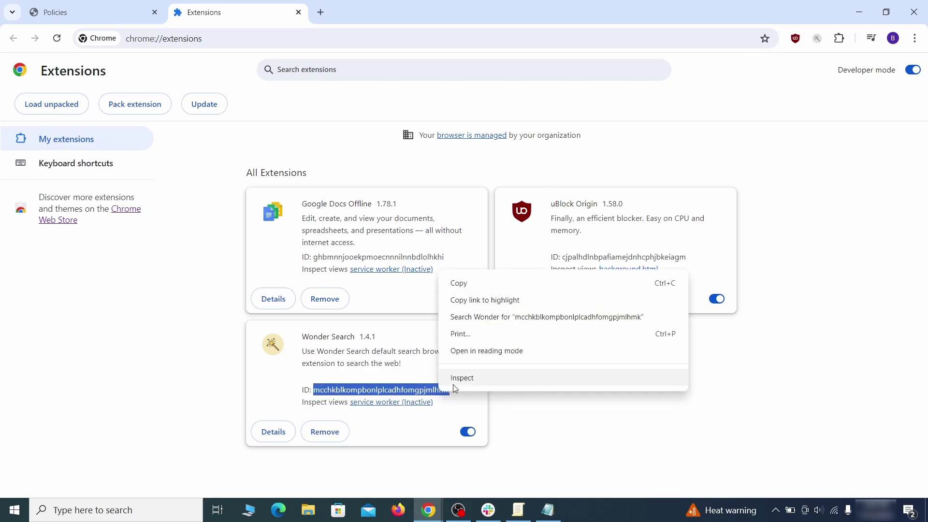
pyautogui.click(428, 284)
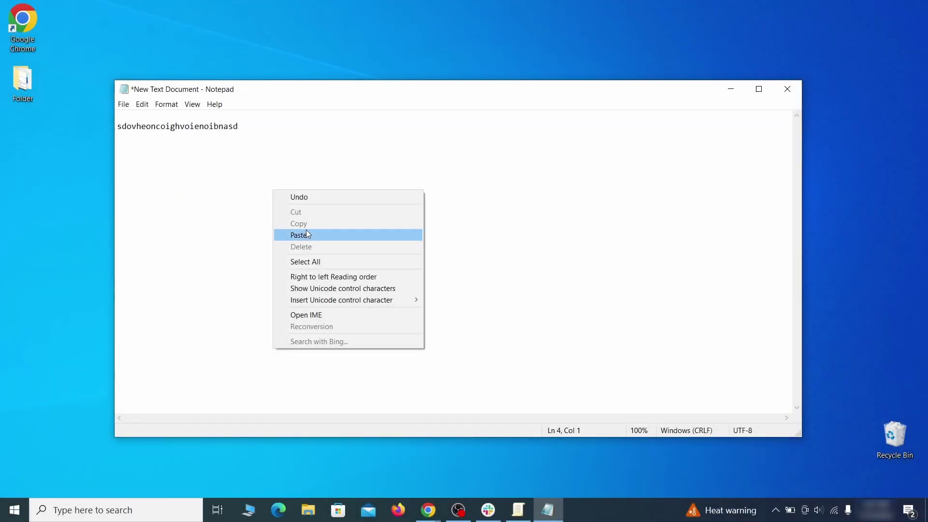
pyautogui.click(310, 234)
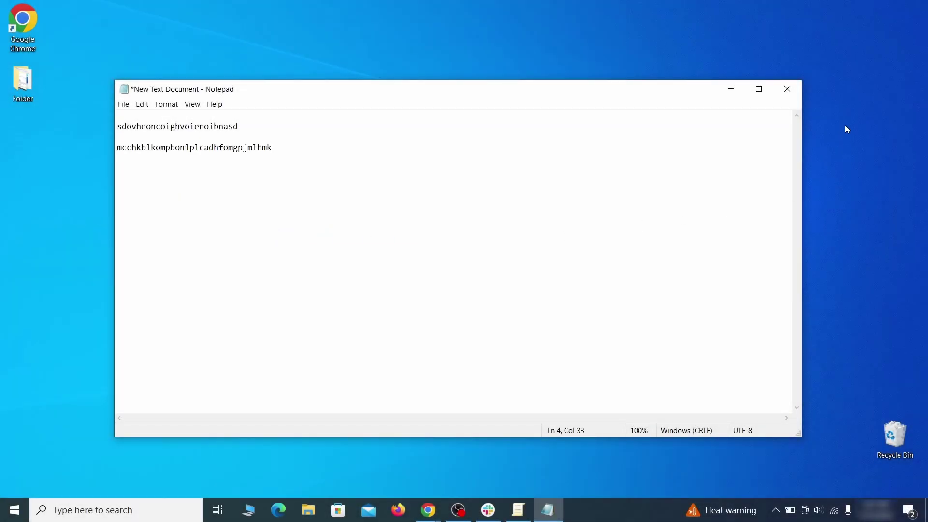
pyautogui.click(726, 92)
# Launch Registry Editor's Find and copy the hijacked homepage value from the note.
pyautogui.click(12, 511)
pyautogui.write('regedit')
pyautogui.rightClick(186, 184)
pyautogui.click(212, 199)
pyautogui.hotkey('ctrl', 'f')
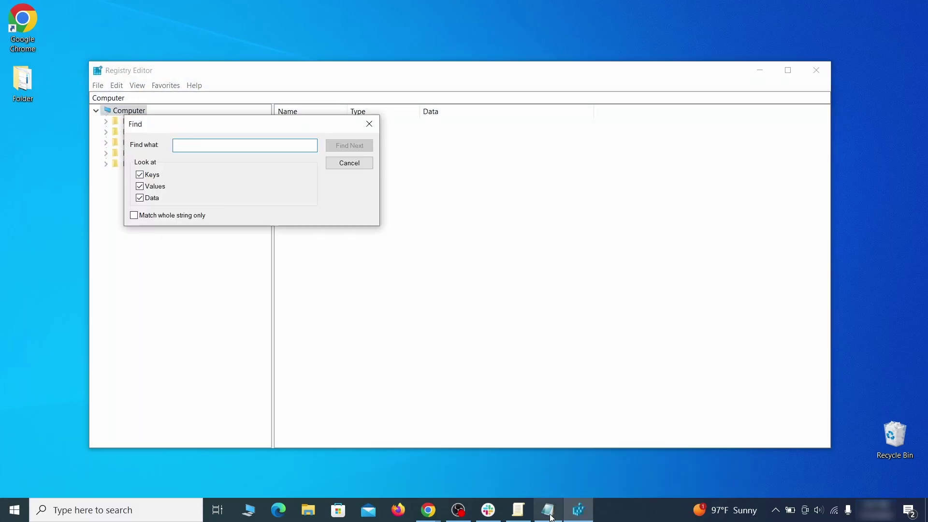
pyautogui.click(549, 516)
pyautogui.rightClick(236, 124)
pyautogui.click(233, 163)
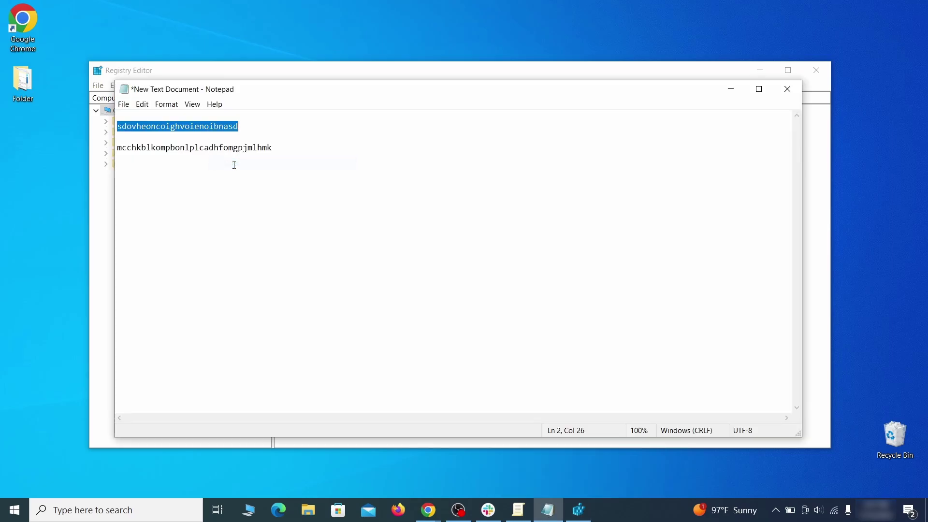
# Search the registry for sdovheoncoighvoienoibnasd and delete the found Recommended policy key.
pyautogui.click(92, 176)
pyautogui.rightClick(208, 148)
pyautogui.click(244, 195)
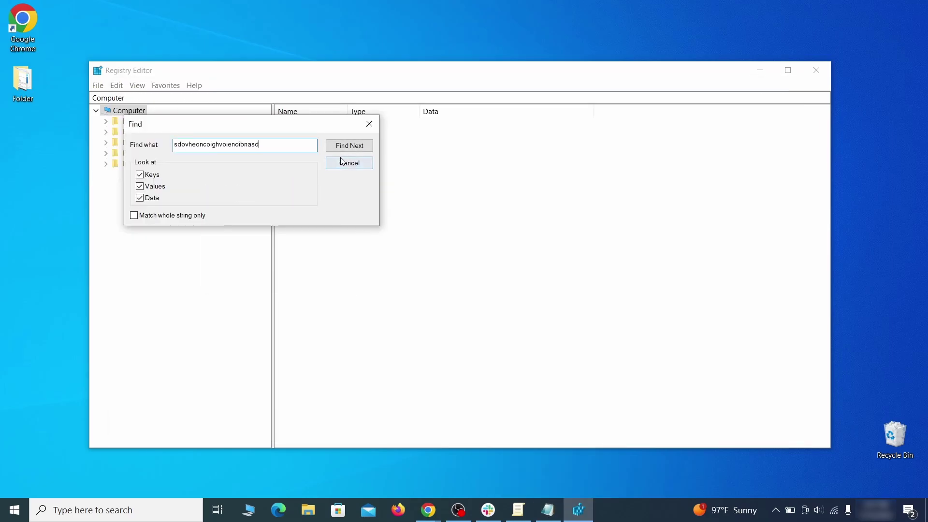
pyautogui.click(359, 147)
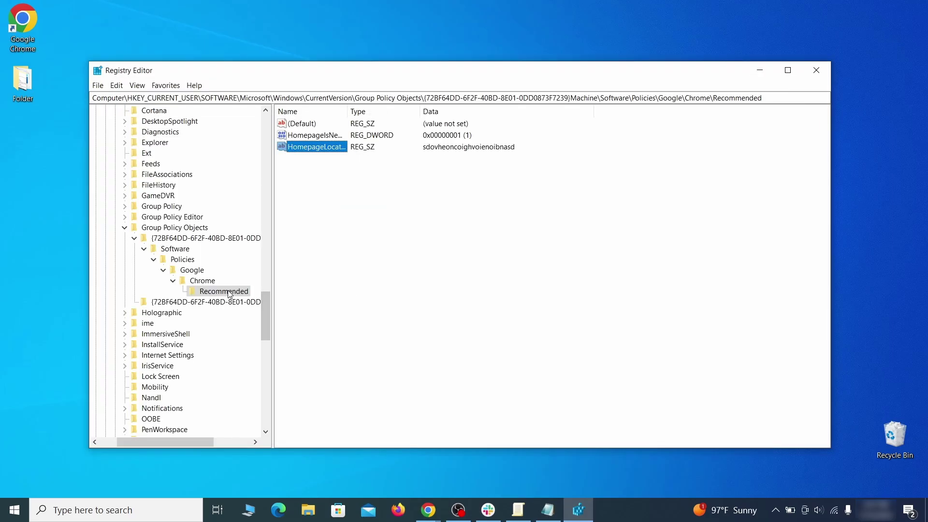
pyautogui.rightClick(229, 291)
pyautogui.click(276, 337)
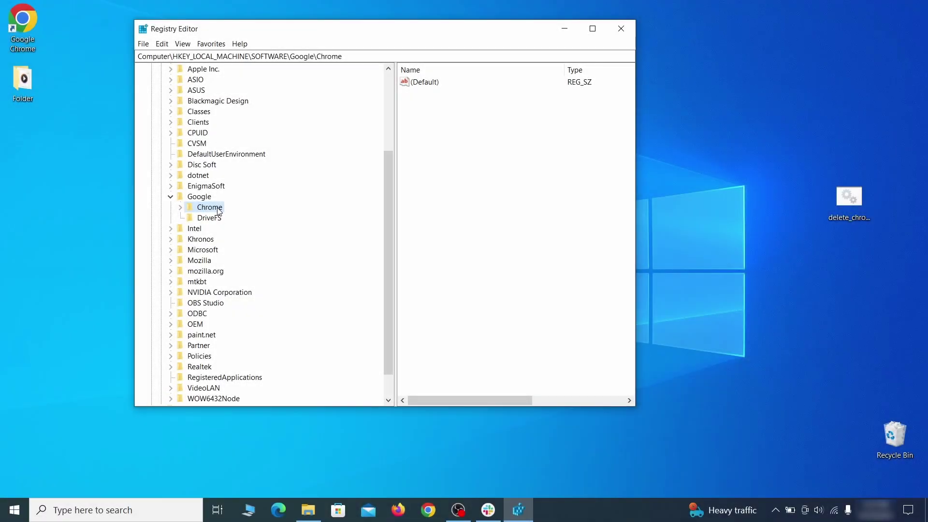
# Try deleting the SOFTWARE\Google\Chrome key and dismiss the resulting error.
pyautogui.rightClick(216, 207)
pyautogui.click(256, 255)
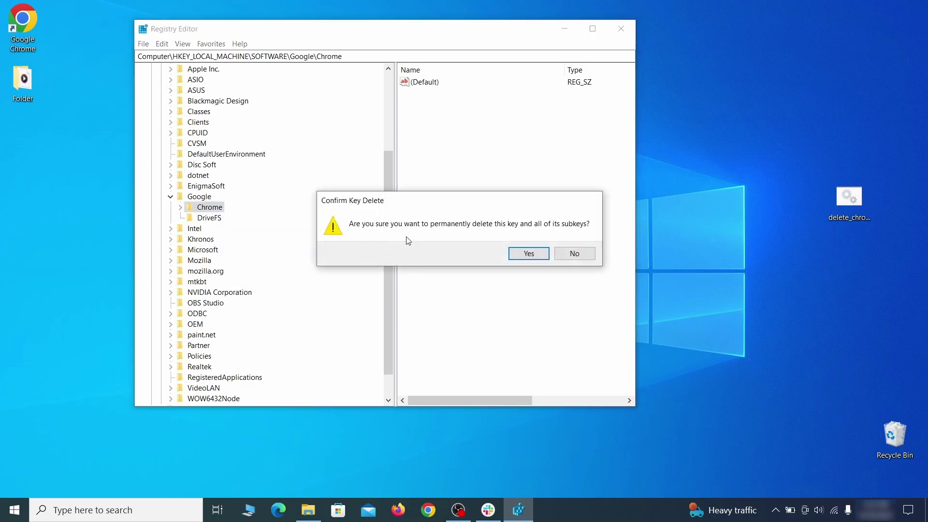
pyautogui.click(537, 257)
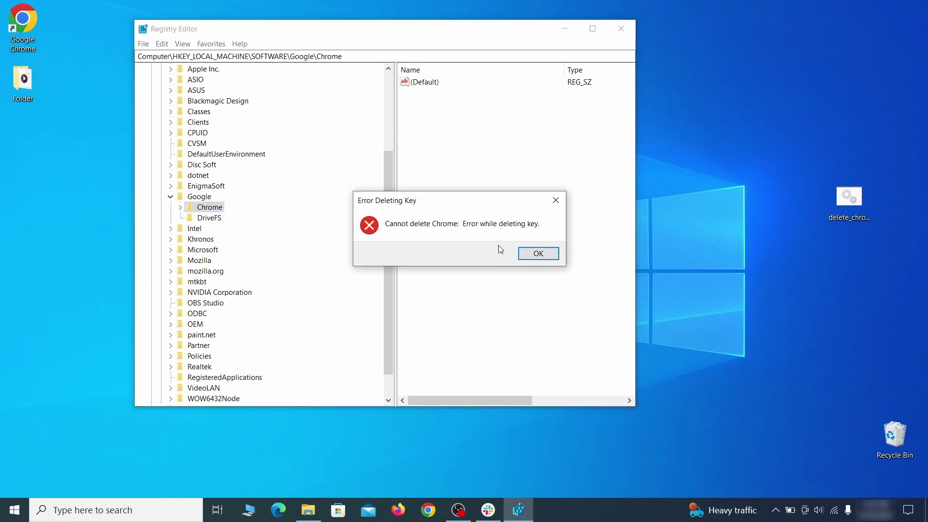
pyautogui.click(538, 252)
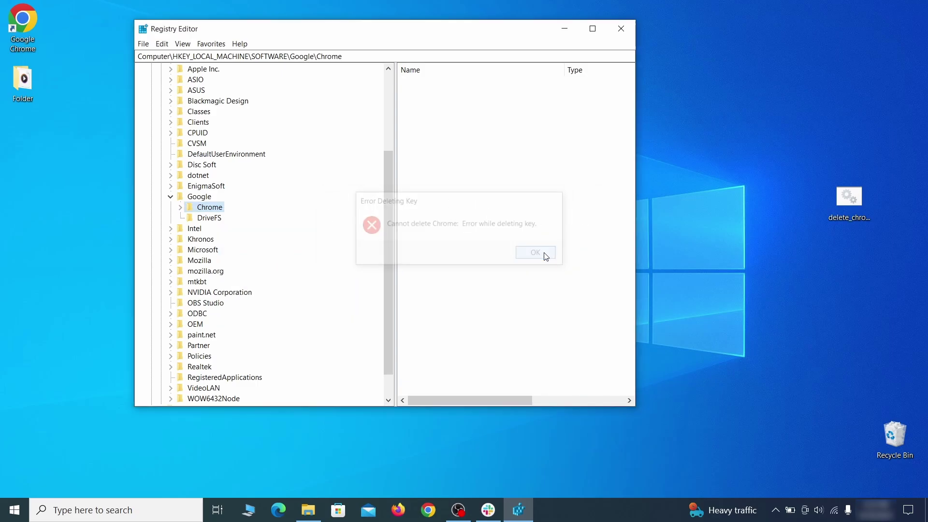
# Make Everyone the owner of the Chrome key, replacing child object permissions.
pyautogui.rightClick(217, 210)
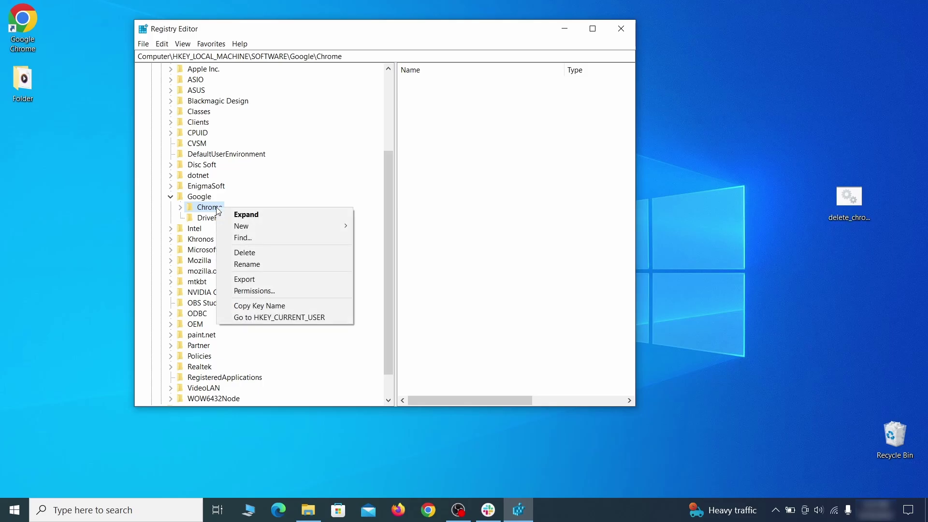
pyautogui.click(274, 290)
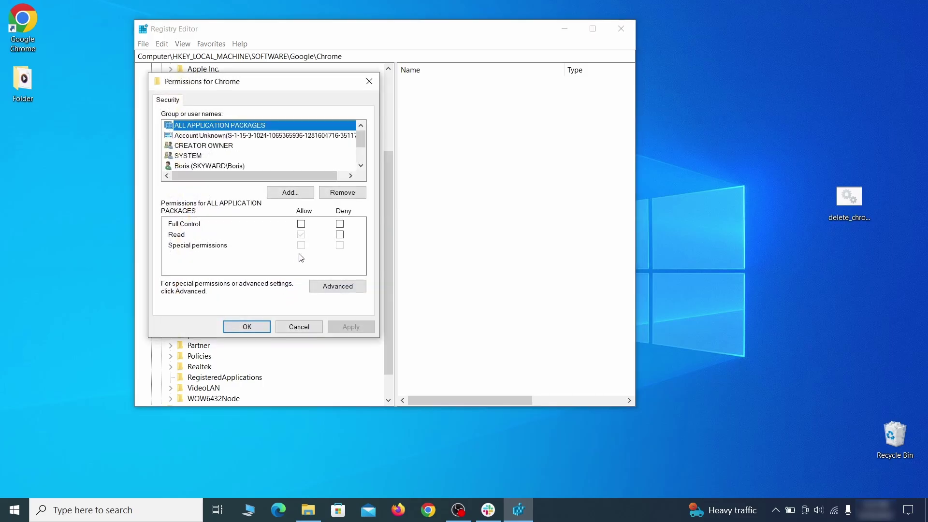
pyautogui.click(337, 287)
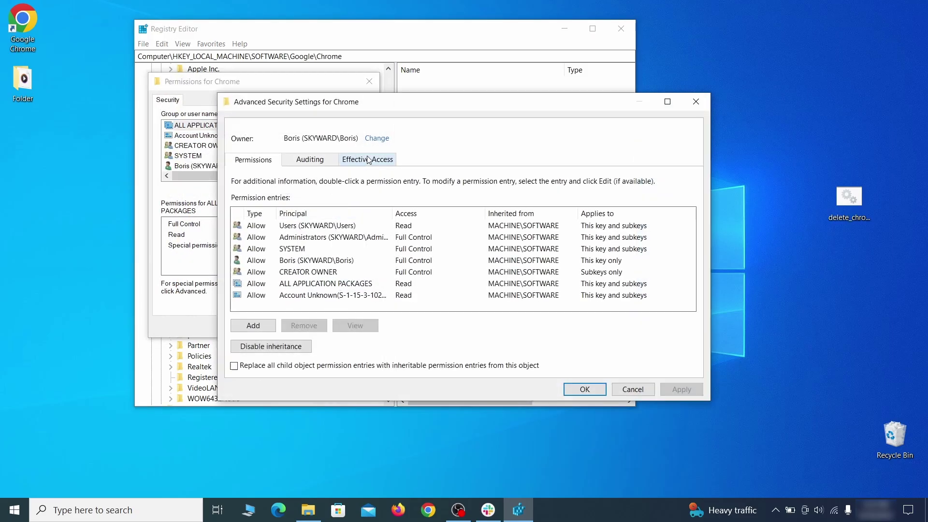
pyautogui.click(376, 138)
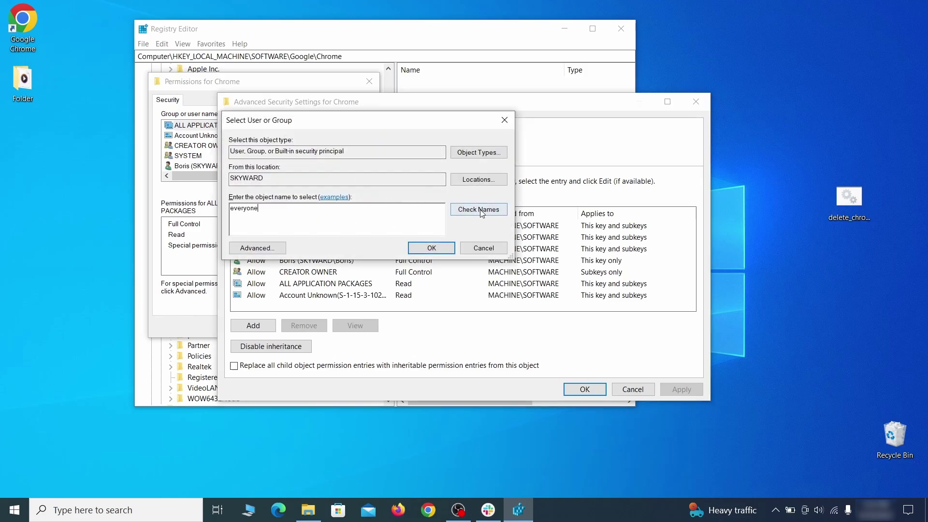
pyautogui.click(433, 248)
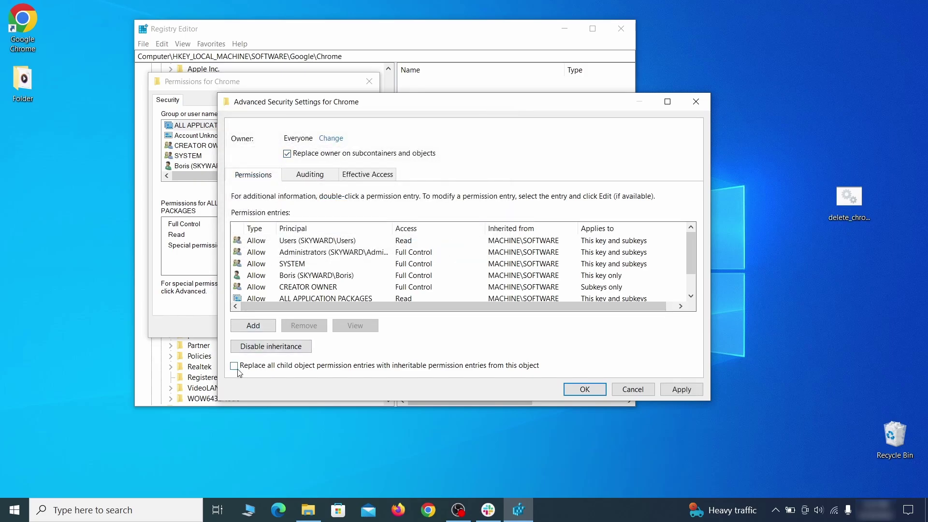
pyautogui.click(680, 392)
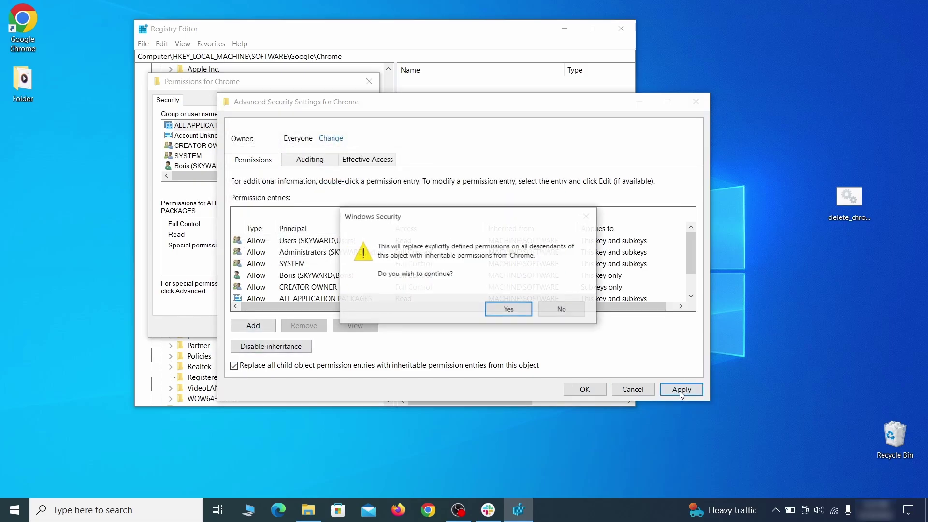
pyautogui.click(508, 310)
pyautogui.click(584, 390)
# Delete the SOFTWARE\Google\Chrome key.
pyautogui.click(245, 325)
pyautogui.rightClick(211, 207)
pyautogui.click(262, 257)
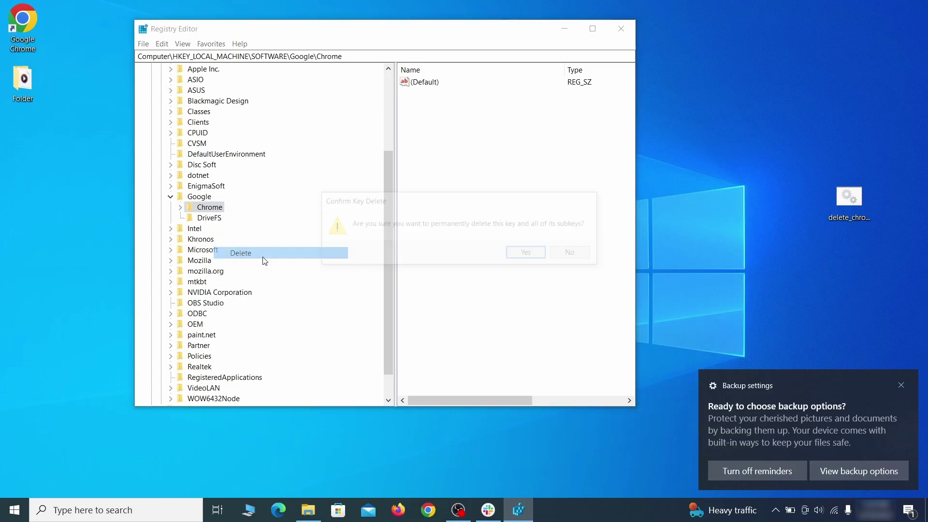
pyautogui.click(526, 258)
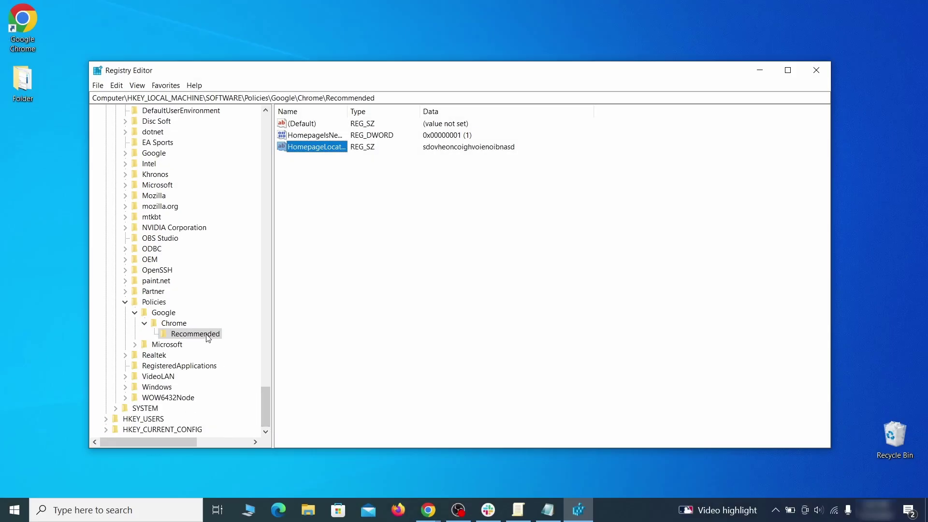
# Delete the Policies\Google\Chrome\Recommended key and the Policies\Google\Chrome key.
pyautogui.rightClick(207, 337)
pyautogui.click(256, 380)
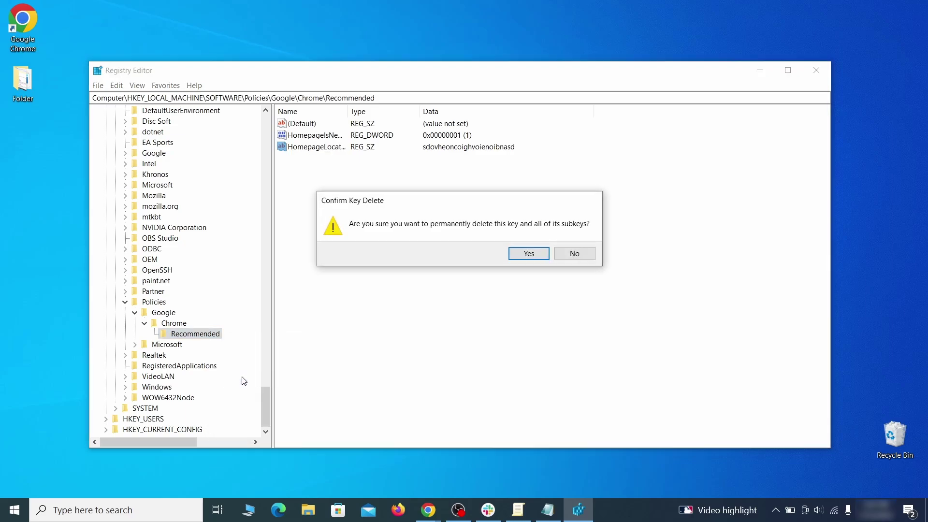
pyautogui.click(528, 254)
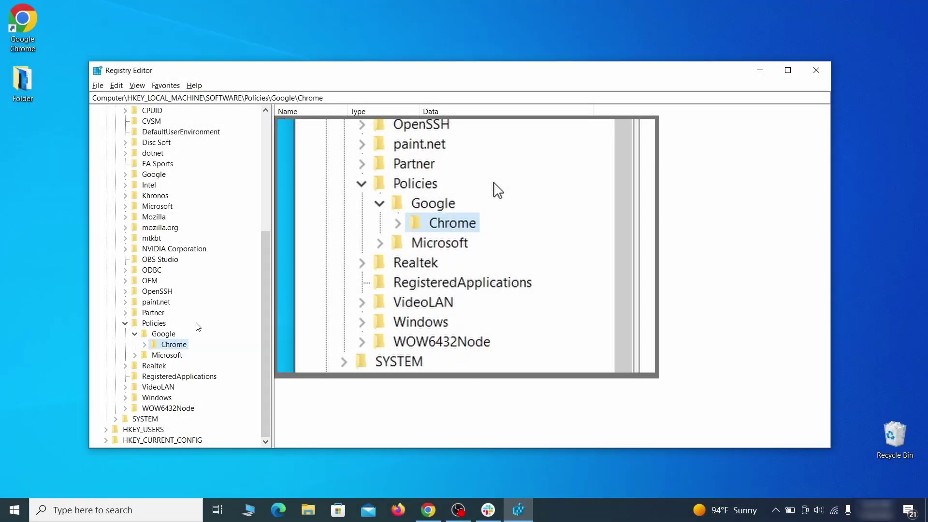
pyautogui.rightClick(172, 347)
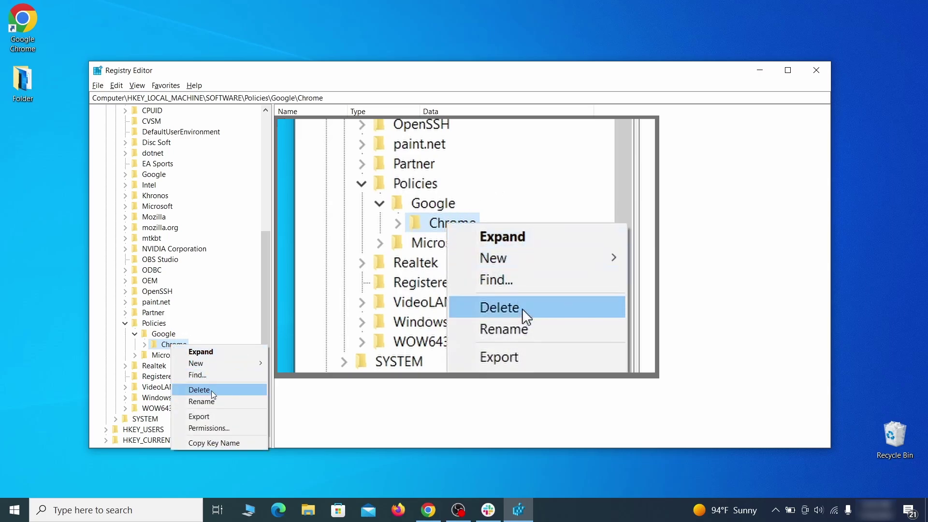
pyautogui.click(213, 390)
pyautogui.click(541, 254)
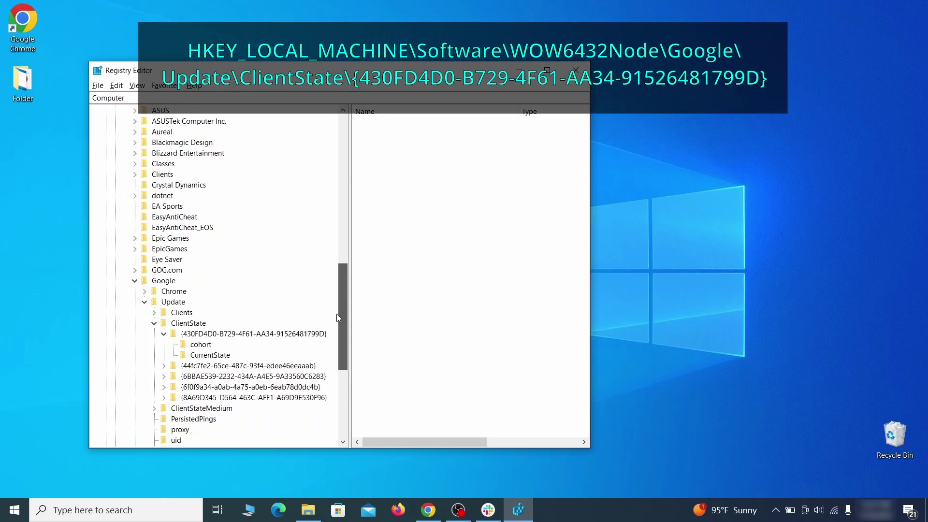
pyautogui.moveTo(346, 179); pyautogui.dragTo(333, 340)
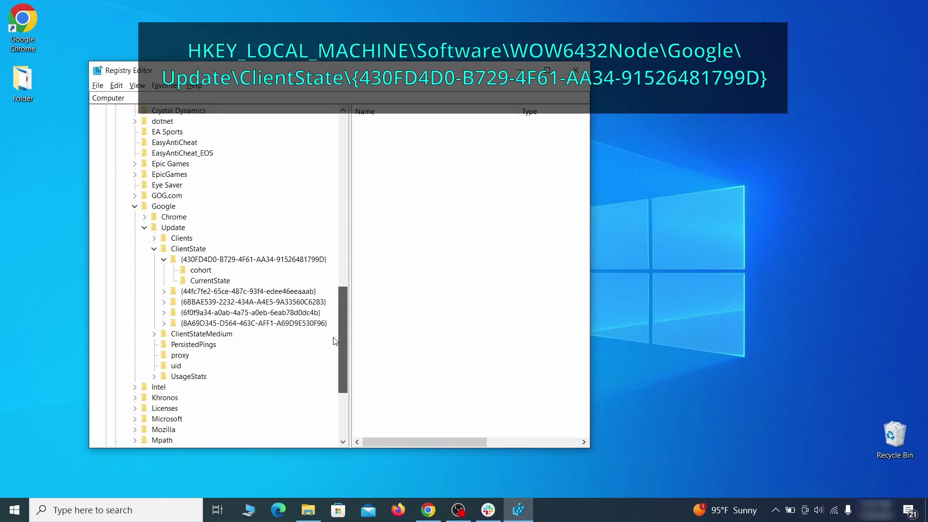
pyautogui.click(205, 261)
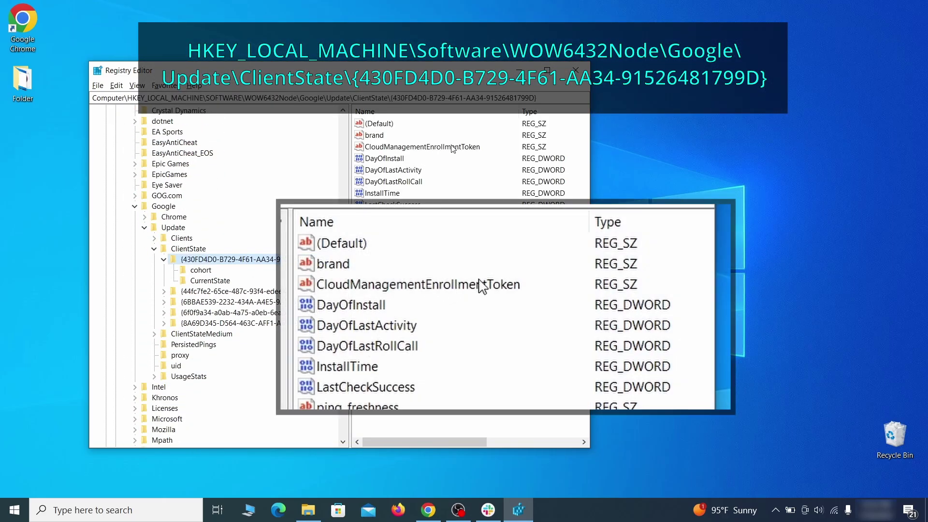
pyautogui.click(472, 149)
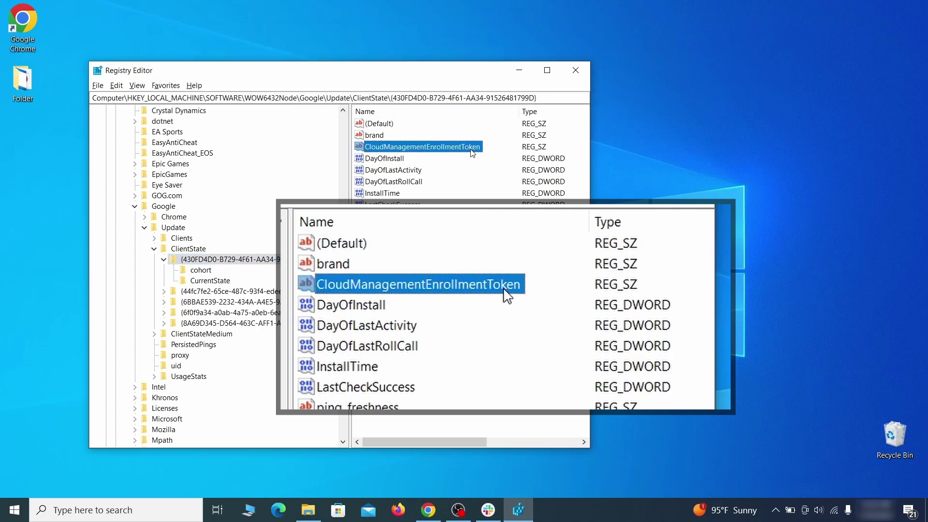
pyautogui.rightClick(480, 150)
pyautogui.click(496, 183)
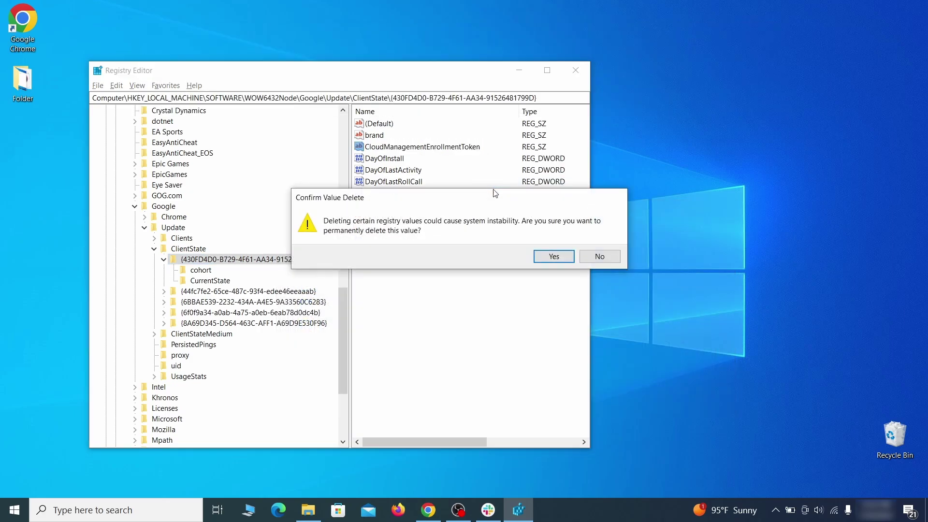
pyautogui.click(553, 257)
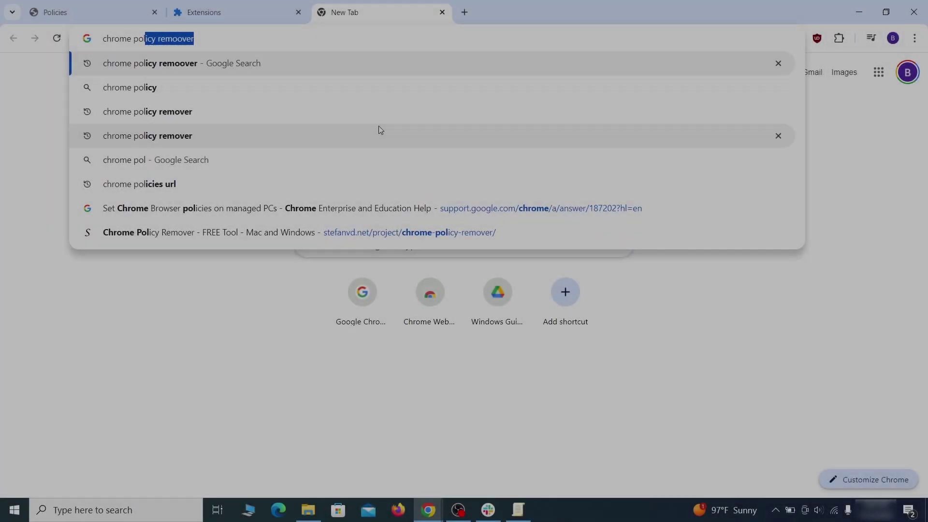
pyautogui.write('cy re')
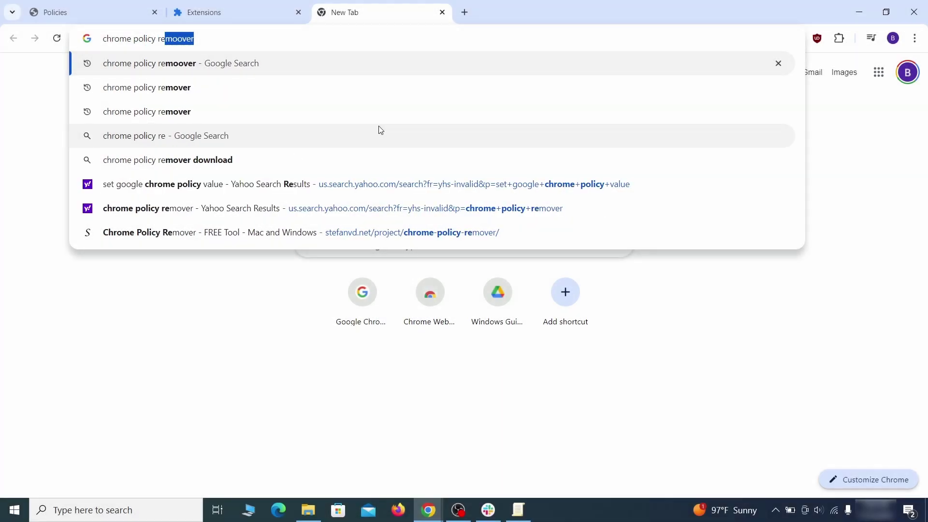
pyautogui.write('mover')
# Search 'chrome policy remover' and download delete_chrome_policies.bat from the stefanvd.net page.
pyautogui.press('Return')
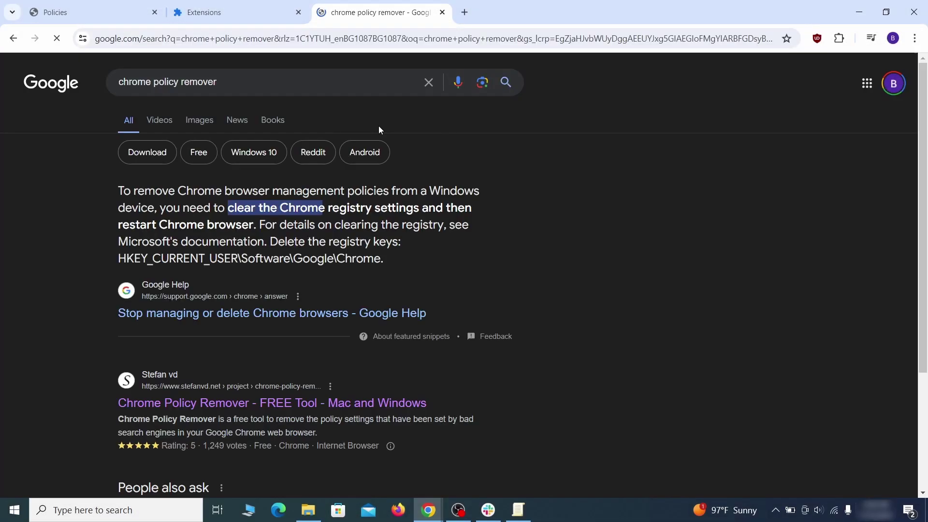
pyautogui.click(275, 403)
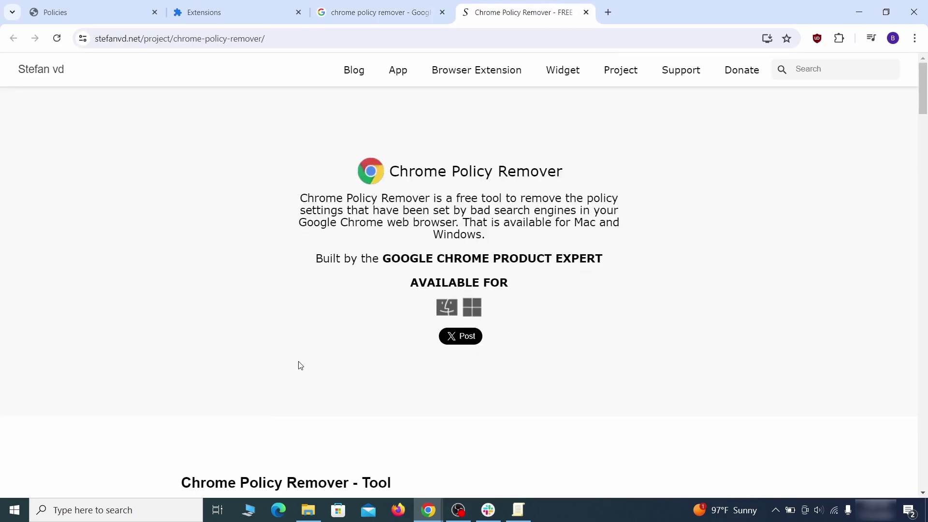
pyautogui.scroll(-1, 300, 370)
pyautogui.scroll(-4, 301, 370)
pyautogui.scroll(-5, 302, 370)
pyautogui.scroll(-4, 302, 370)
pyautogui.scroll(-4, 302, 370)
pyautogui.scroll(-3, 302, 370)
pyautogui.scroll(-3, 302, 370)
pyautogui.scroll(-4, 303, 369)
pyautogui.scroll(-3, 303, 370)
pyautogui.scroll(-3, 303, 371)
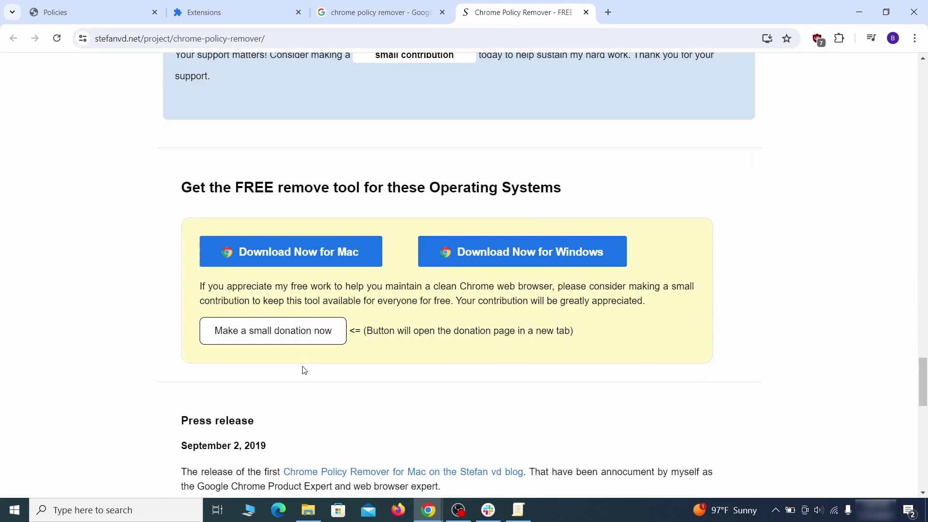
pyautogui.click(558, 247)
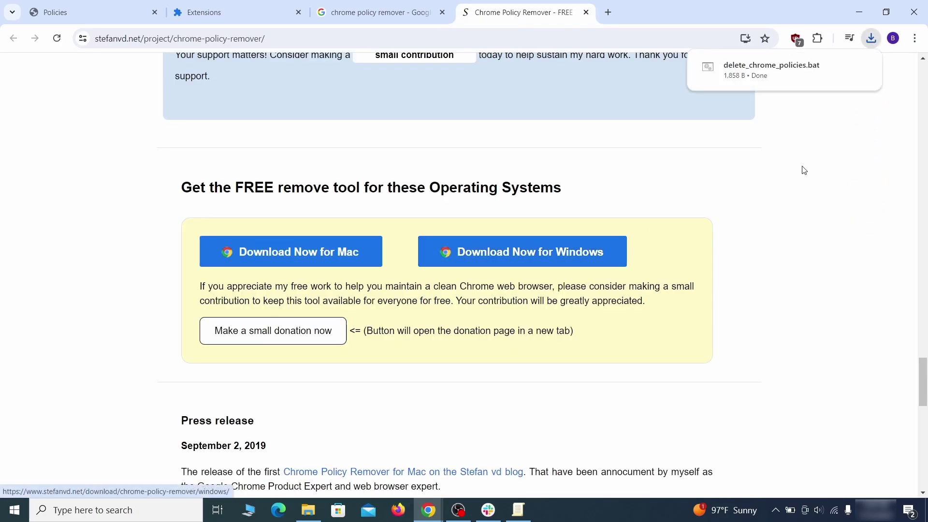
pyautogui.moveTo(783, 70)
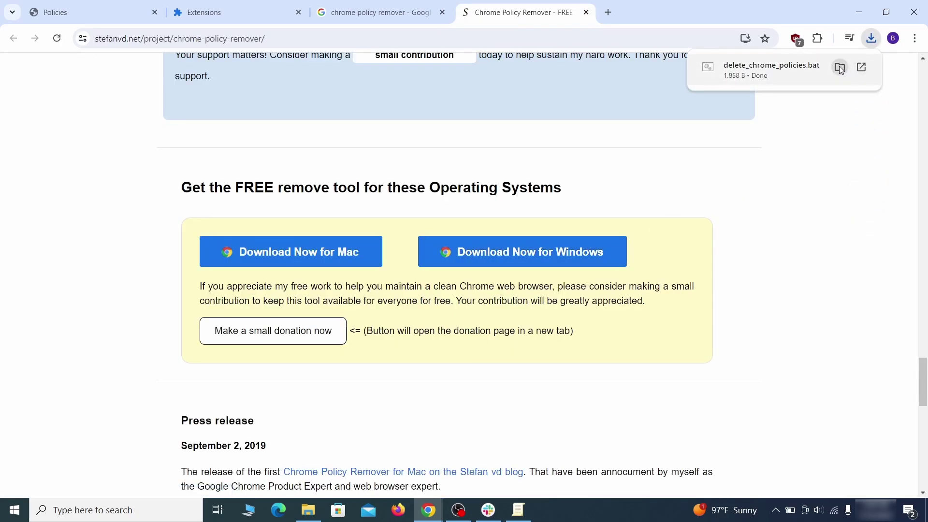
# Move delete_chrome_policies.bat from Downloads to the centre of the desktop.
pyautogui.click(840, 67)
pyautogui.click(866, 20)
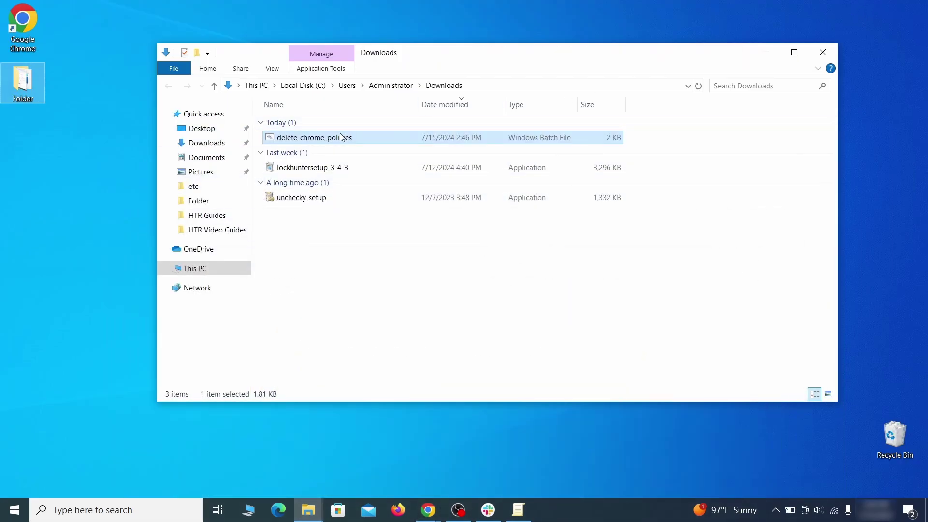
pyautogui.moveTo(341, 138); pyautogui.dragTo(91, 301)
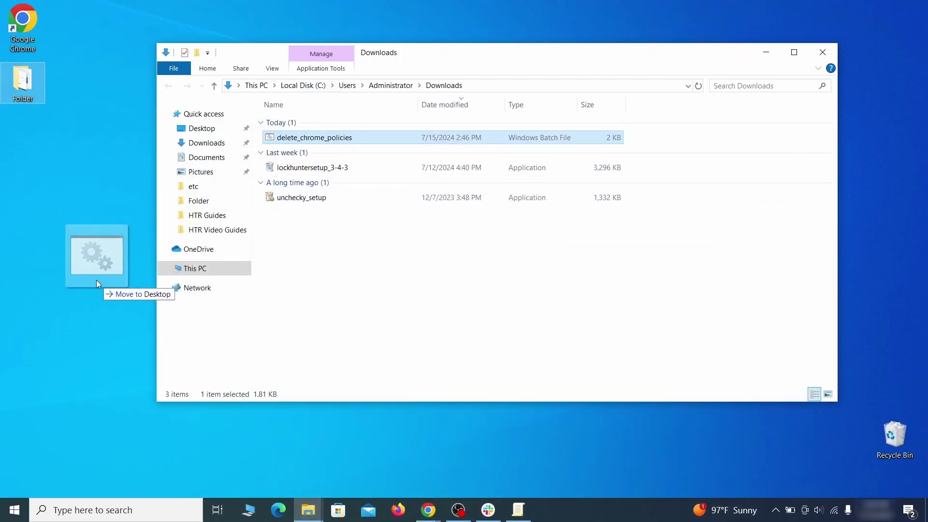
pyautogui.click(823, 55)
pyautogui.moveTo(52, 305); pyautogui.dragTo(465, 186)
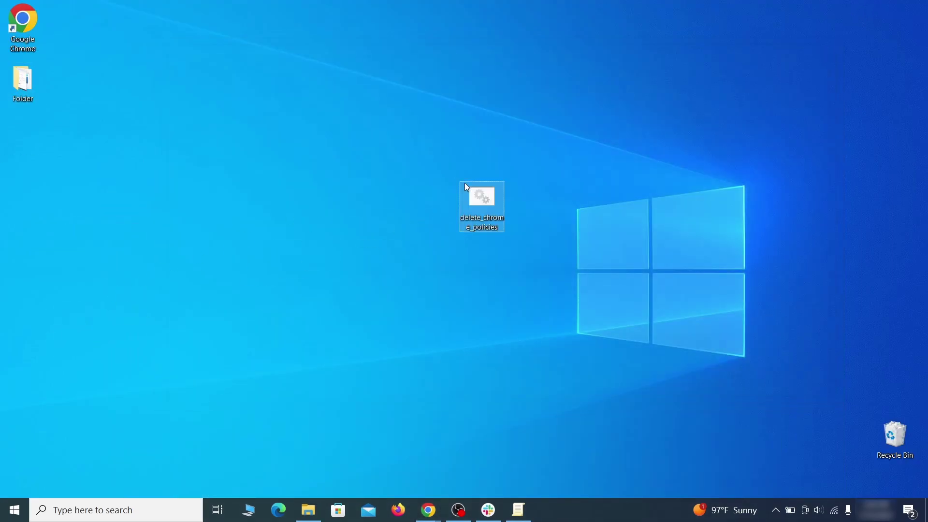
# Run the script as administrator past the SmartScreen warning, then close its console window.
pyautogui.rightClick(493, 201)
pyautogui.click(555, 247)
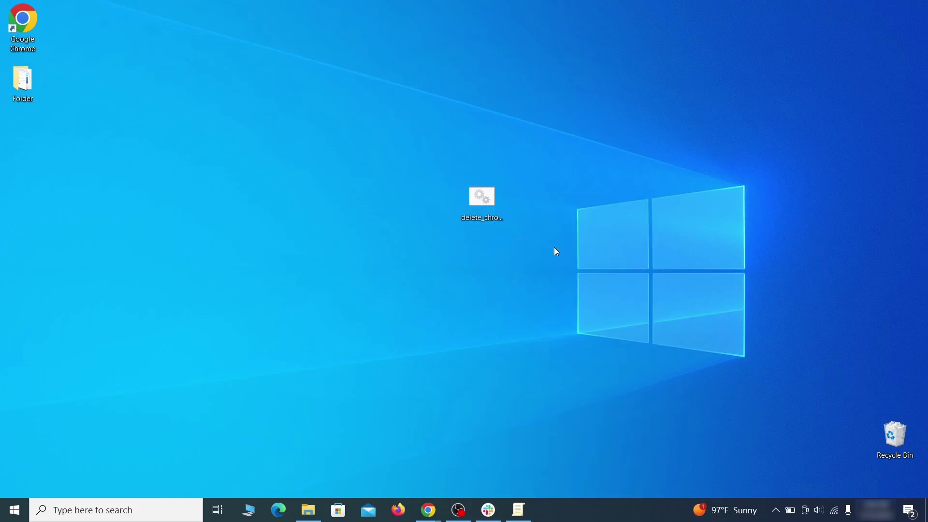
pyautogui.click(339, 168)
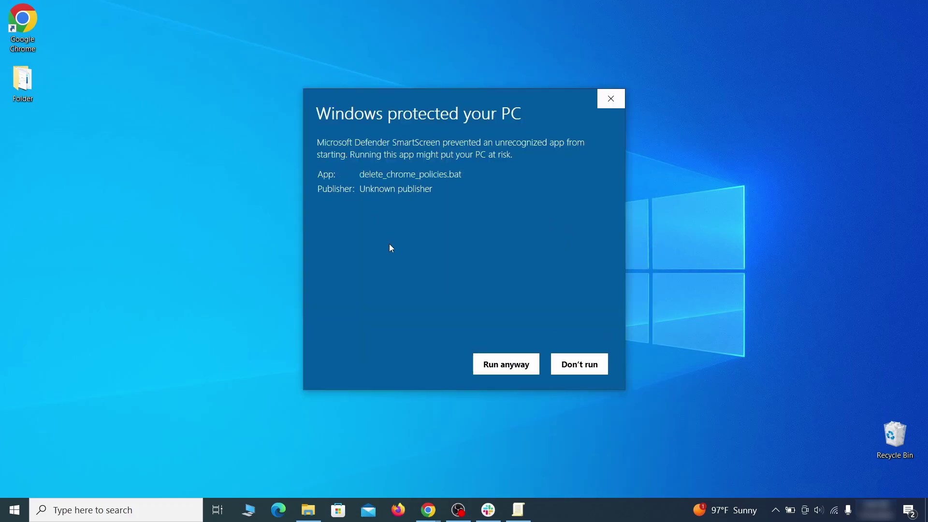
pyautogui.click(505, 369)
pyautogui.moveTo(329, 25); pyautogui.dragTo(487, 54)
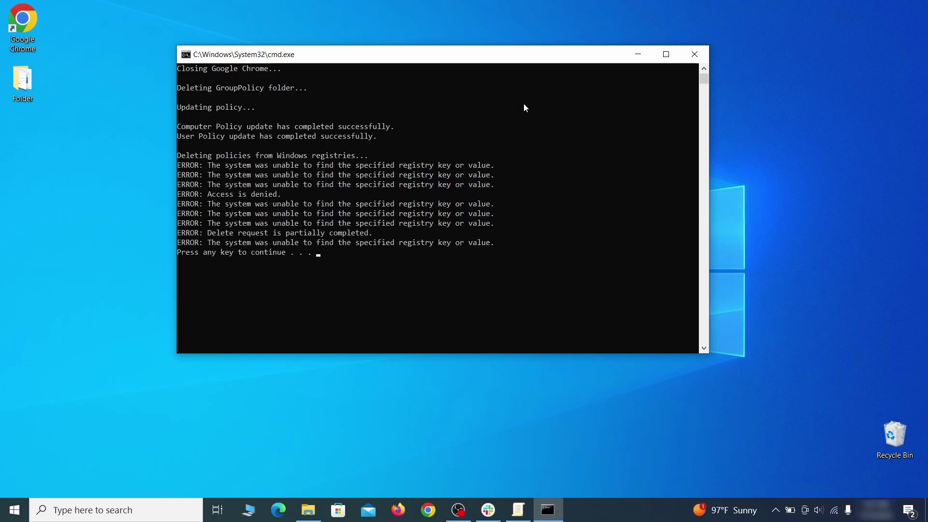
pyautogui.click(695, 55)
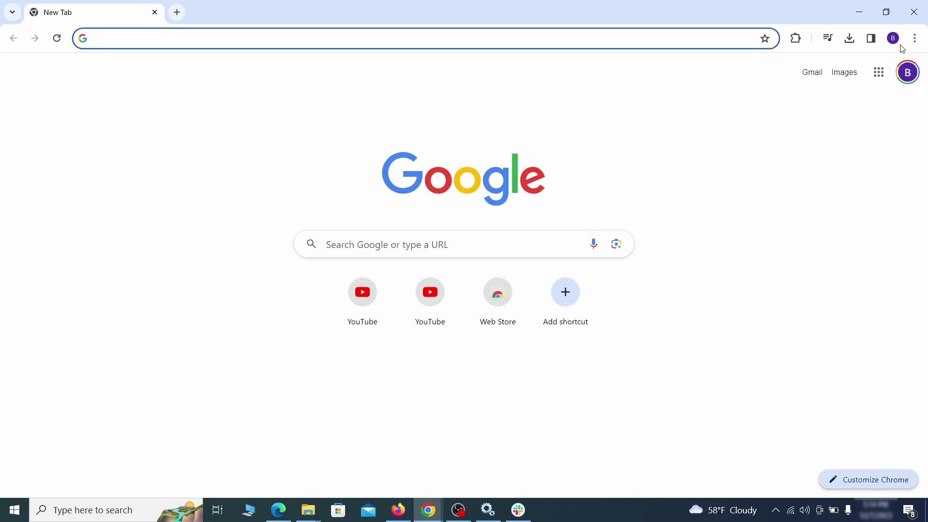
# Switch off Add to Zola Button on Chrome's Extensions page and remove it.
pyautogui.click(913, 38)
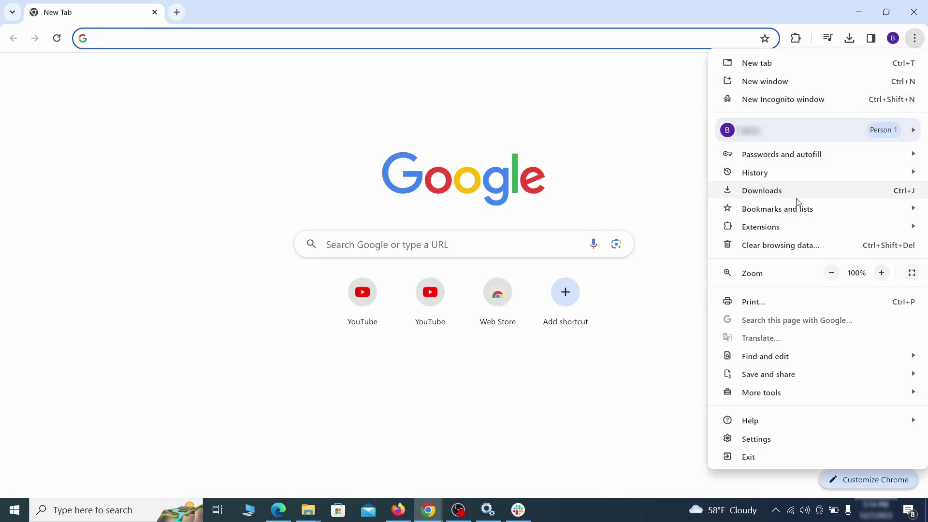
pyautogui.moveTo(761, 227)
pyautogui.click(681, 229)
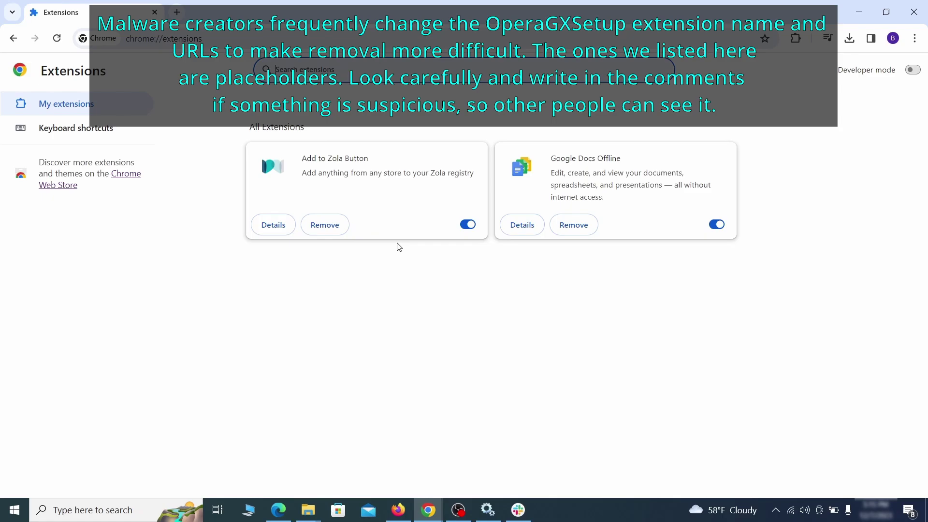
pyautogui.click(468, 225)
pyautogui.click(325, 224)
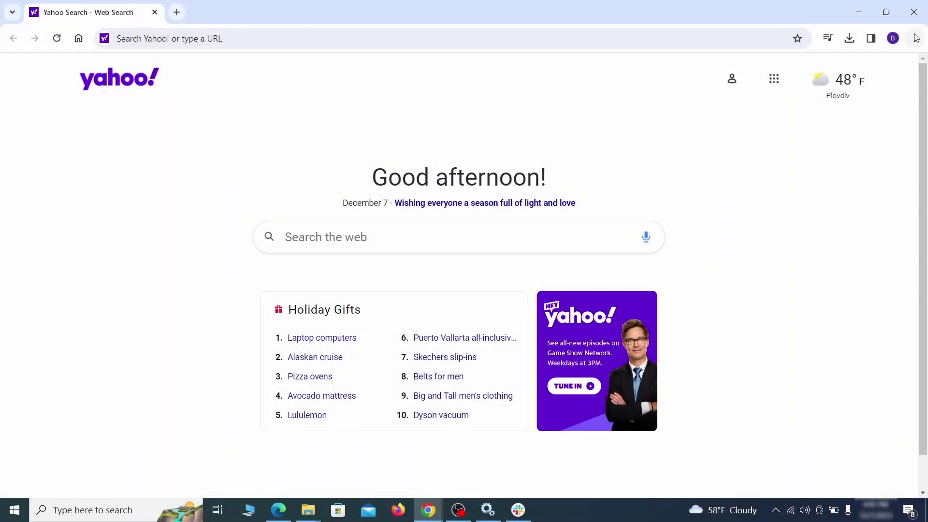
# Clear Chrome's browsing data from Privacy and security settings.
pyautogui.click(915, 39)
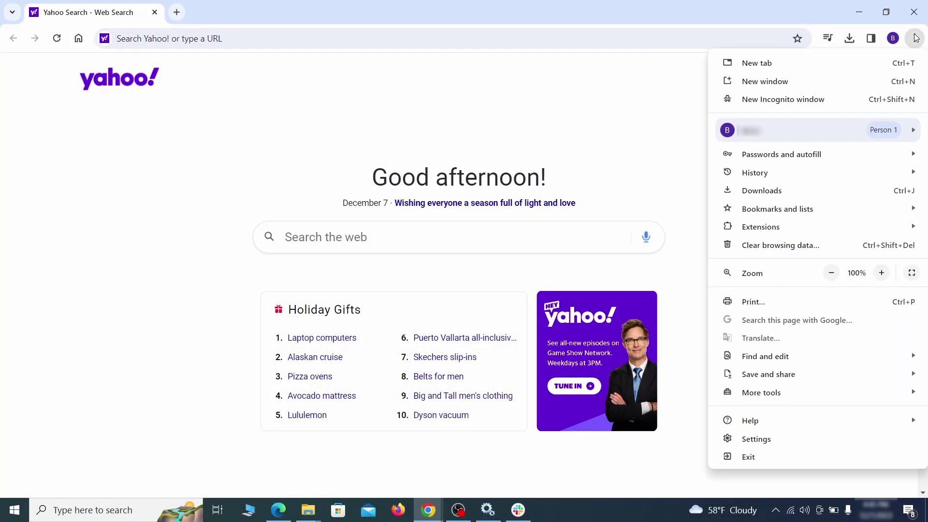
pyautogui.click(761, 440)
pyautogui.click(110, 152)
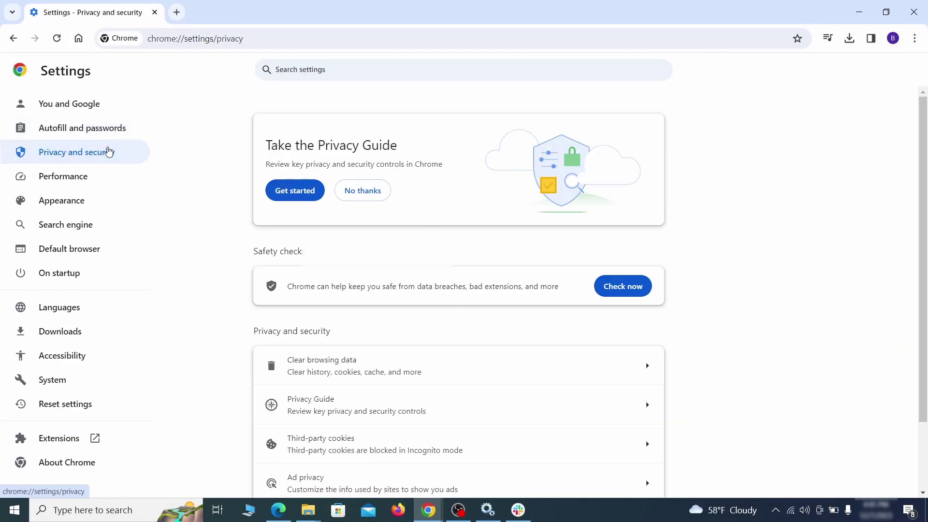
pyautogui.scroll(-1, 732, 316)
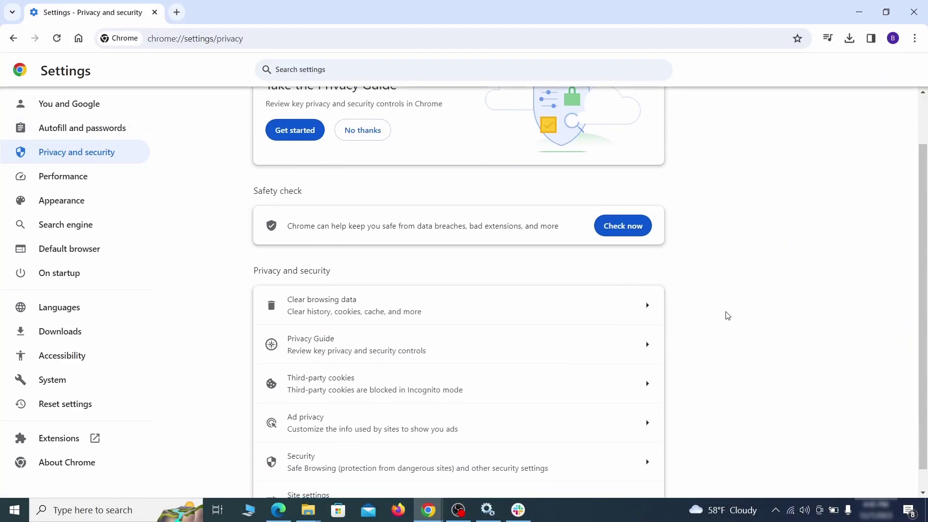
pyautogui.click(604, 313)
pyautogui.click(409, 175)
pyautogui.click(516, 175)
pyautogui.scroll(-2, 469, 276)
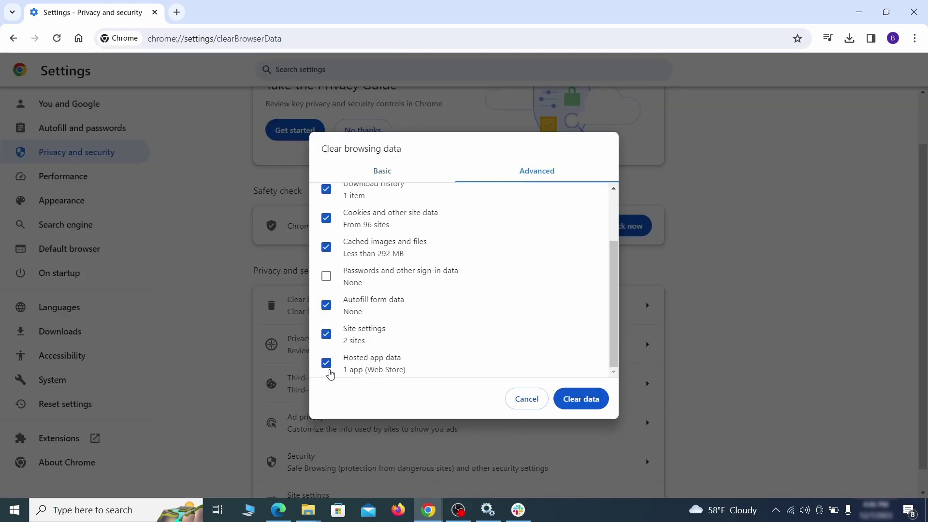
pyautogui.click(588, 399)
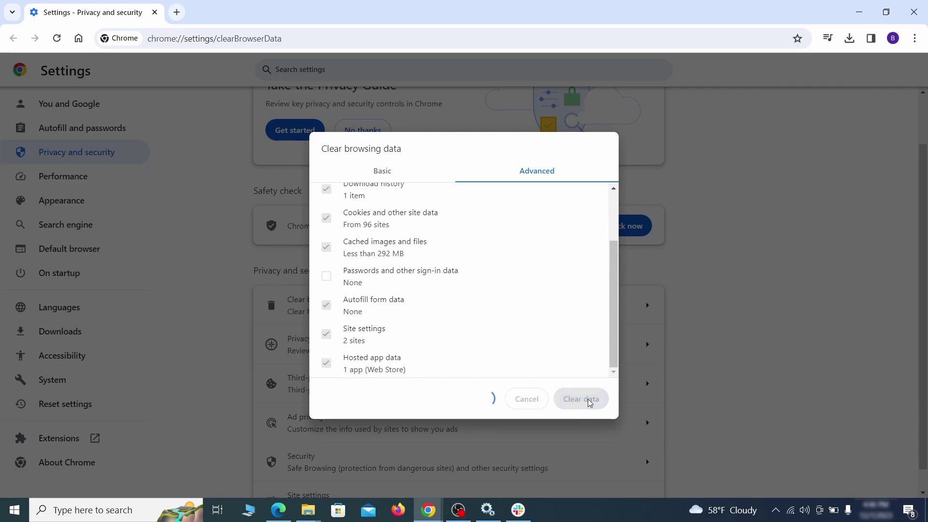
pyautogui.scroll(-1, 697, 317)
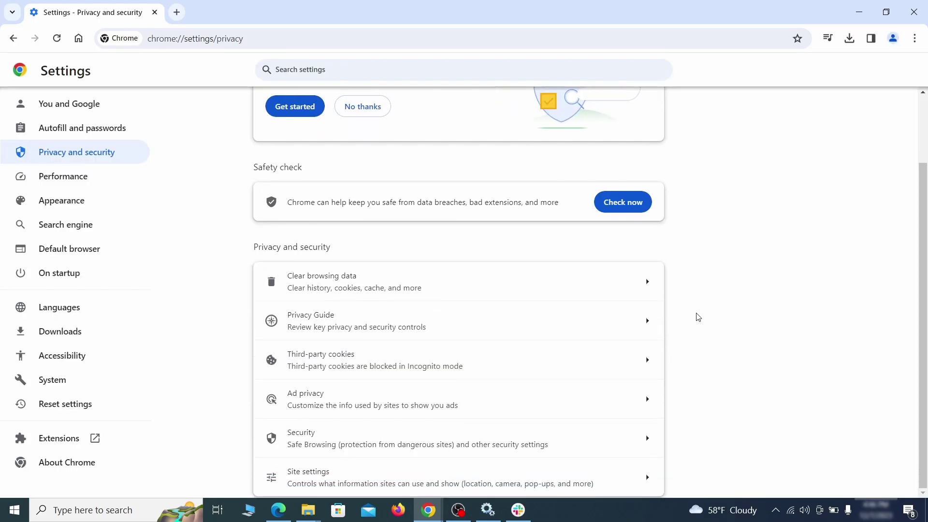
# Remove ExampleRougeURL.com from allowed notifications and third-party cookies in Site settings.
pyautogui.click(454, 474)
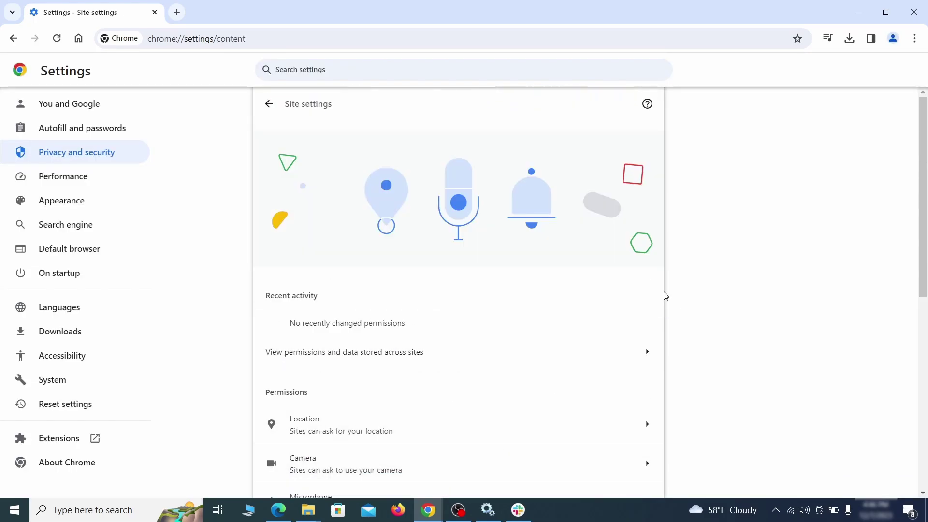
pyautogui.scroll(-3, 664, 295)
pyautogui.scroll(-1, 669, 289)
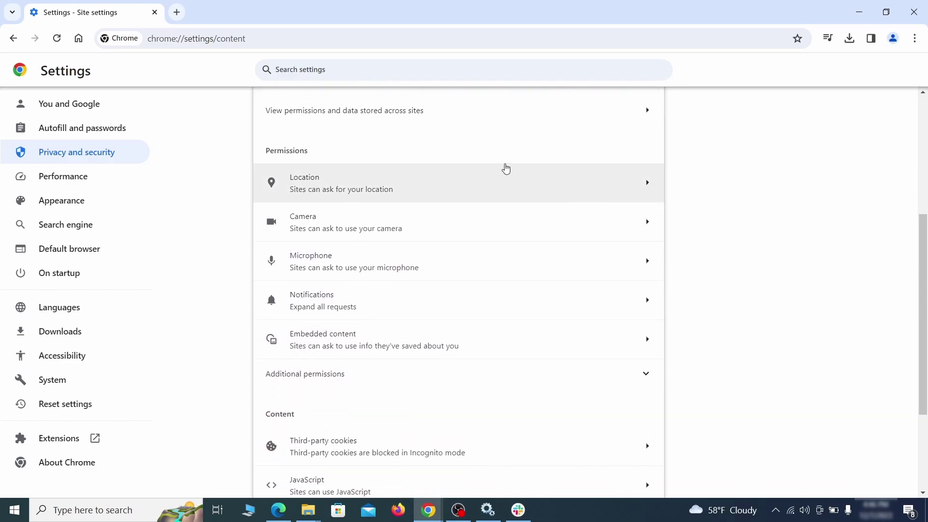
pyautogui.click(466, 191)
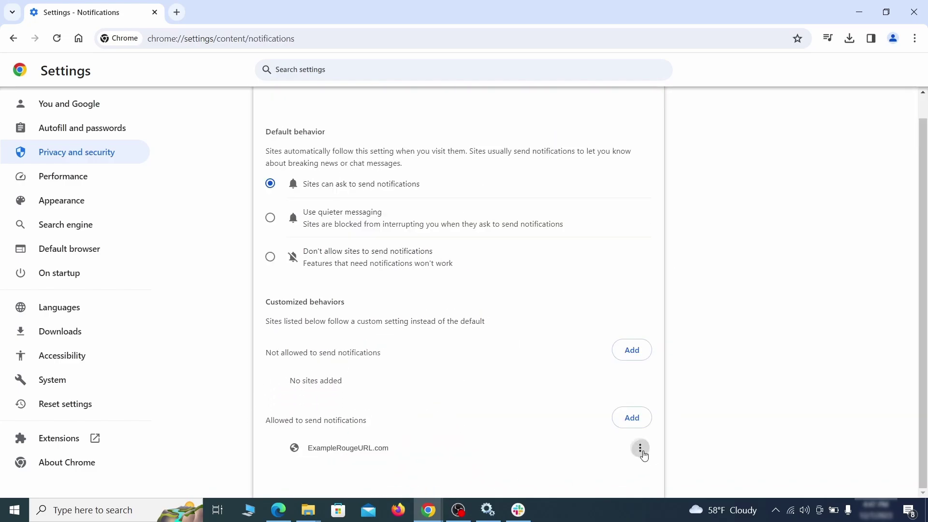
pyautogui.click(641, 450)
pyautogui.click(613, 442)
pyautogui.hotkey('alt', 'Left')
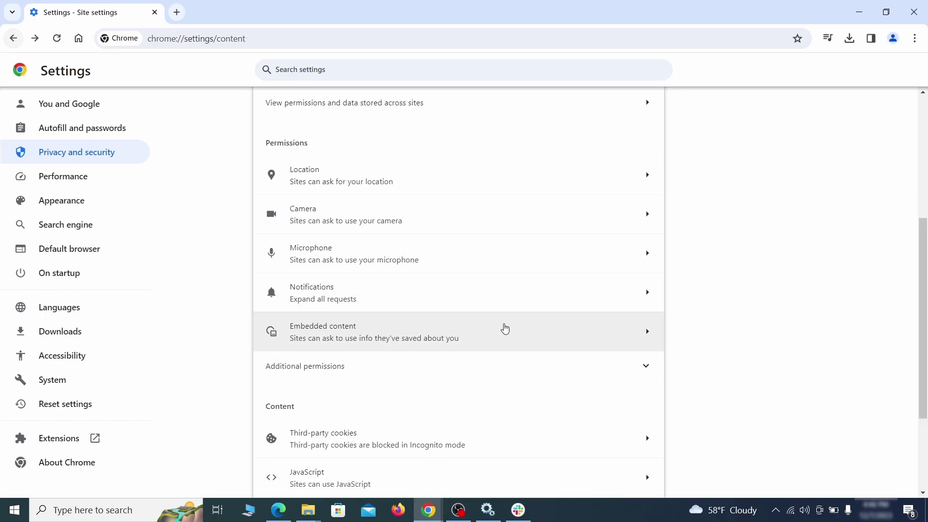
pyautogui.scroll(-2, 504, 328)
pyautogui.click(499, 327)
pyautogui.scroll(-1, 507, 340)
pyautogui.scroll(-3, 510, 358)
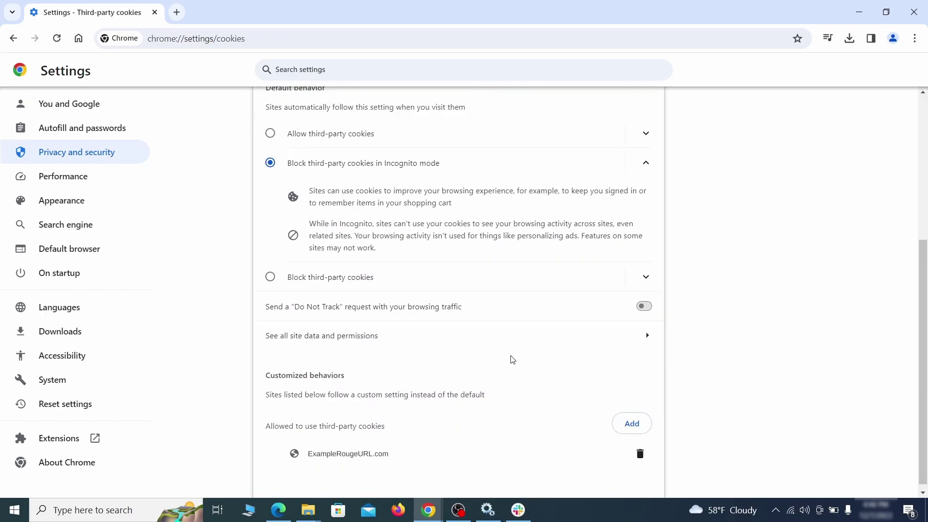
pyautogui.click(640, 455)
pyautogui.hotkey('alt', 'Left')
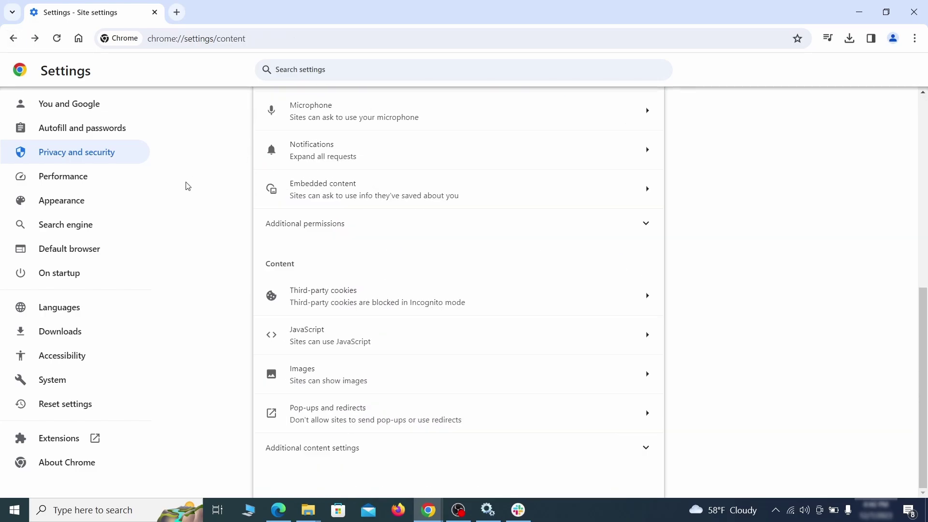
# Delete the ExampleRougeURL.com custom home page address in Appearance settings.
pyautogui.click(125, 202)
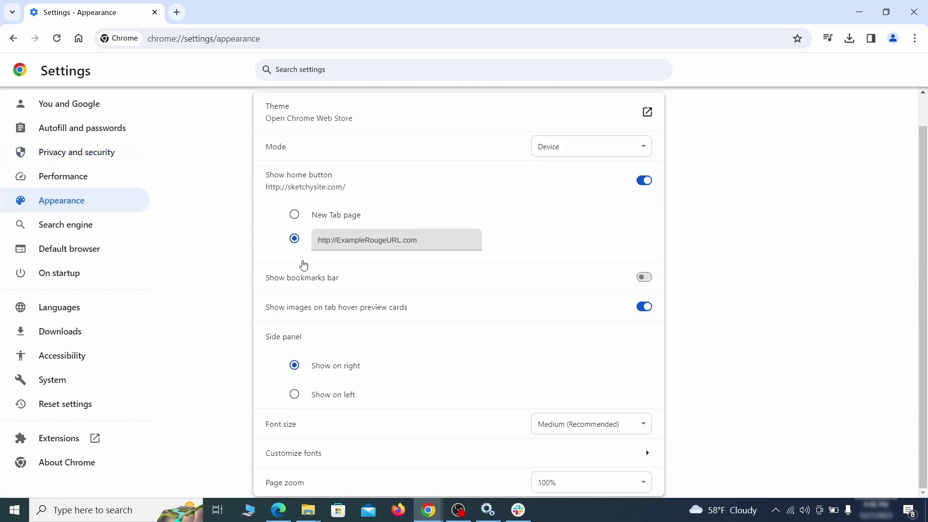
pyautogui.moveTo(410, 242); pyautogui.dragTo(304, 241)
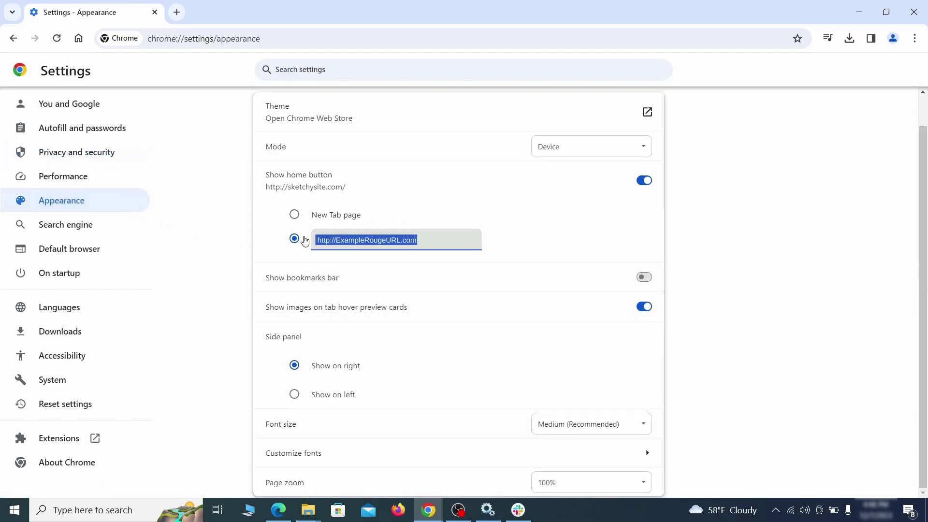
pyautogui.press('BackSpace')
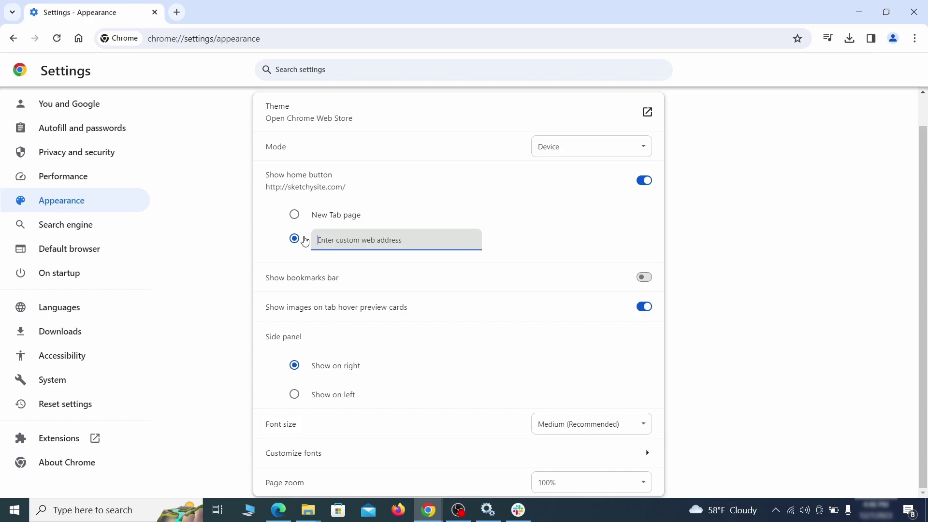
pyautogui.press('F5')
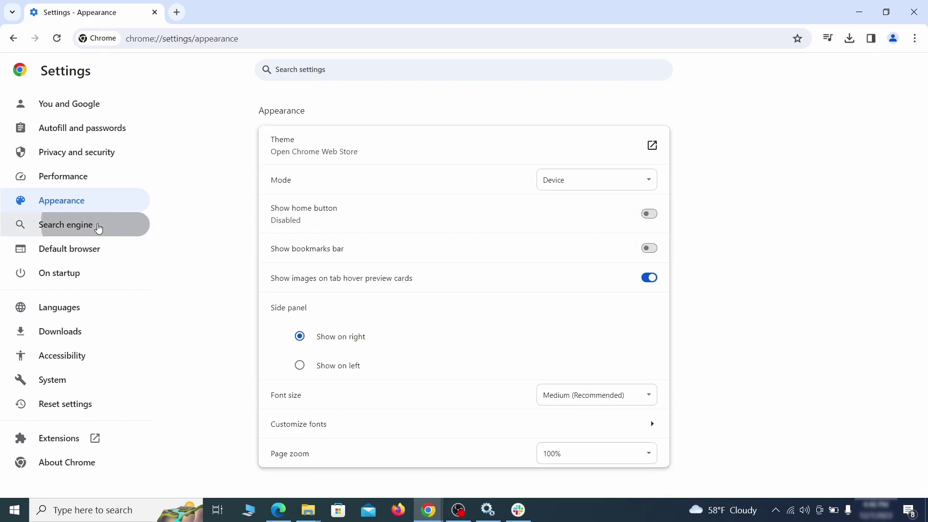
# Make Google the address-bar search engine.
pyautogui.click(98, 227)
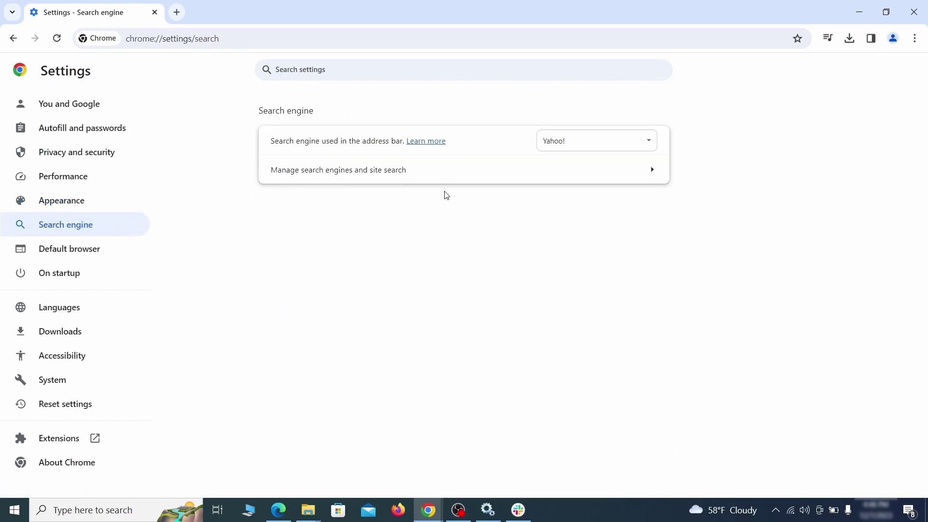
pyautogui.click(617, 144)
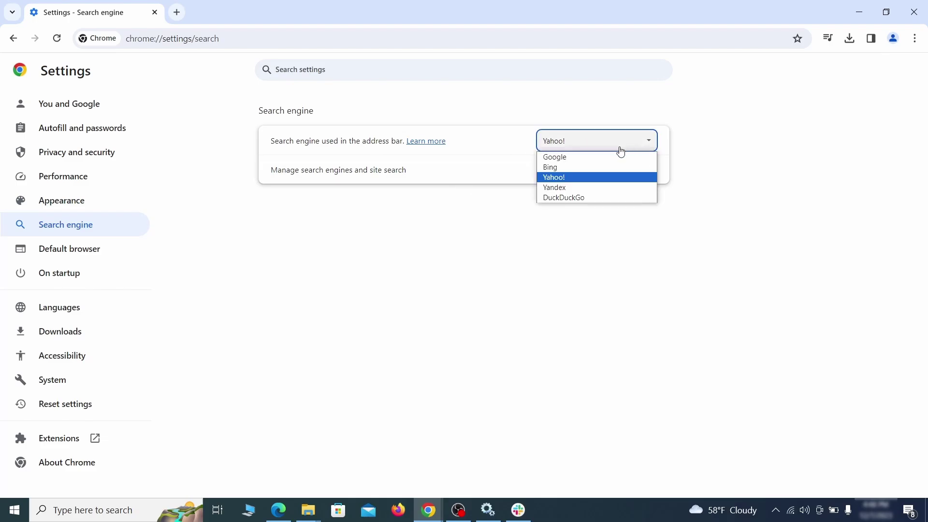
pyautogui.click(614, 156)
# Delete the ExampleRougeURL.com site search shortcut and bring up its startup page options.
pyautogui.click(596, 180)
pyautogui.scroll(-1, 599, 251)
pyautogui.scroll(-4, 514, 277)
pyautogui.click(642, 297)
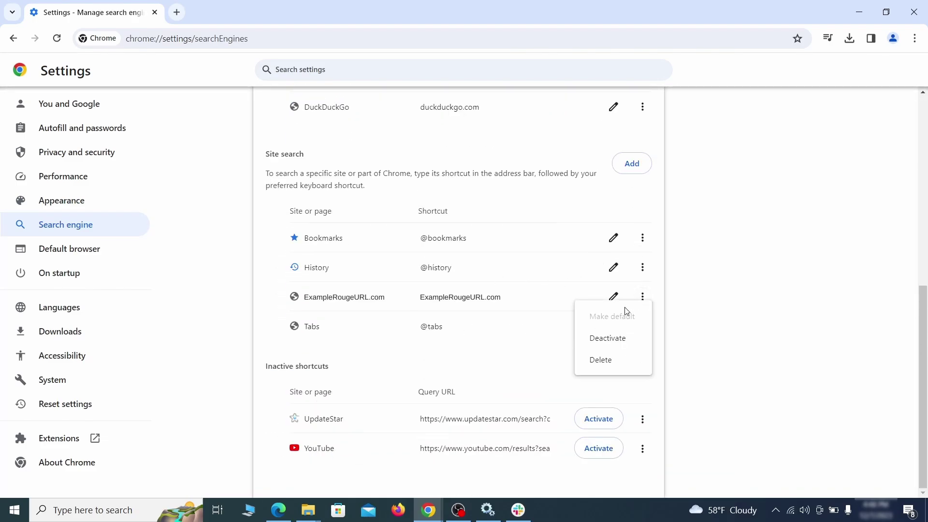
pyautogui.click(602, 360)
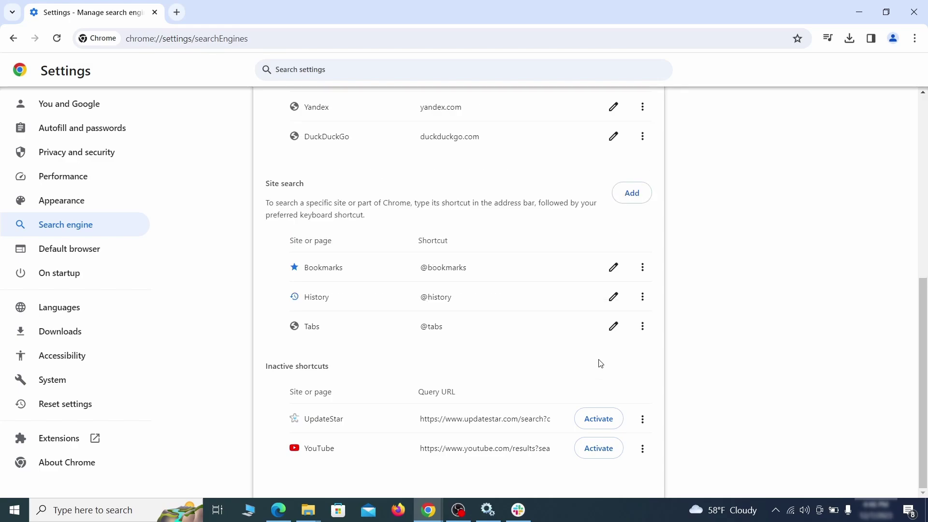
pyautogui.click(73, 273)
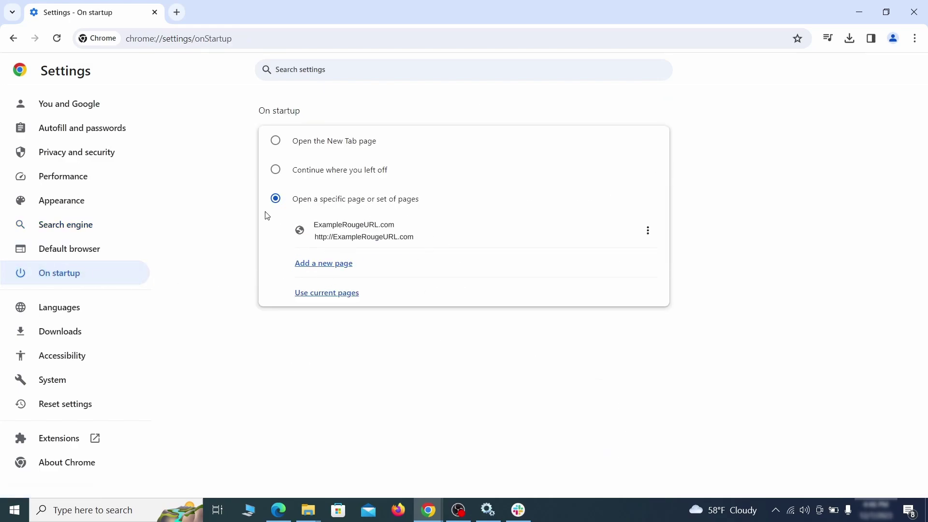
pyautogui.click(648, 232)
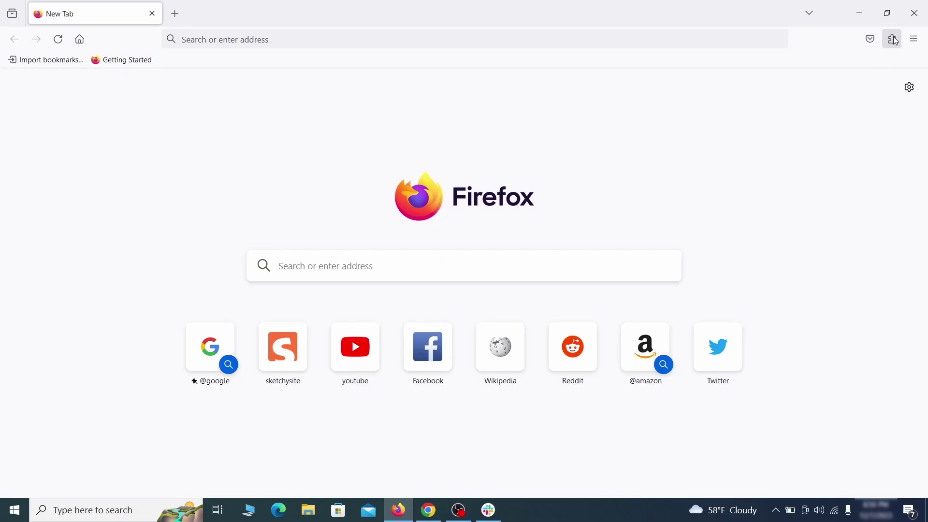
# Switch off Contenu+ in Firefox's Add-ons Manager and start its removal.
pyautogui.click(891, 39)
pyautogui.click(780, 159)
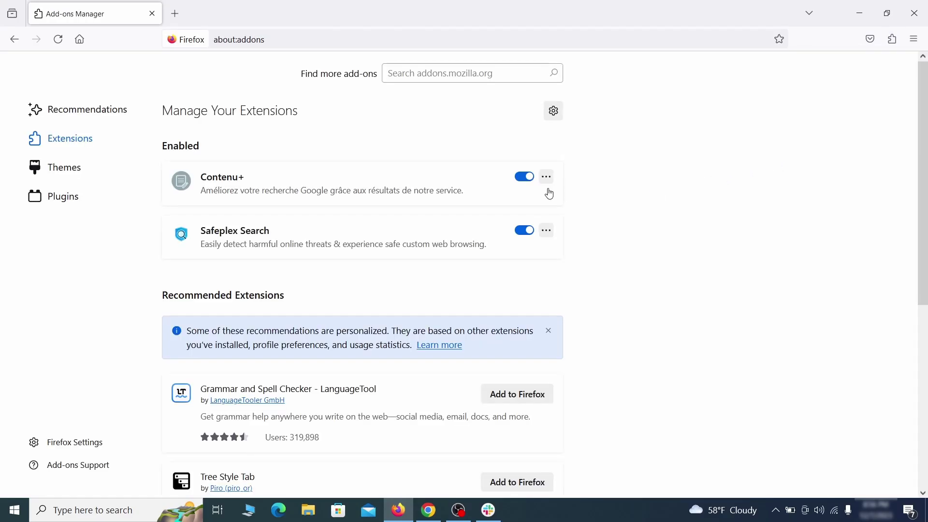
pyautogui.click(523, 176)
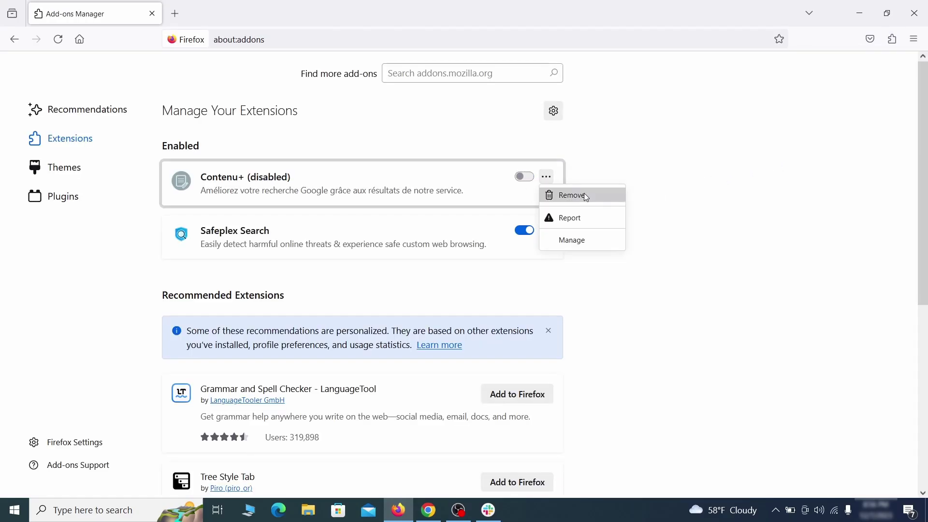
pyautogui.click(584, 196)
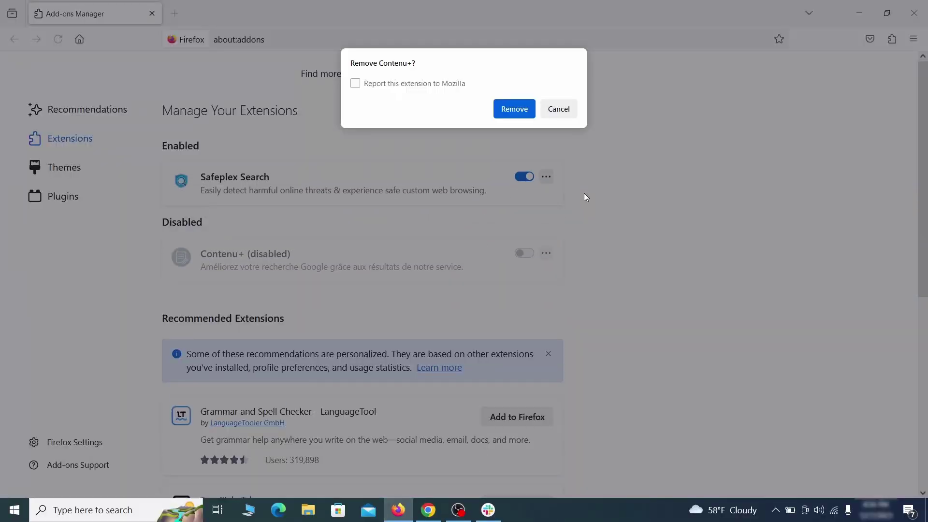
# Confirm removing Contenu+ and empty the ExampleRougeURL.com homepage field in Home settings.
pyautogui.click(521, 109)
pyautogui.click(912, 39)
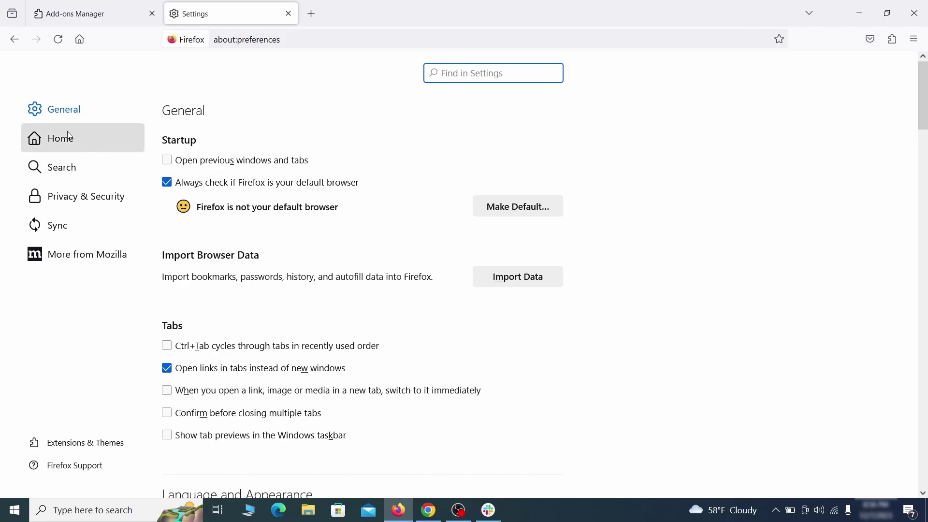
pyautogui.click(66, 138)
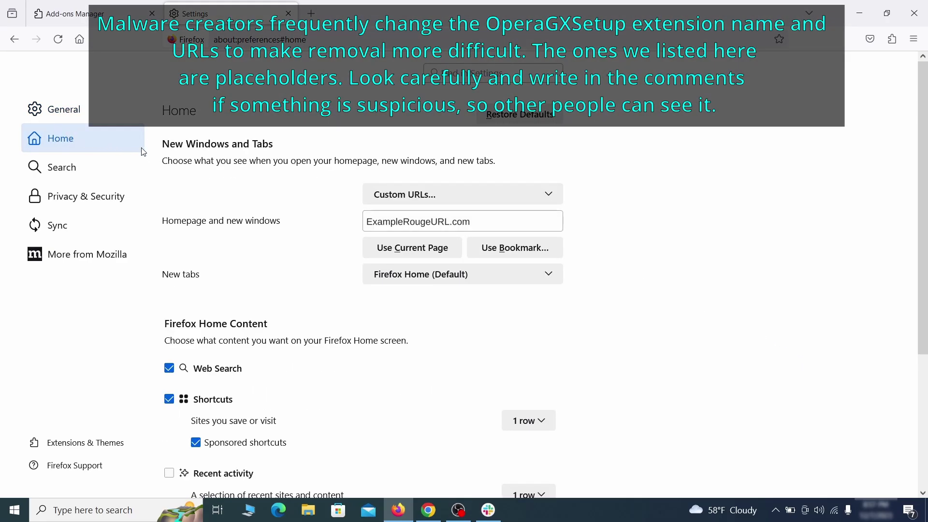
pyautogui.tripleClick(468, 222)
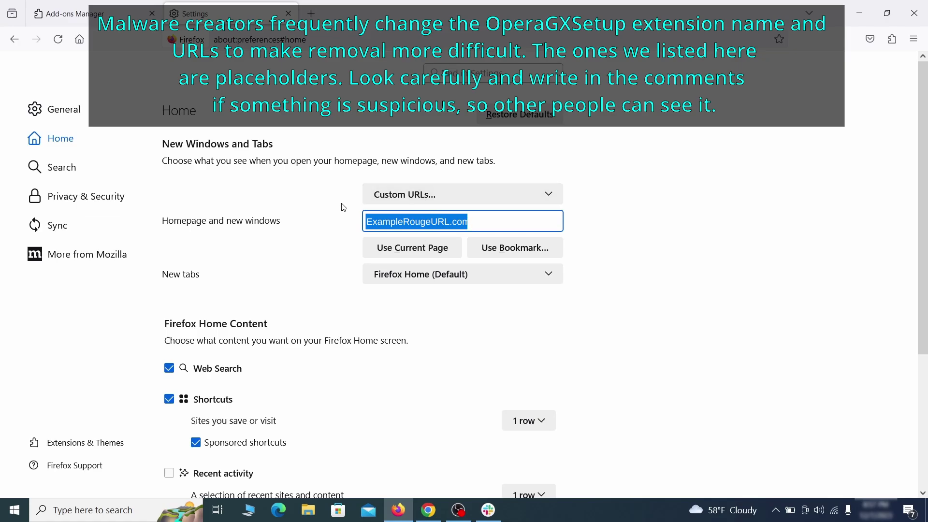
pyautogui.press('BackSpace')
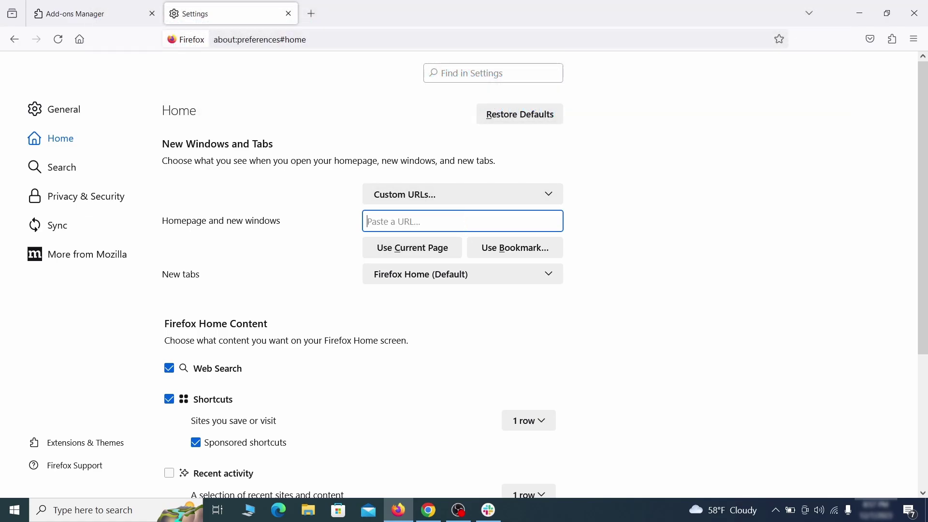
# Set Google as Firefox's default search engine and remove the web search by Yahoo shortcut.
pyautogui.click(63, 168)
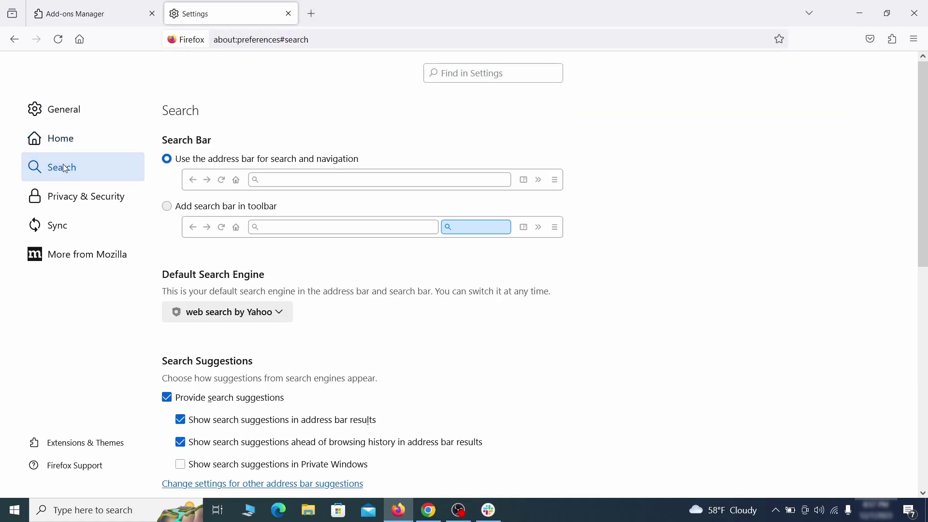
pyautogui.scroll(-2, 312, 256)
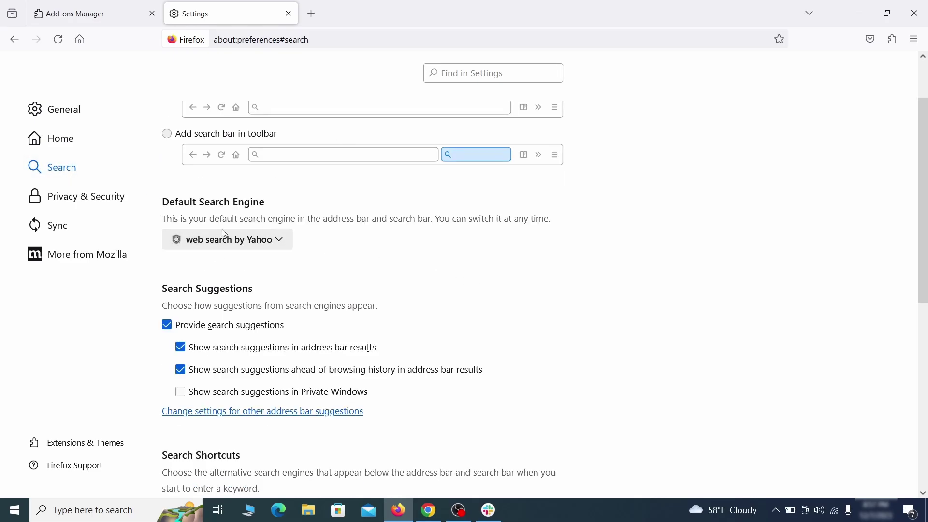
pyautogui.click(274, 242)
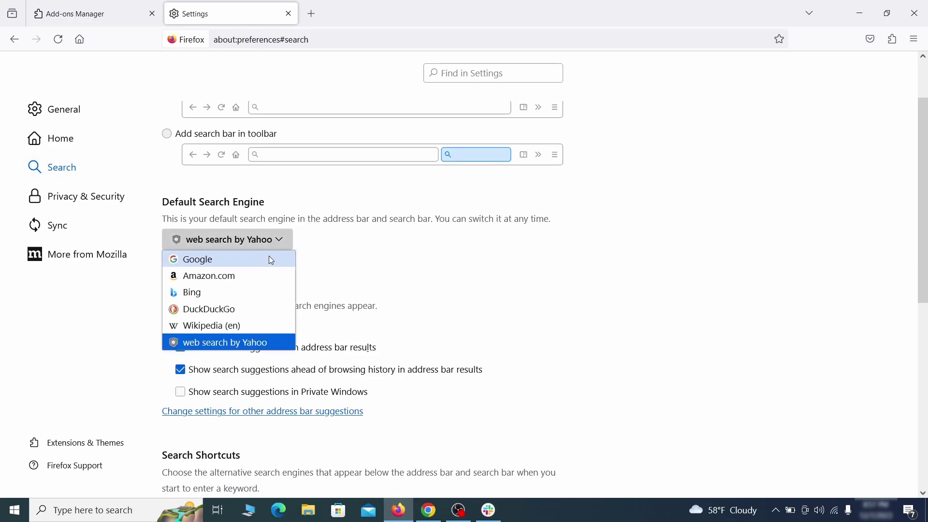
pyautogui.click(269, 256)
pyautogui.scroll(-3, 460, 267)
pyautogui.scroll(-1, 507, 244)
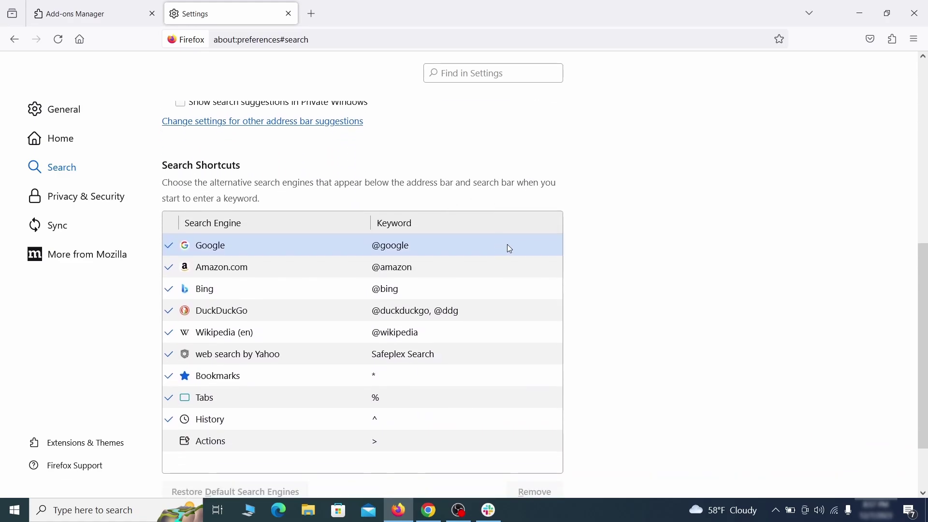
pyautogui.scroll(-1, 509, 245)
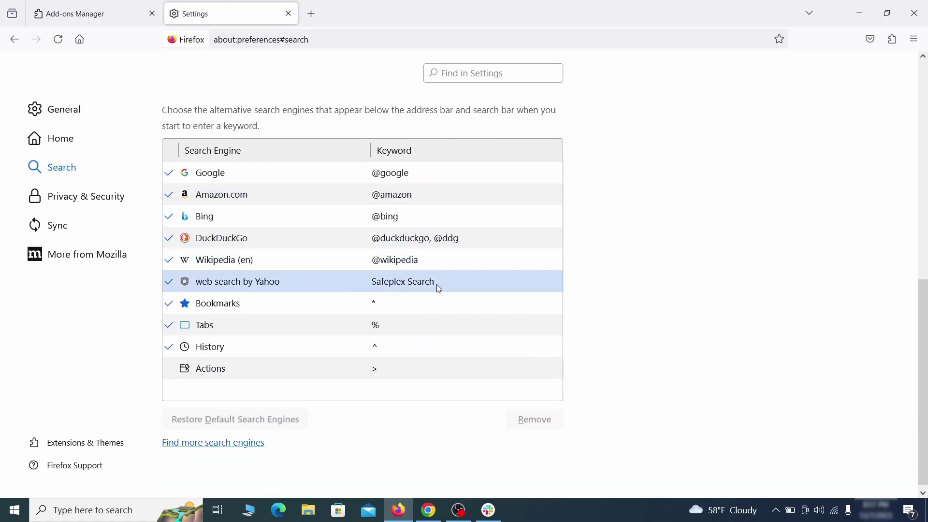
pyautogui.click(459, 284)
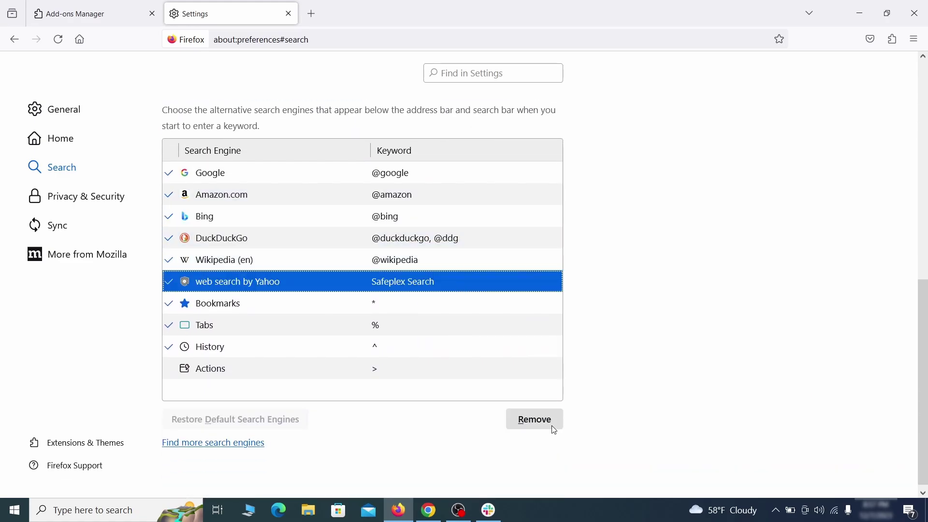
pyautogui.click(534, 419)
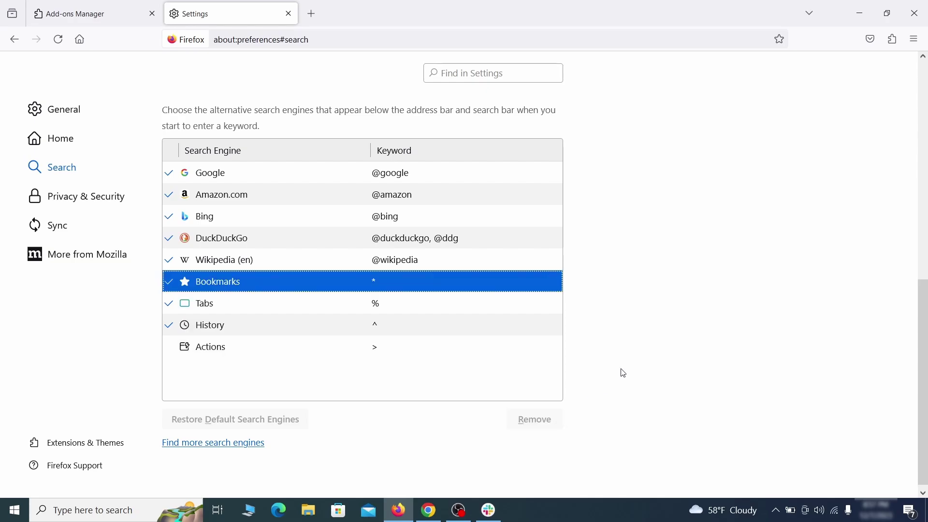
pyautogui.scroll(2, 439, 304)
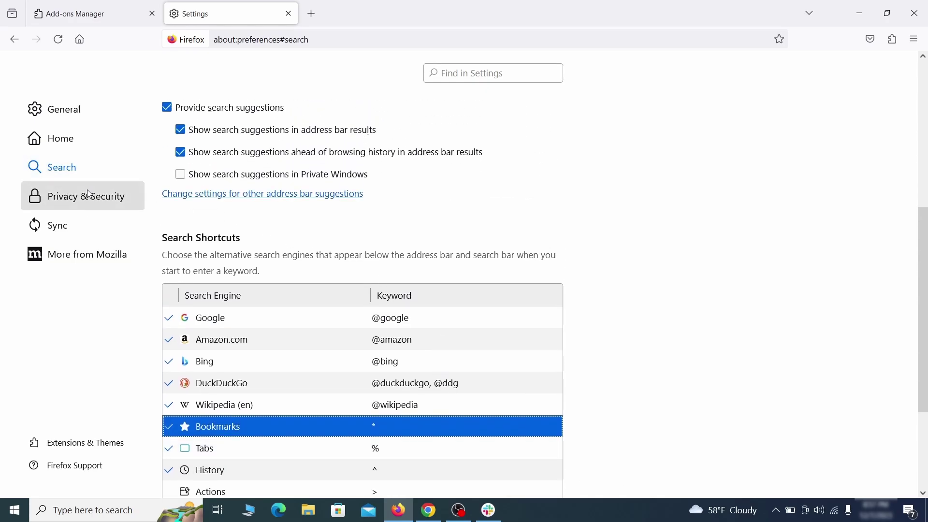
# Clear all Firefox cookies, site data and cached content, then review Notifications permissions.
pyautogui.click(87, 193)
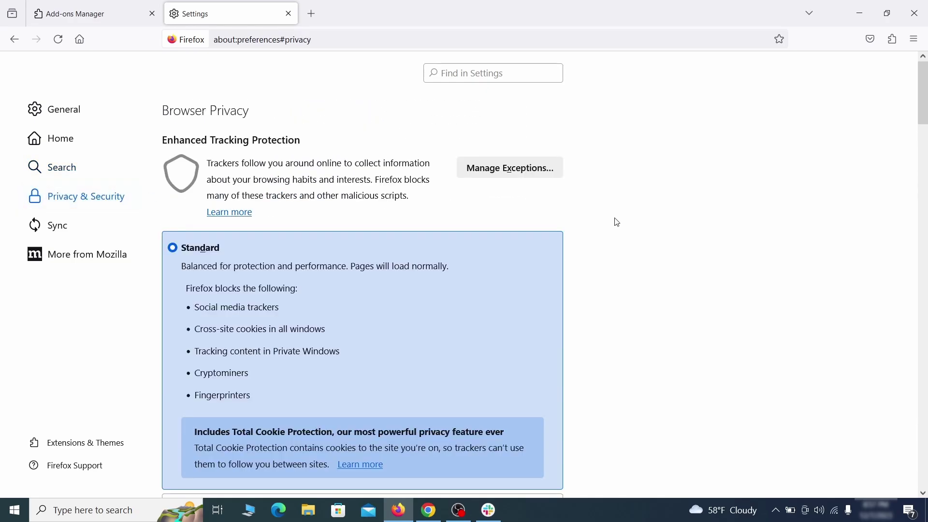
pyautogui.scroll(-5, 615, 221)
pyautogui.click(528, 309)
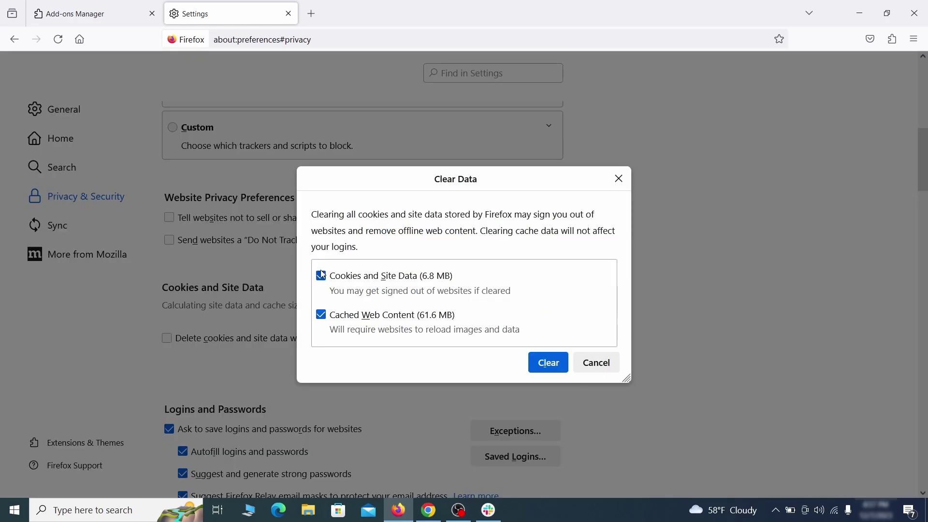
pyautogui.click(558, 363)
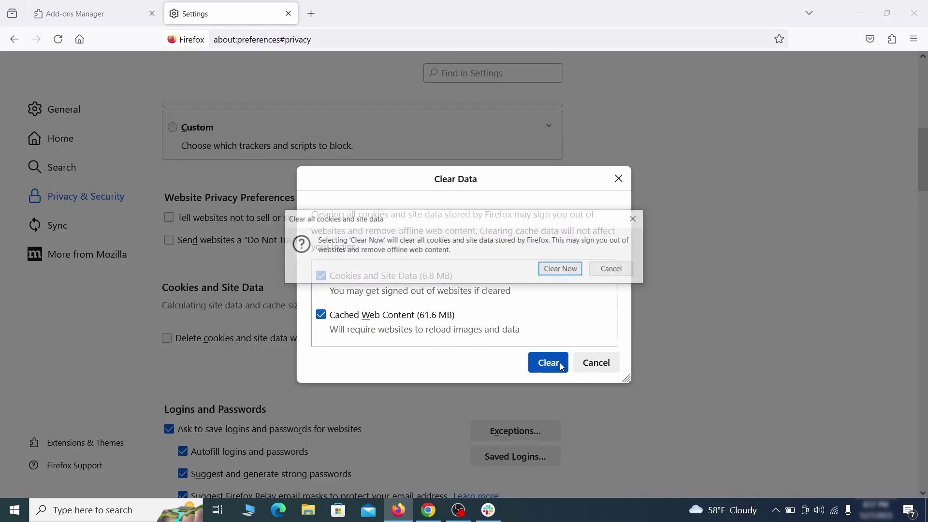
pyautogui.click(563, 271)
pyautogui.scroll(-3, 629, 296)
pyautogui.scroll(-3, 629, 296)
pyautogui.scroll(-2, 629, 297)
pyautogui.scroll(-2, 629, 296)
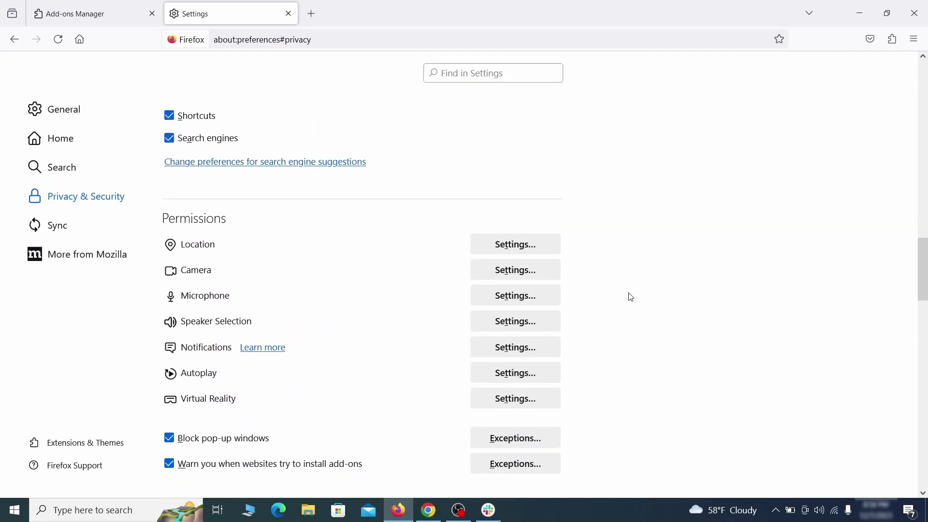
pyautogui.click(536, 340)
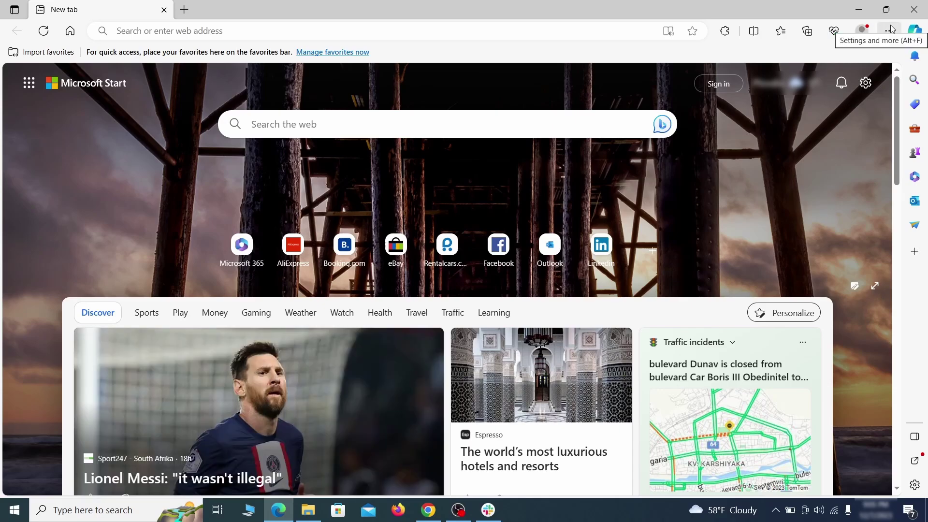
# Switch off Quidco Cashback Reminder on Edge's extensions page and remove it.
pyautogui.click(888, 30)
pyautogui.click(797, 212)
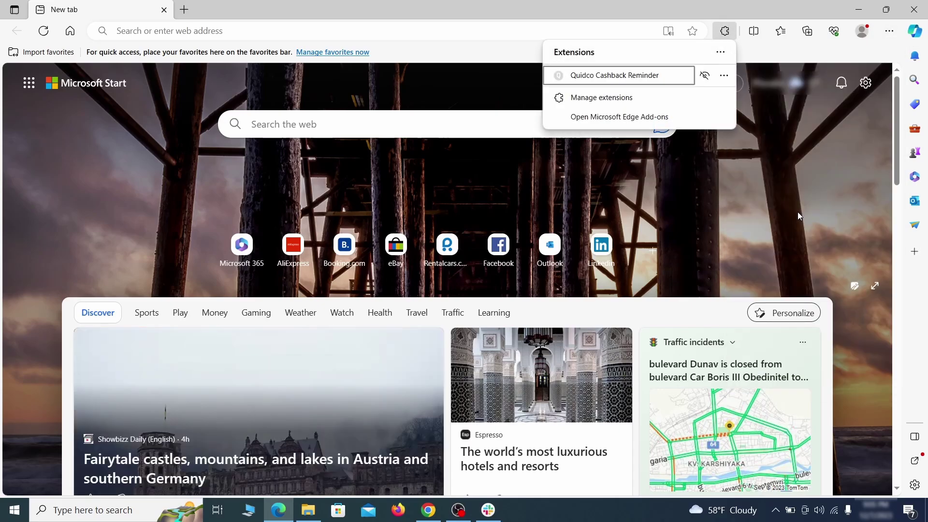
pyautogui.click(598, 101)
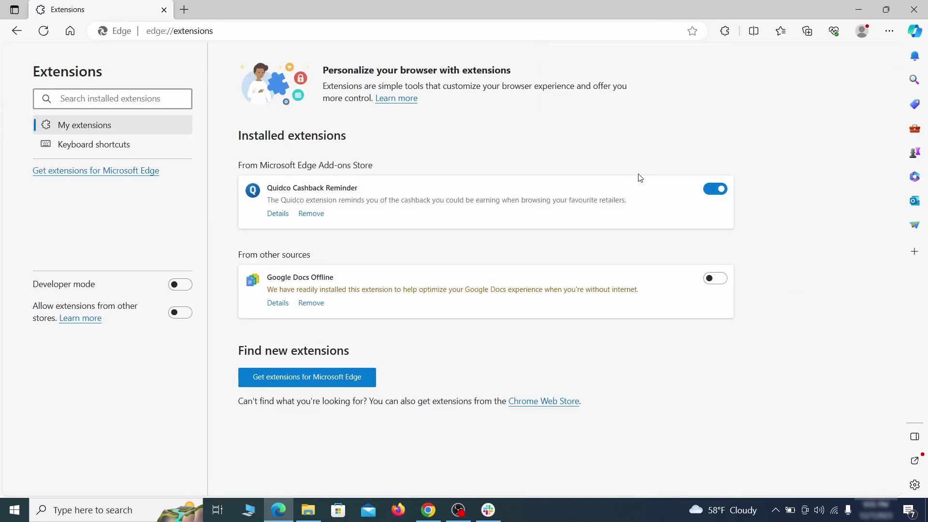
pyautogui.click(716, 189)
pyautogui.click(310, 215)
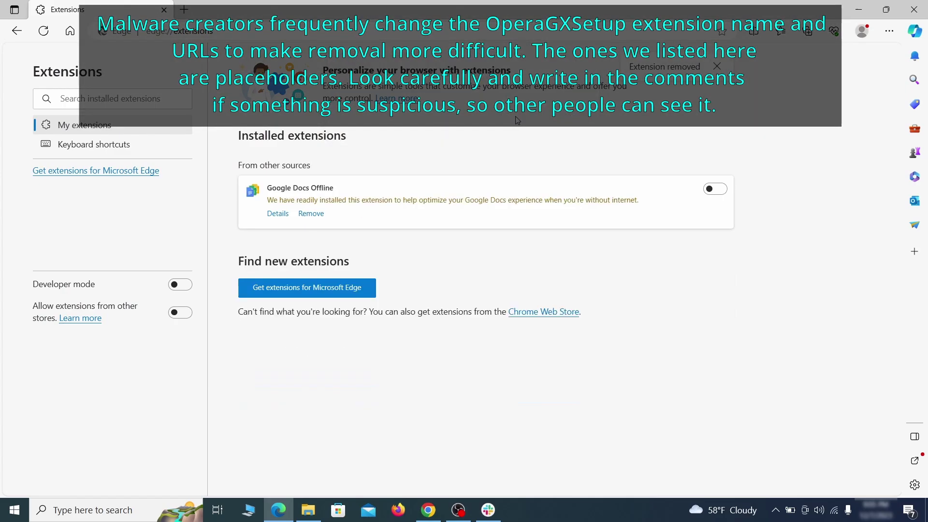
pyautogui.hotkey('ctrl', 't')
# Clear Edge's selected browsing data, including Media Foundation data, from Privacy, search, and services.
pyautogui.click(889, 32)
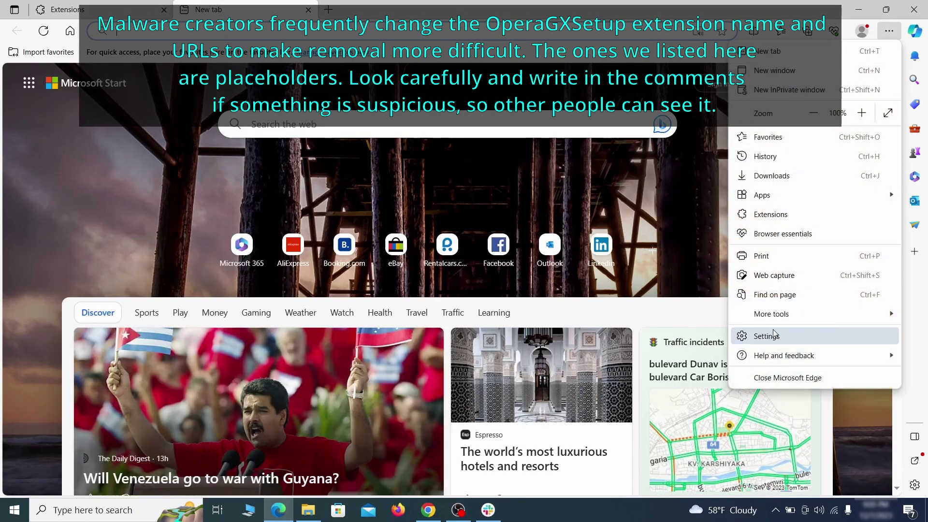
pyautogui.click(761, 335)
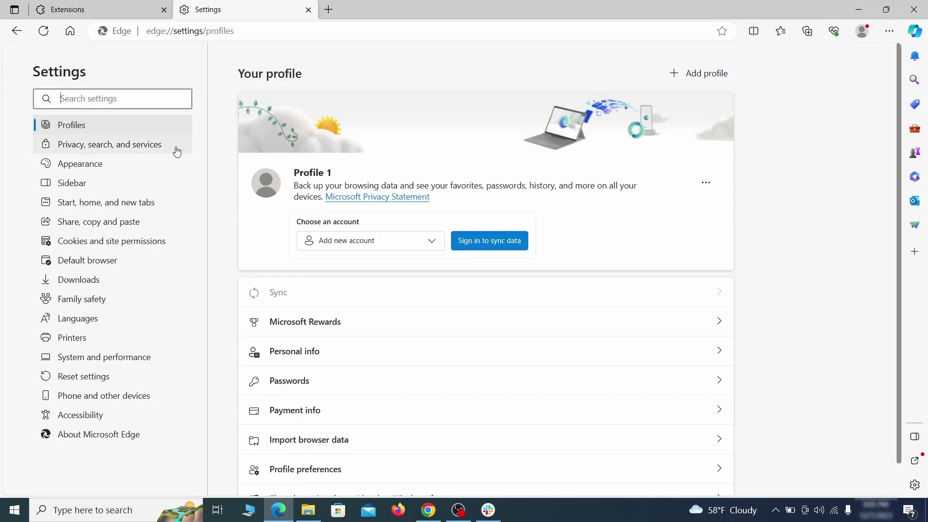
pyautogui.click(156, 147)
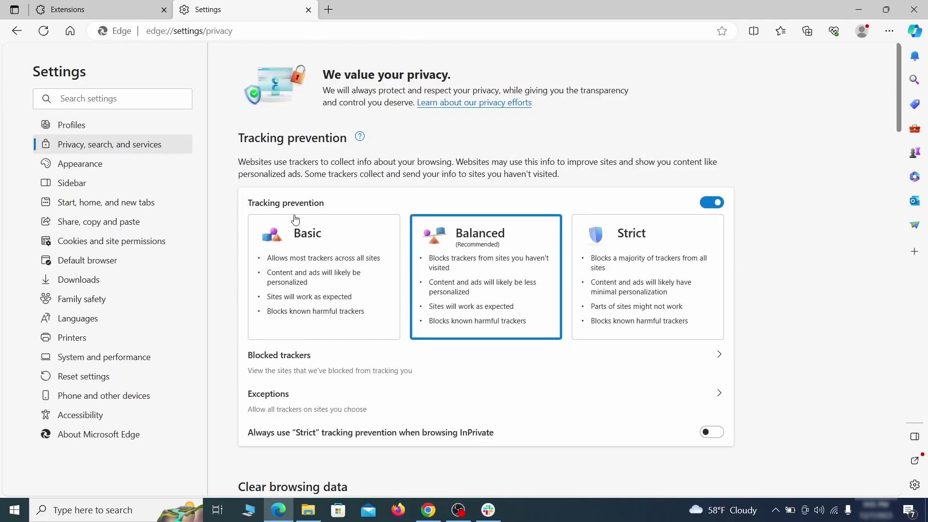
pyautogui.scroll(-2, 503, 296)
pyautogui.scroll(-1, 522, 293)
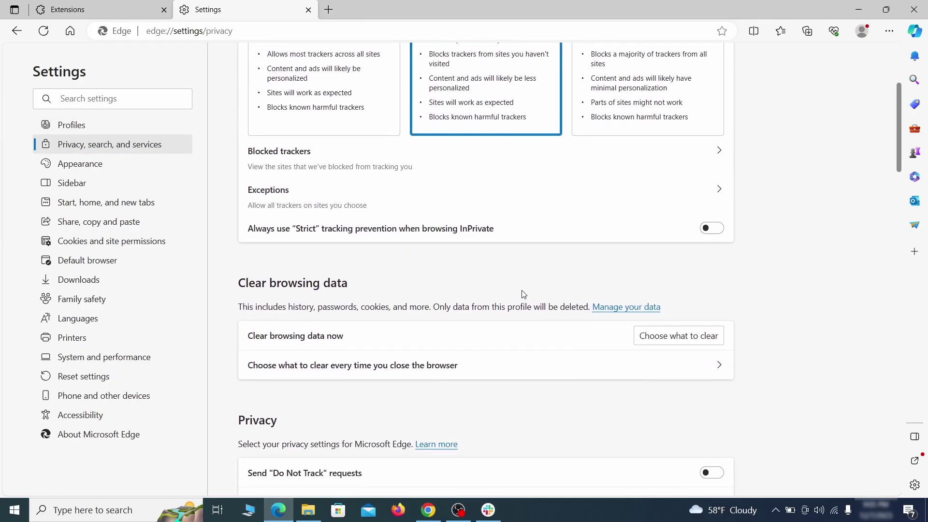
pyautogui.click(694, 339)
pyautogui.scroll(-2, 377, 254)
pyautogui.scroll(-3, 383, 278)
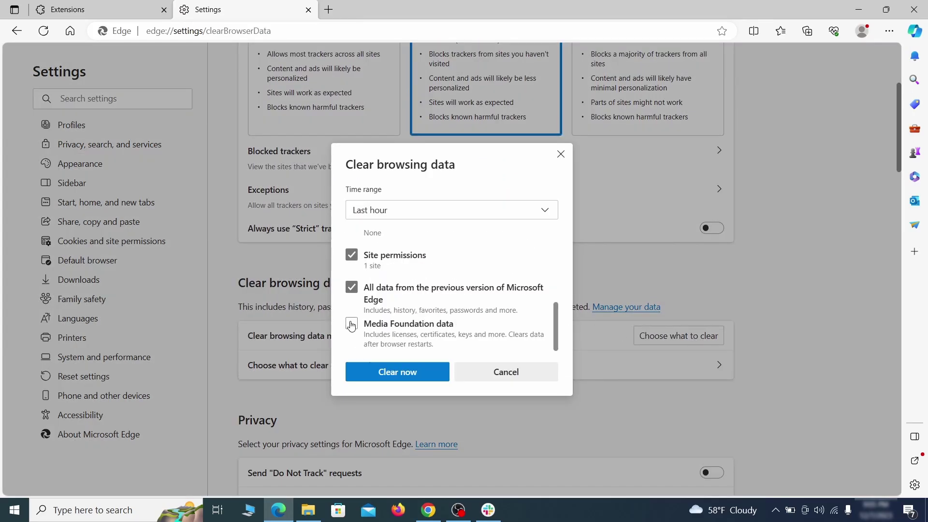
pyautogui.click(434, 377)
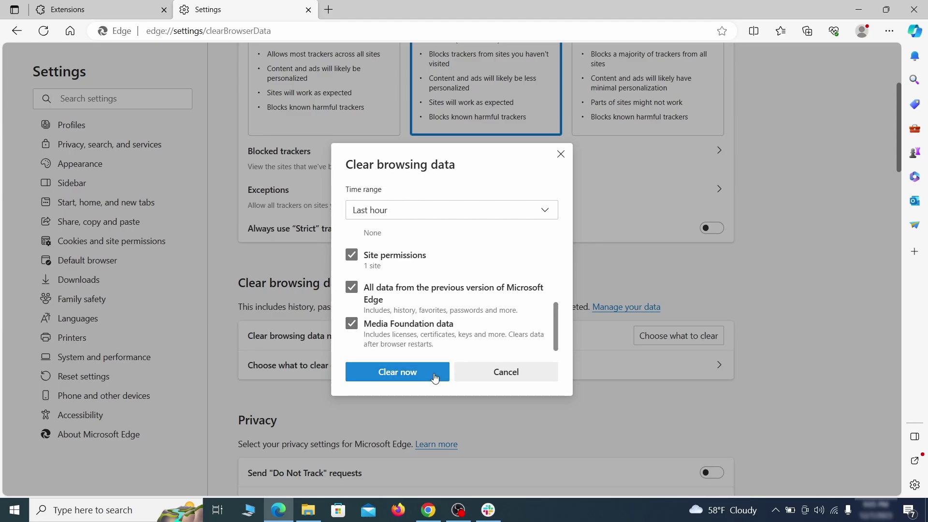
pyautogui.scroll(-10, 599, 275)
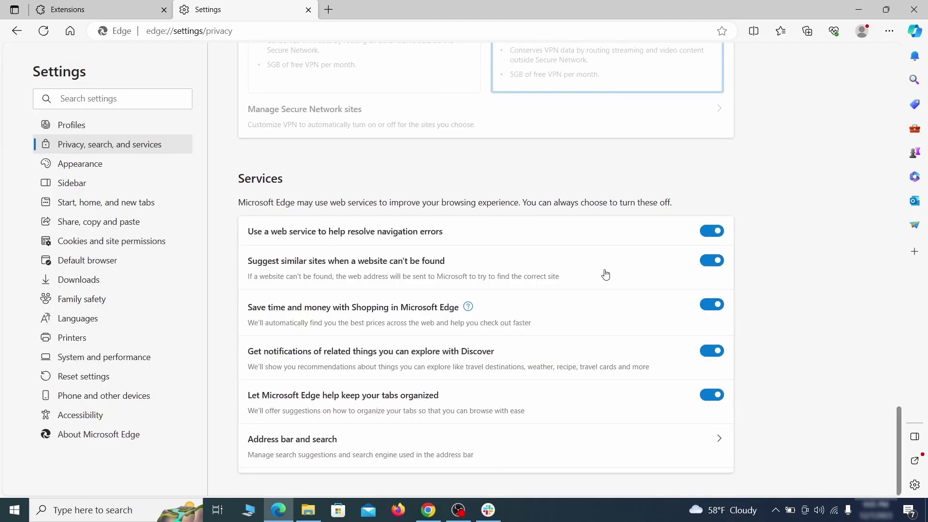
# Set Google as Edge's default address bar search engine.
pyautogui.click(530, 454)
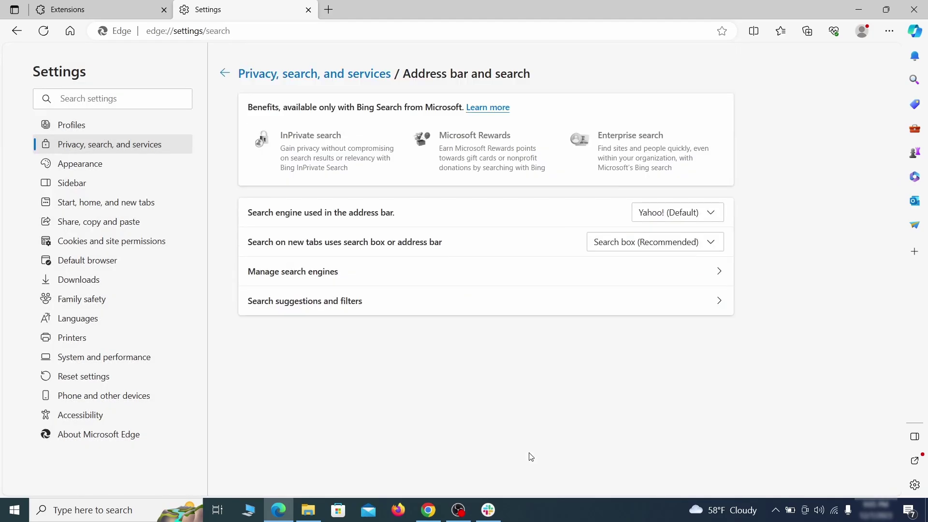
pyautogui.click(714, 214)
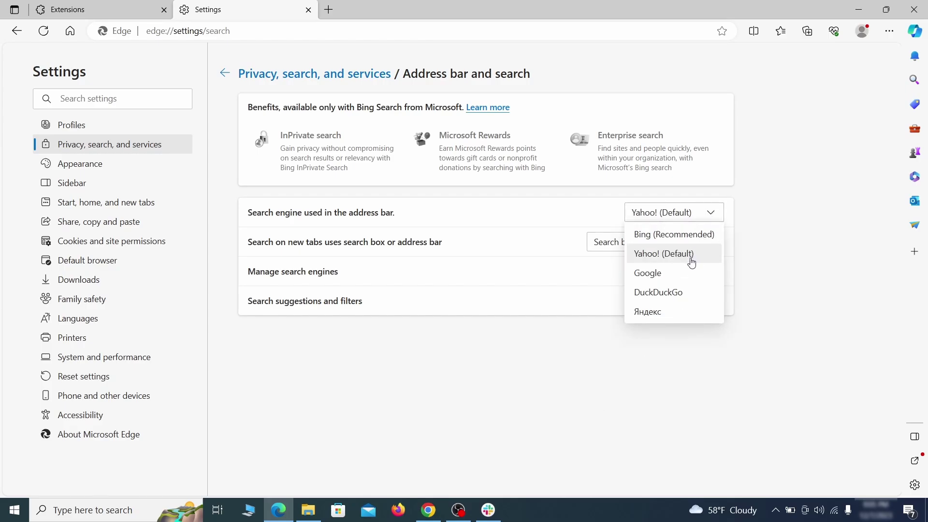
pyautogui.click(687, 273)
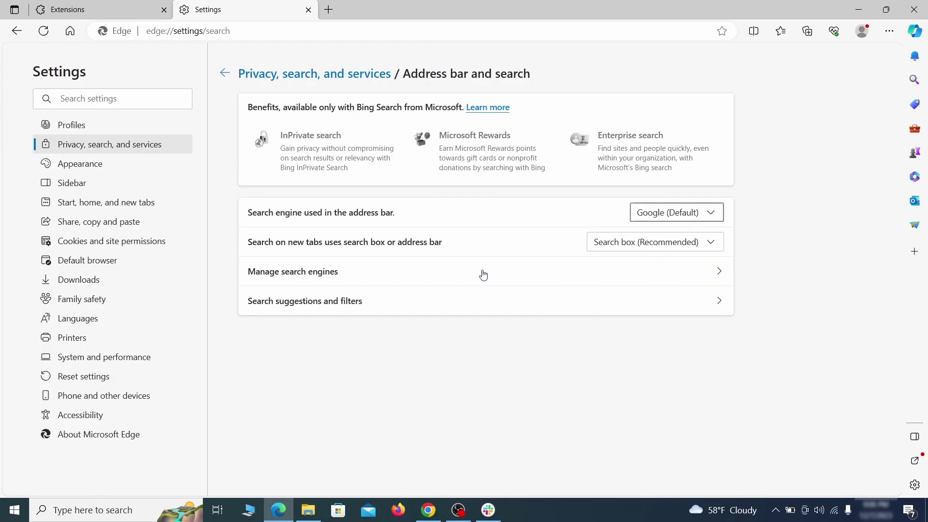
# Remove the ExampleRougeURL.com entry from Edge's managed search engines.
pyautogui.click(358, 278)
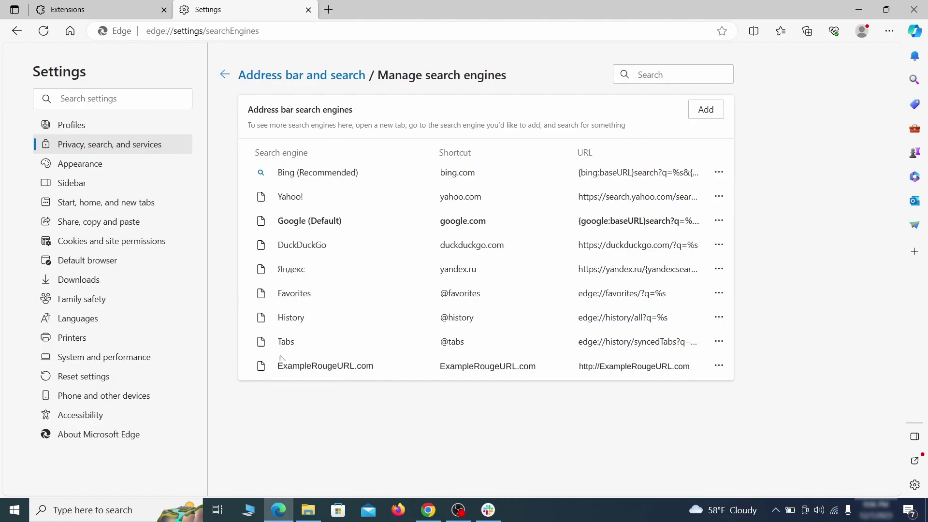
pyautogui.click(718, 366)
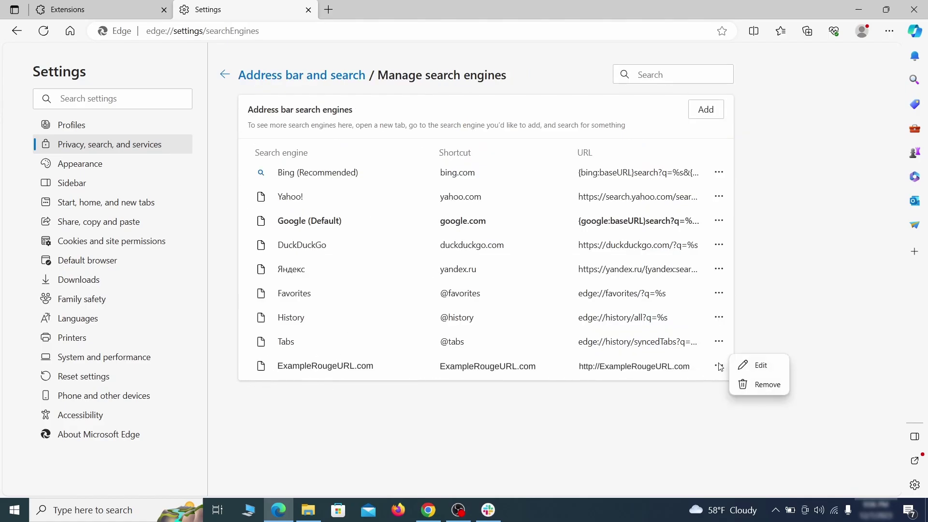
pyautogui.click(768, 384)
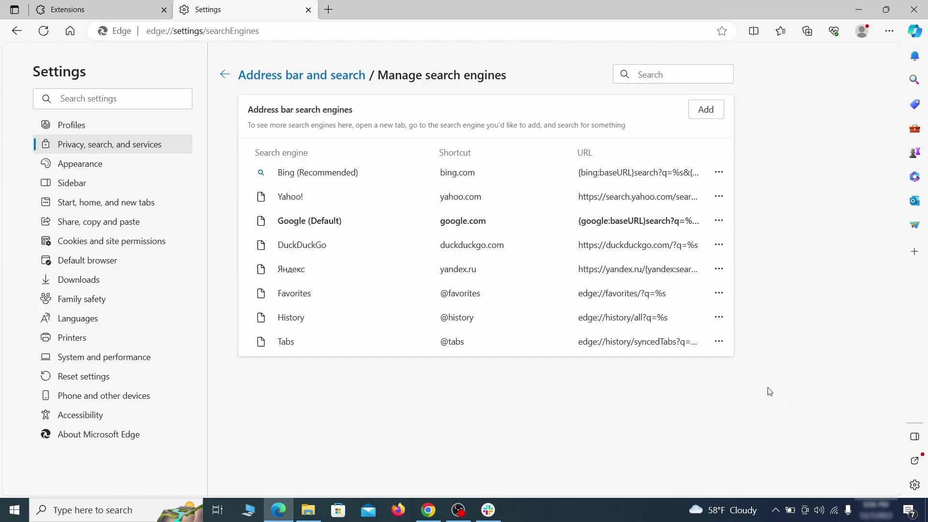
# Delete ExampleRougeURL.com from Edge's startup pages.
pyautogui.click(116, 203)
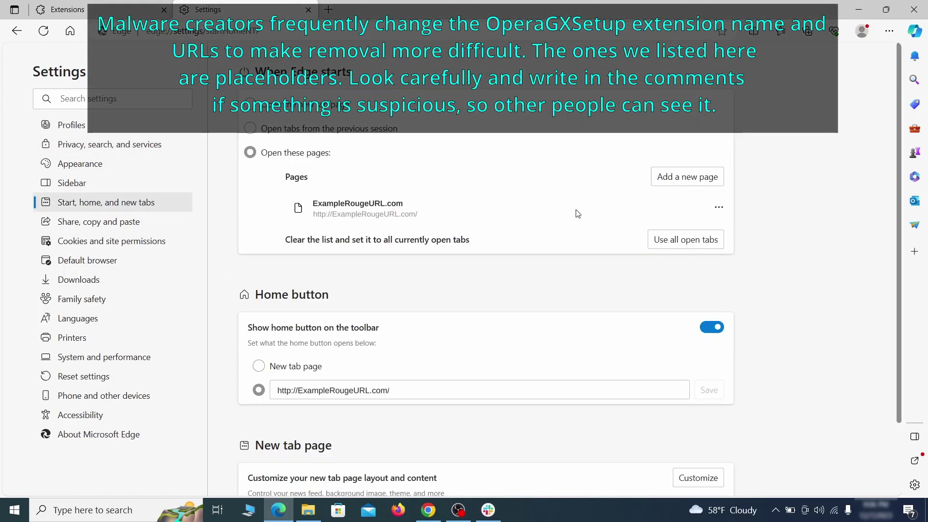
pyautogui.click(718, 210)
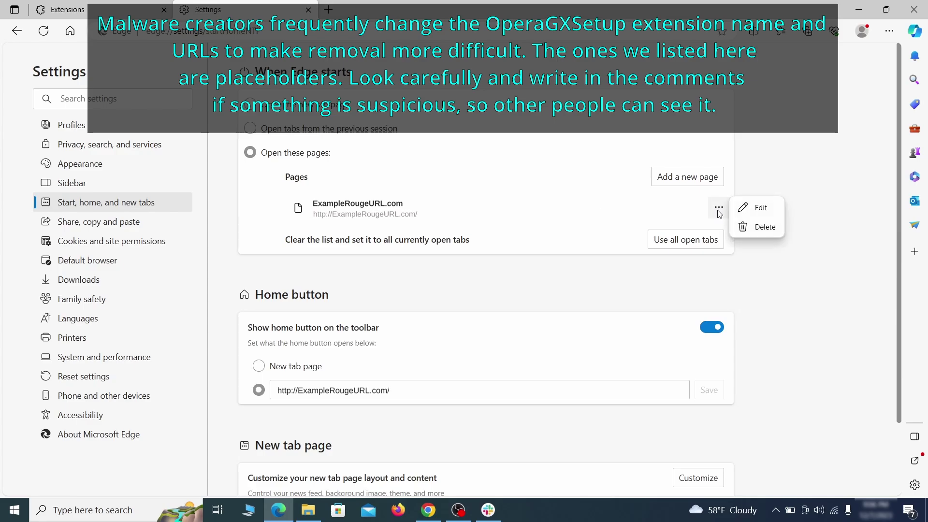
pyautogui.click(757, 230)
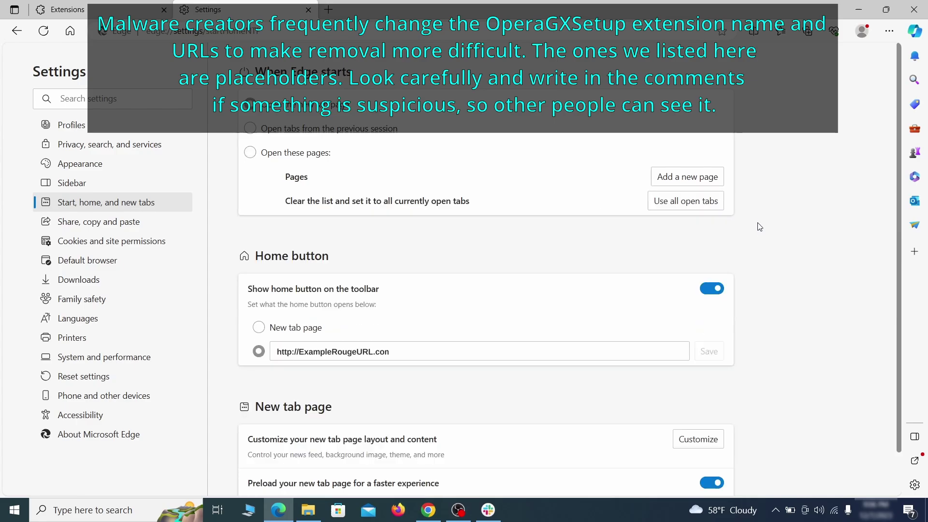
# Clear the rogue home button address and set the home button to New tab page.
pyautogui.click(406, 346)
pyautogui.hotkey('ctrl', 'a')
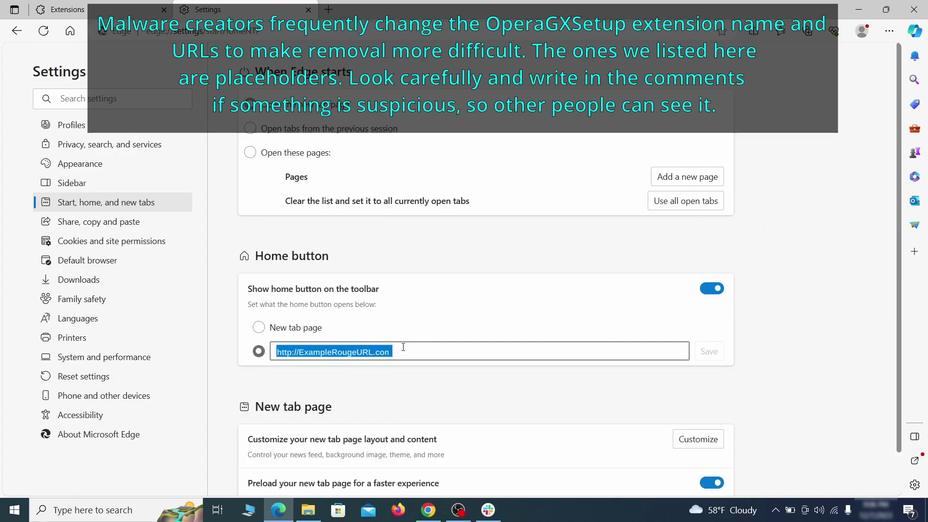
pyautogui.press('BackSpace')
pyautogui.click(258, 327)
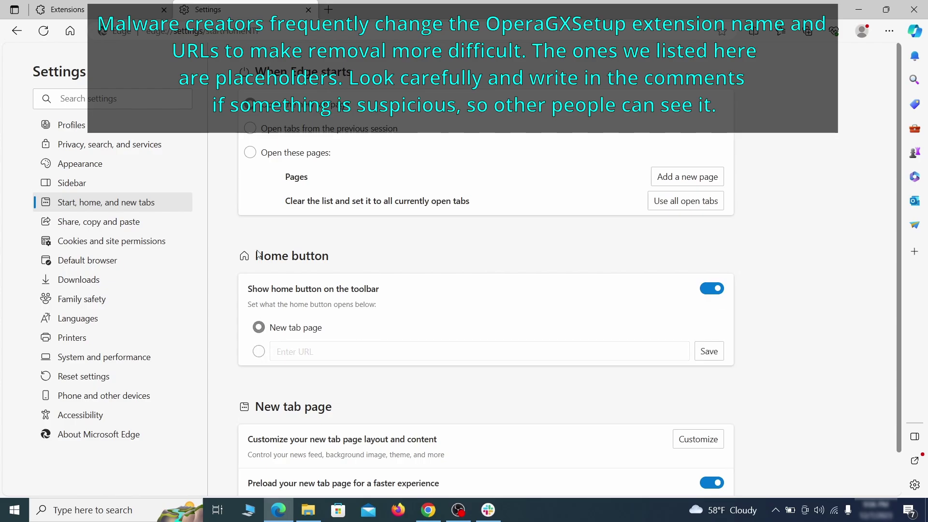
# In Edge's Notifications permissions, bring up the options for the allowed ExampleRougeURL.com site.
pyautogui.click(167, 241)
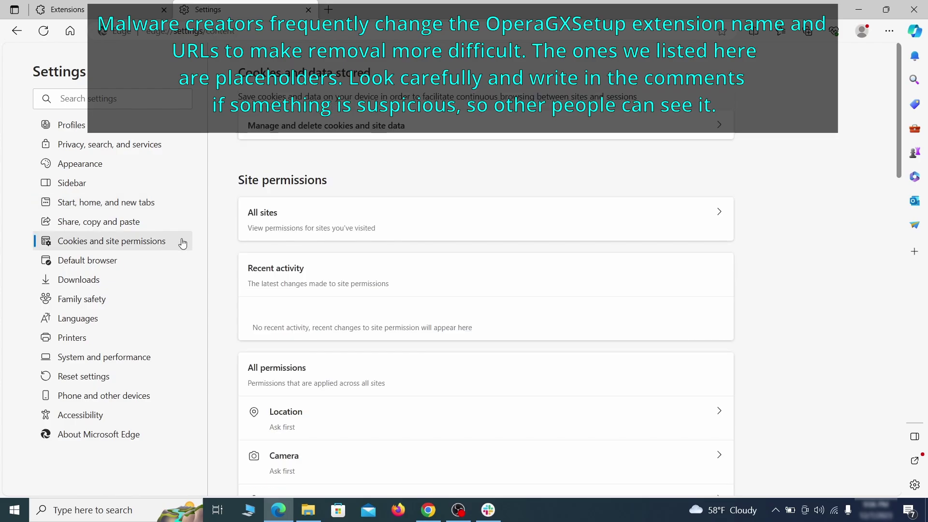
pyautogui.scroll(-2, 447, 252)
pyautogui.scroll(-1, 448, 253)
pyautogui.scroll(-1, 450, 253)
pyautogui.scroll(-1, 450, 254)
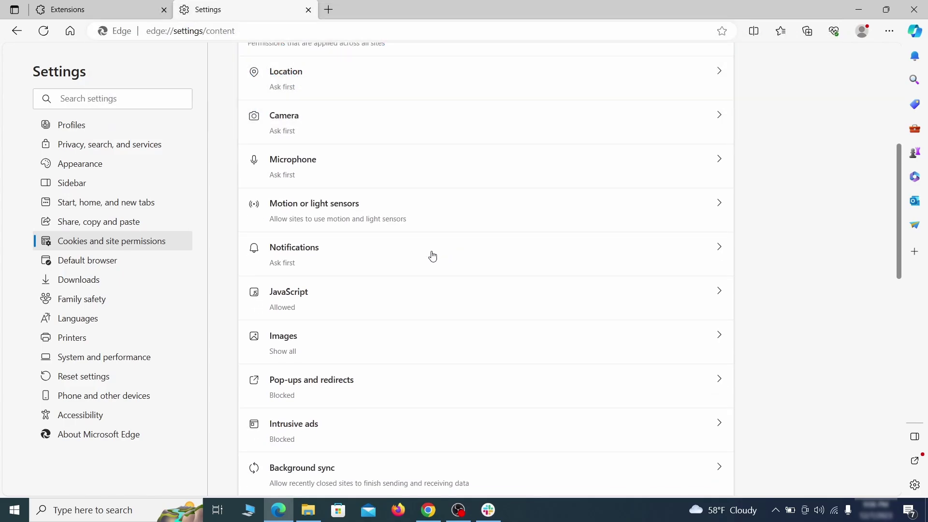
pyautogui.click(432, 256)
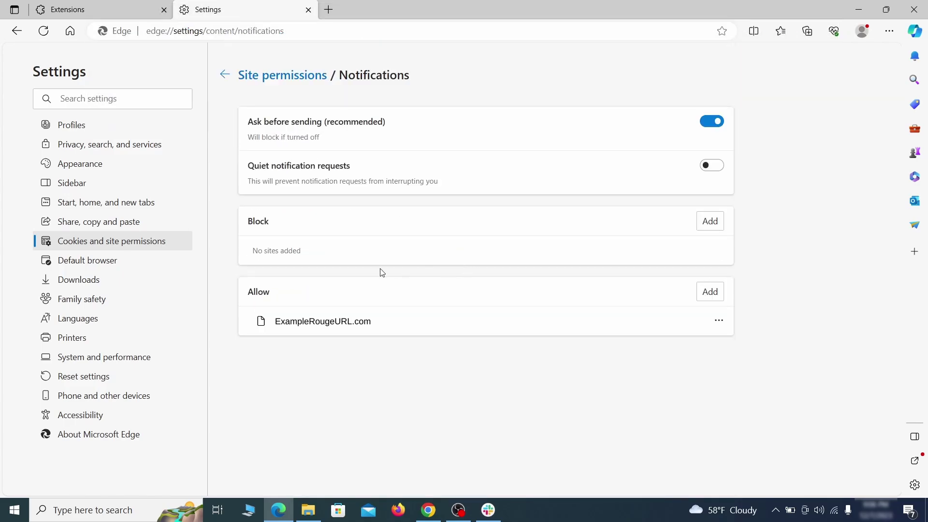
pyautogui.click(718, 320)
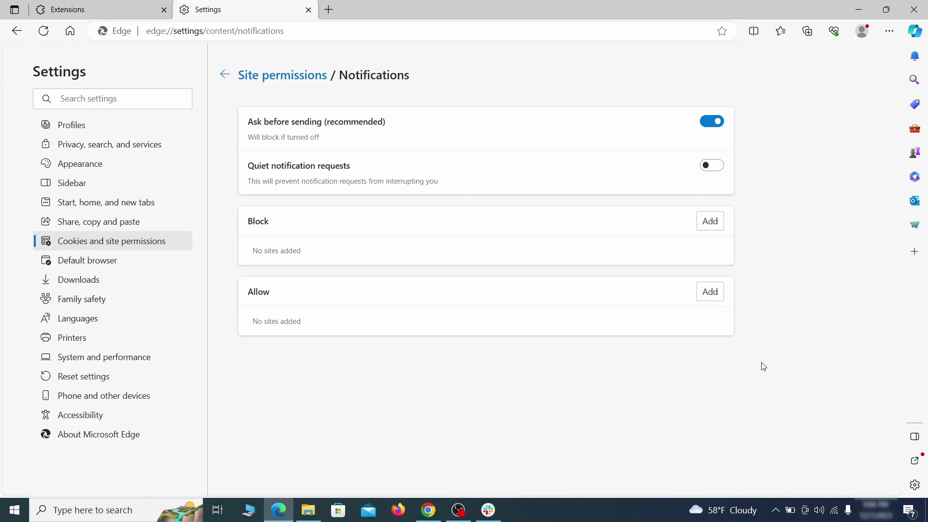